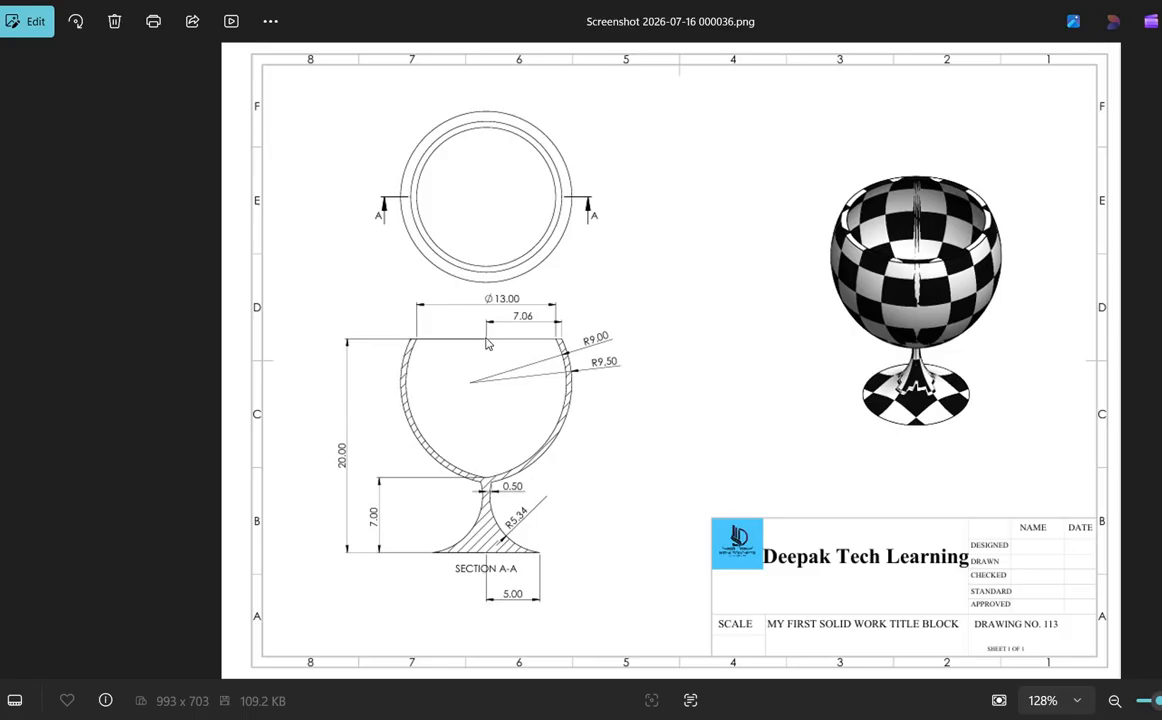
Step: Examine the goblet drawing's section view for the bowl, stem and base dimensions
{"action": "scroll", "coordinate": [557, 340], "scroll_direction": "up", "scroll_amount": 3}
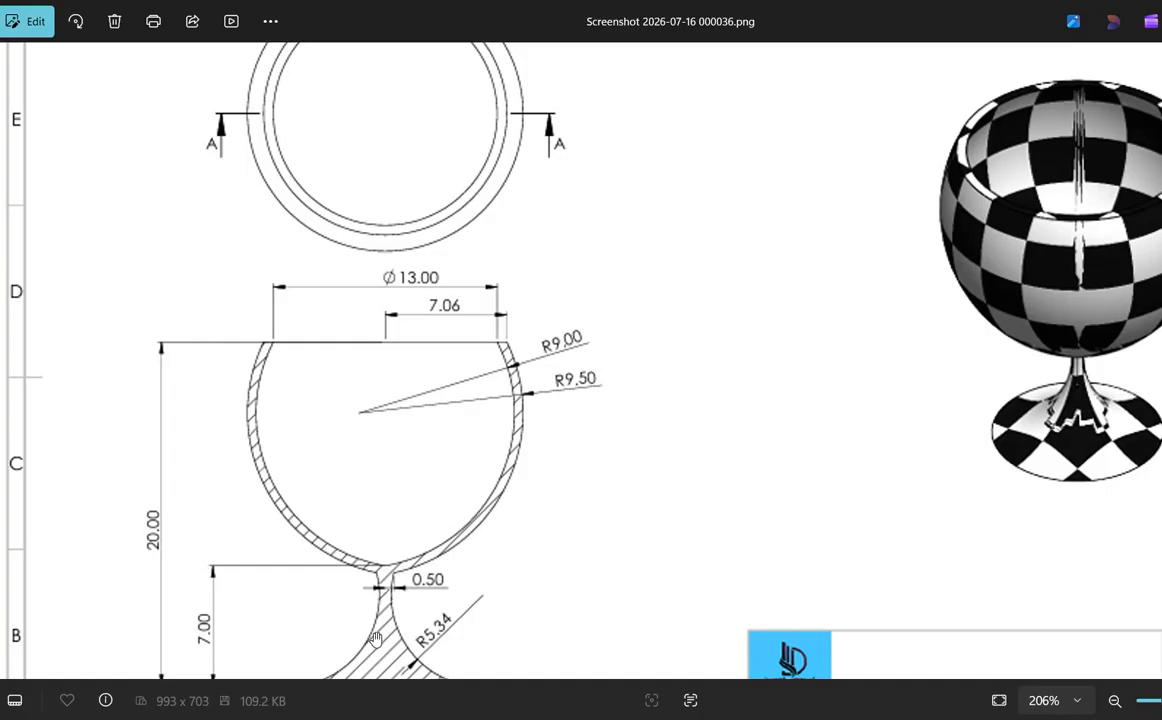
{"action": "scroll", "coordinate": [376, 640], "scroll_direction": "down", "scroll_amount": 2}
{"action": "scroll", "coordinate": [400, 630], "scroll_direction": "up", "scroll_amount": 3}
{"action": "scroll", "coordinate": [440, 620], "scroll_direction": "down", "scroll_amount": 5}
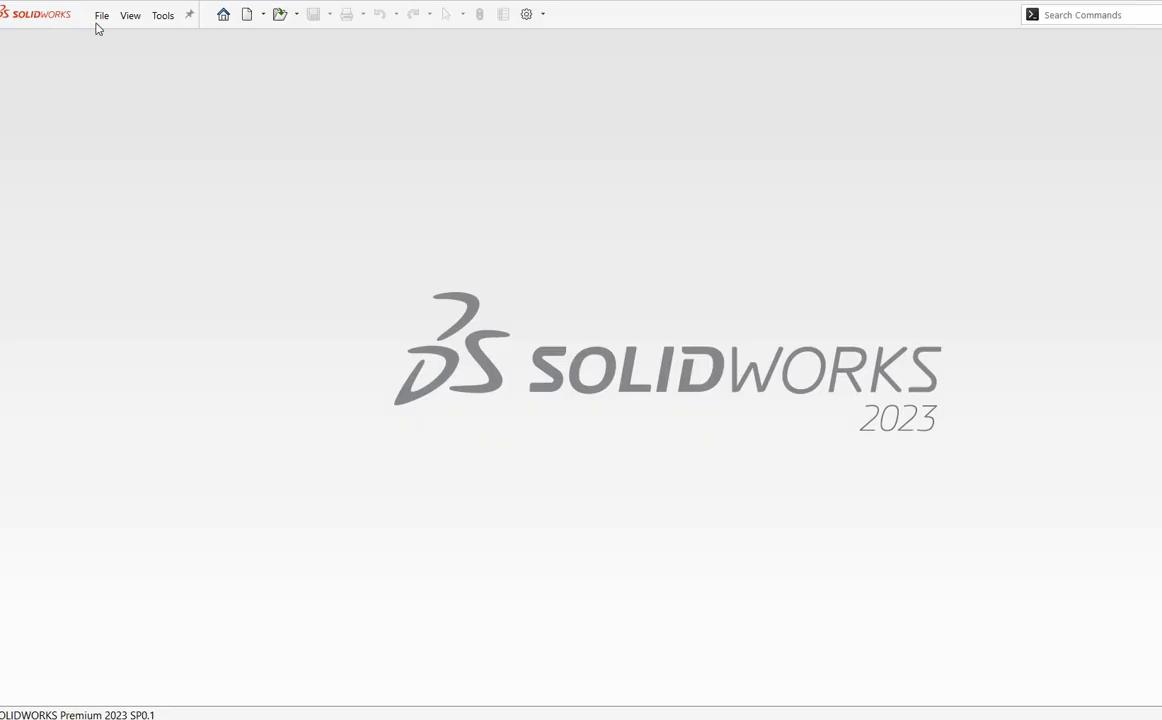
Step: Switch to SOLIDWORKS, create a new part document and open a sketch on the Front Plane
{"action": "left_click", "coordinate": [101, 15]}
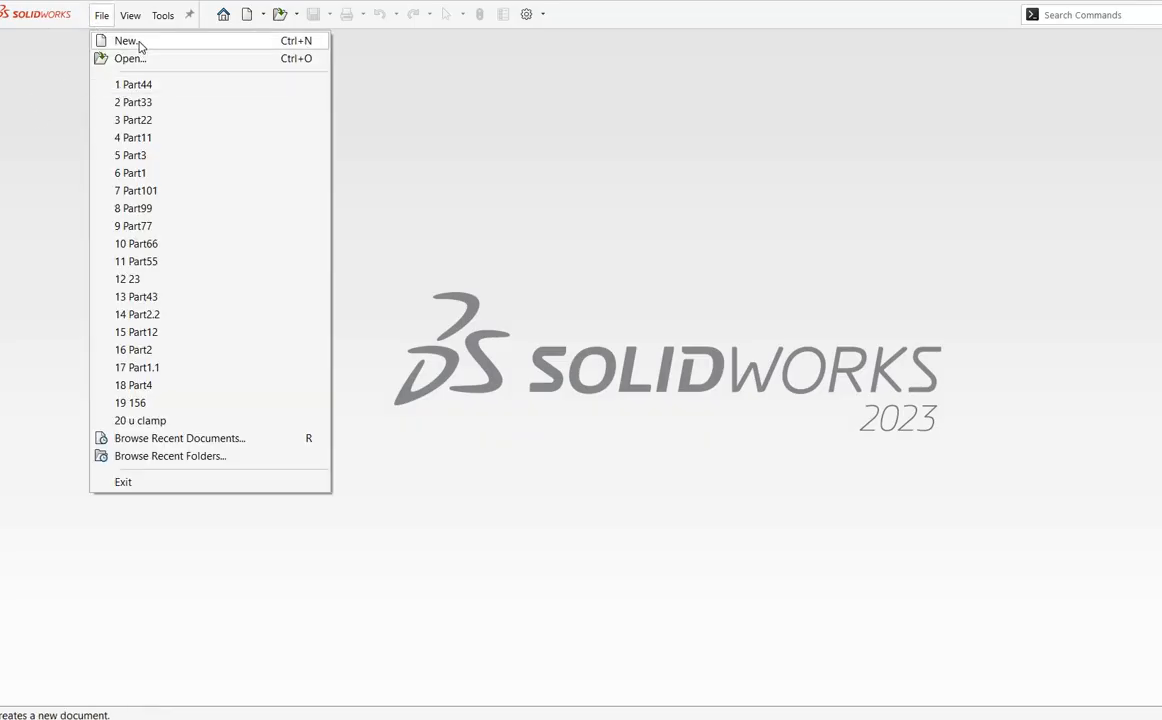
{"action": "left_click", "coordinate": [135, 43]}
{"action": "left_click", "coordinate": [344, 368]}
{"action": "left_click", "coordinate": [571, 556]}
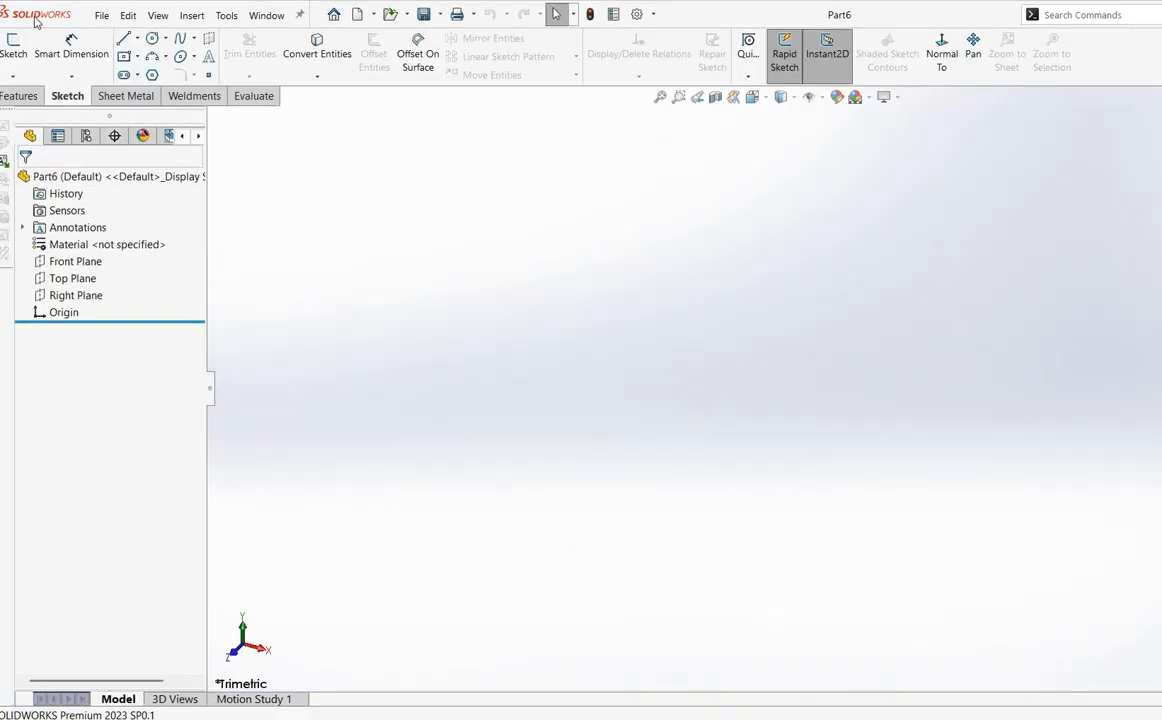
{"action": "left_click", "coordinate": [14, 50]}
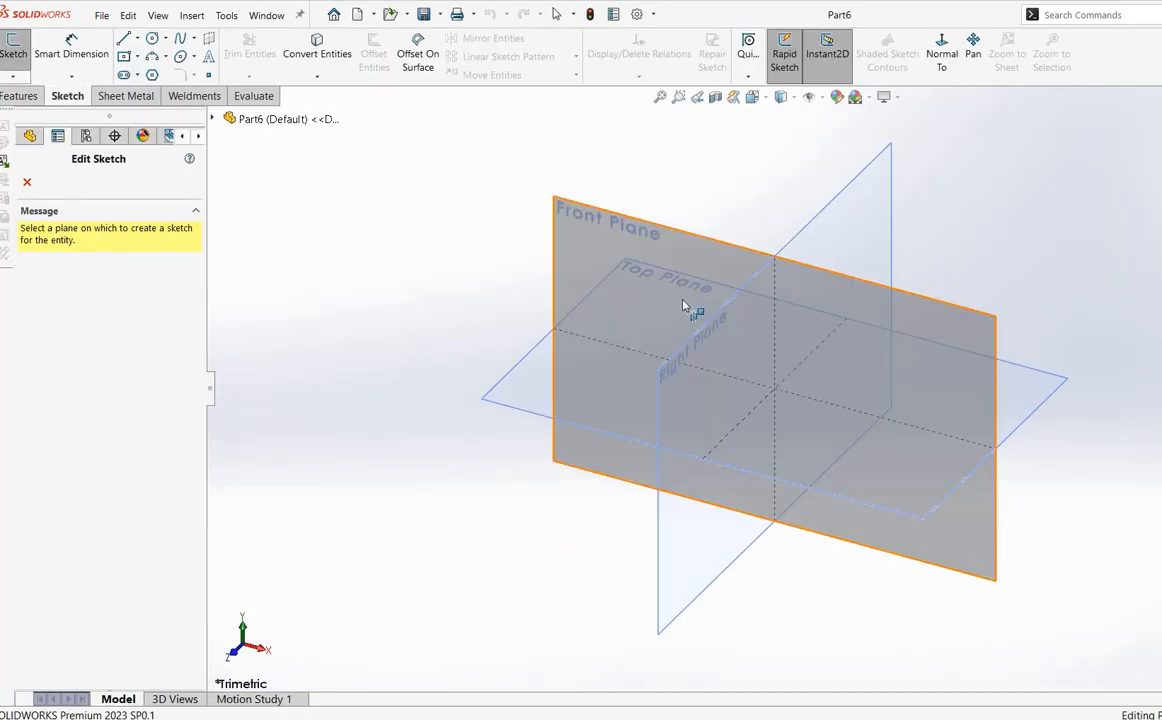
{"action": "left_click", "coordinate": [596, 232]}
Step: Draw a vertical construction centerline about 68 mm long, aligned above the origin
{"action": "left_click", "coordinate": [138, 44]}
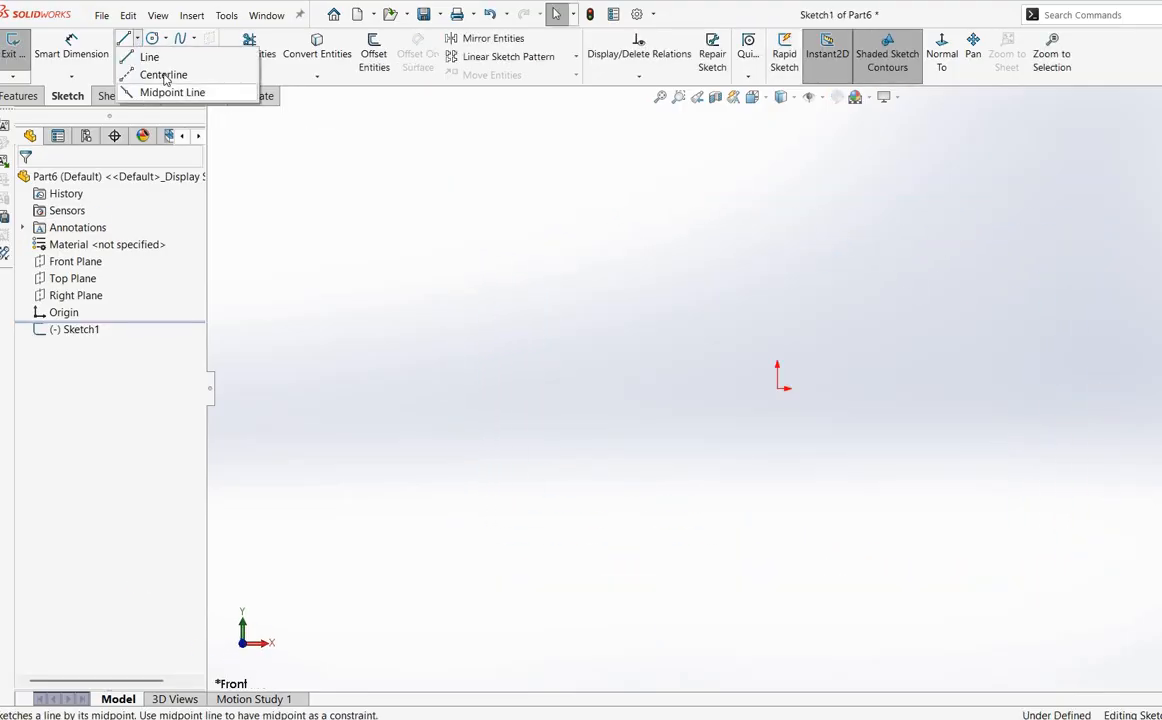
{"action": "left_click", "coordinate": [150, 72]}
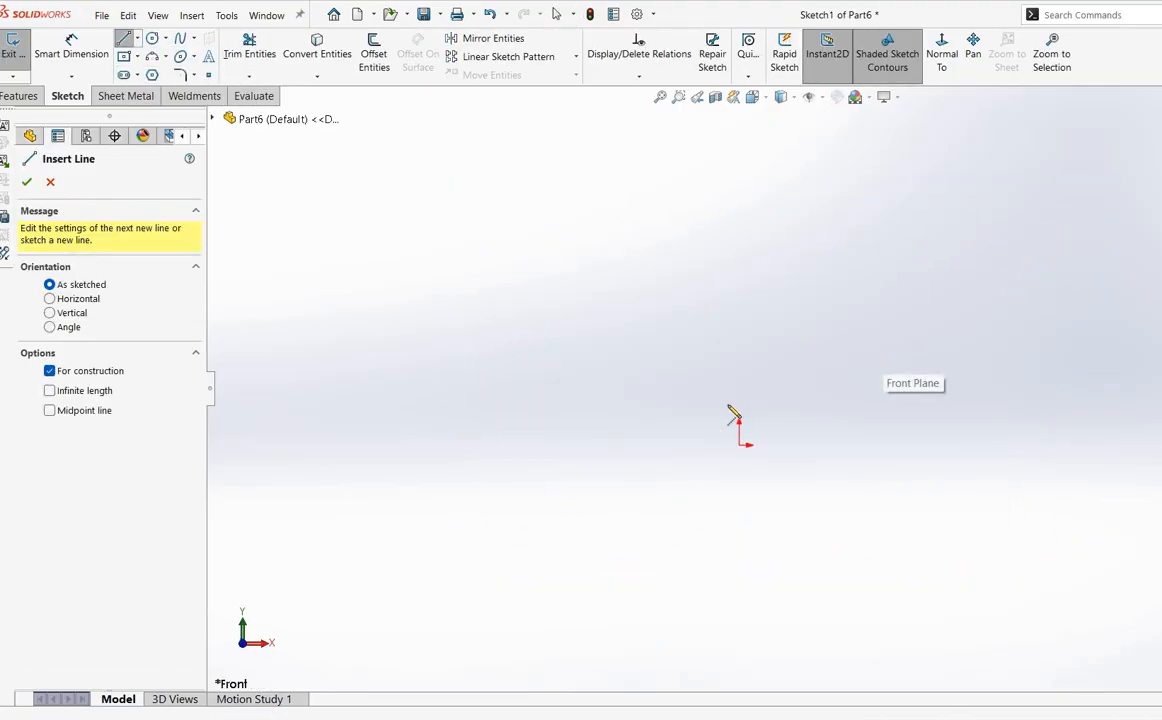
{"action": "left_click", "coordinate": [740, 334]}
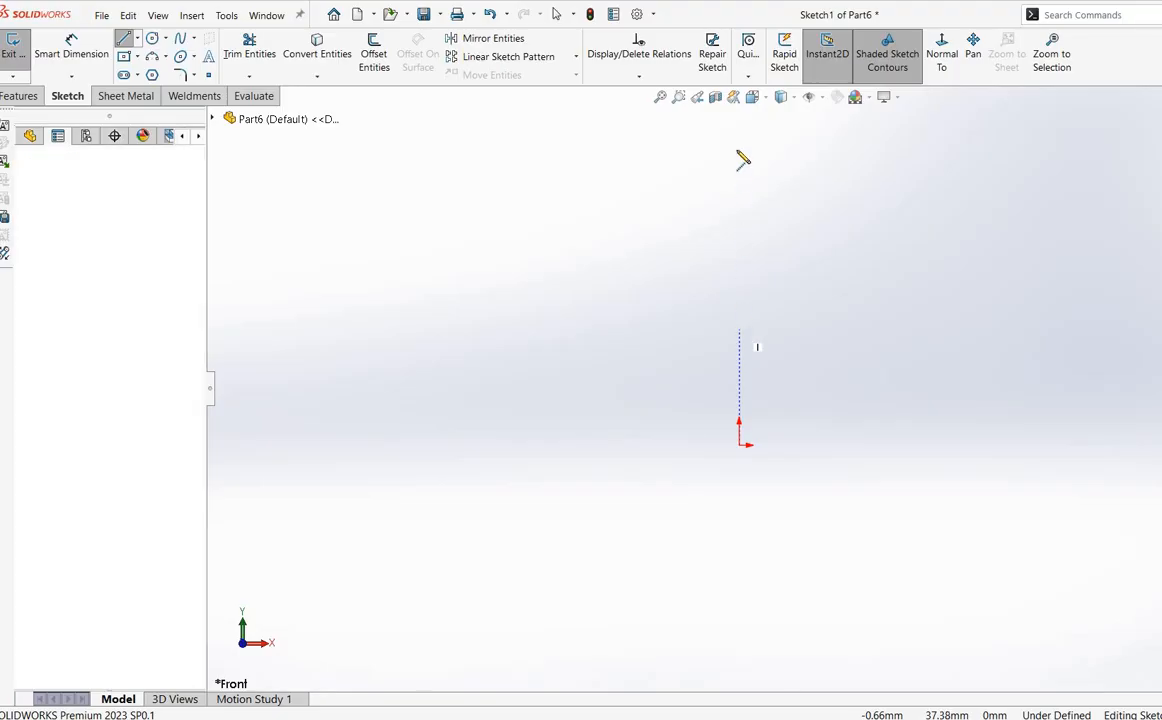
{"action": "left_click", "coordinate": [739, 122]}
{"action": "right_click", "coordinate": [740, 123]}
{"action": "left_click", "coordinate": [778, 130]}
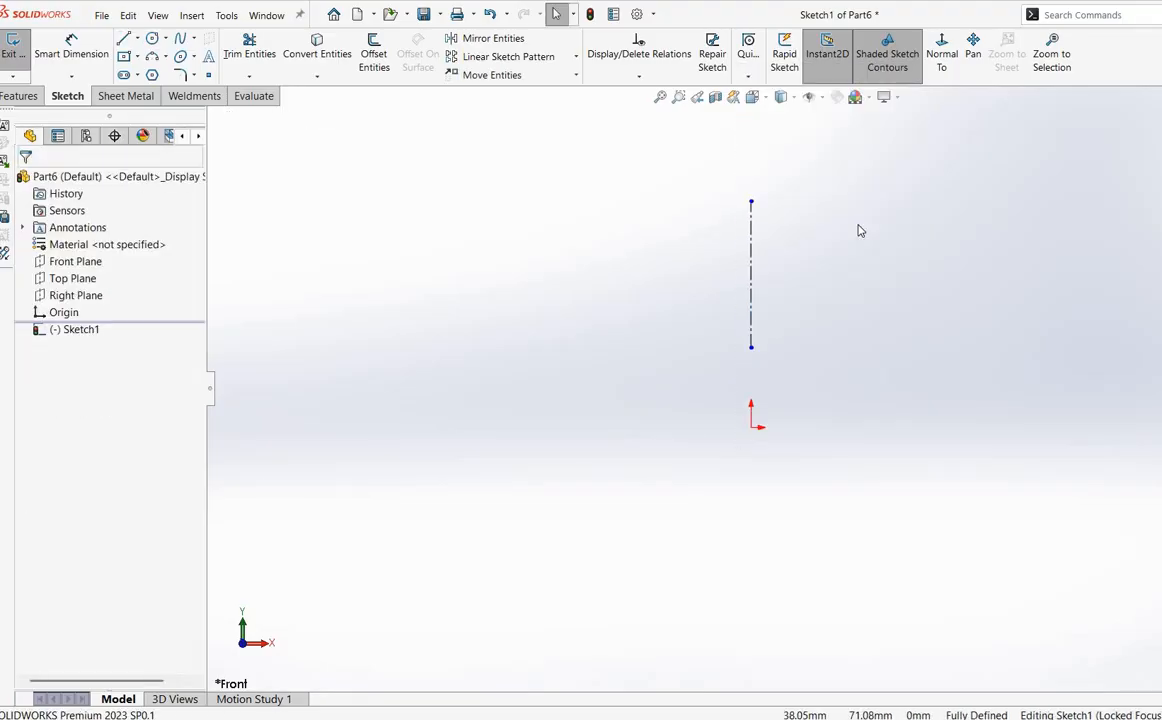
Step: Dimension the vertical centerline's length as 13 mm
{"action": "left_click", "coordinate": [100, 58]}
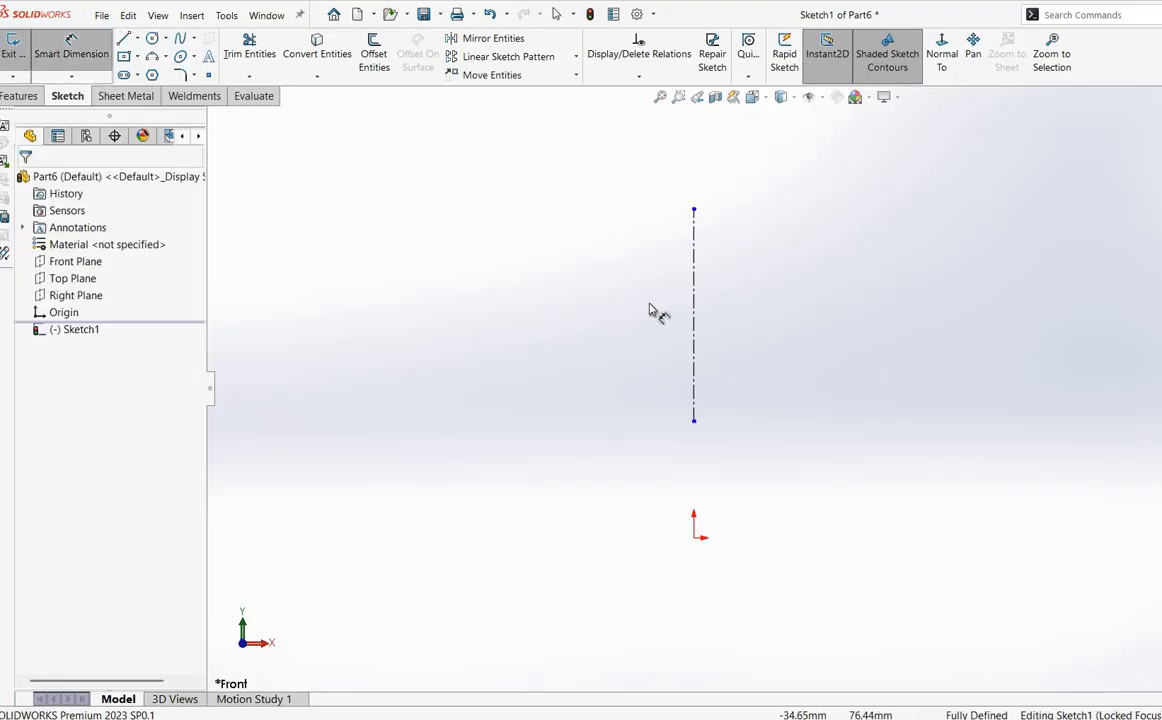
{"action": "left_click", "coordinate": [694, 288]}
{"action": "left_click", "coordinate": [503, 330]}
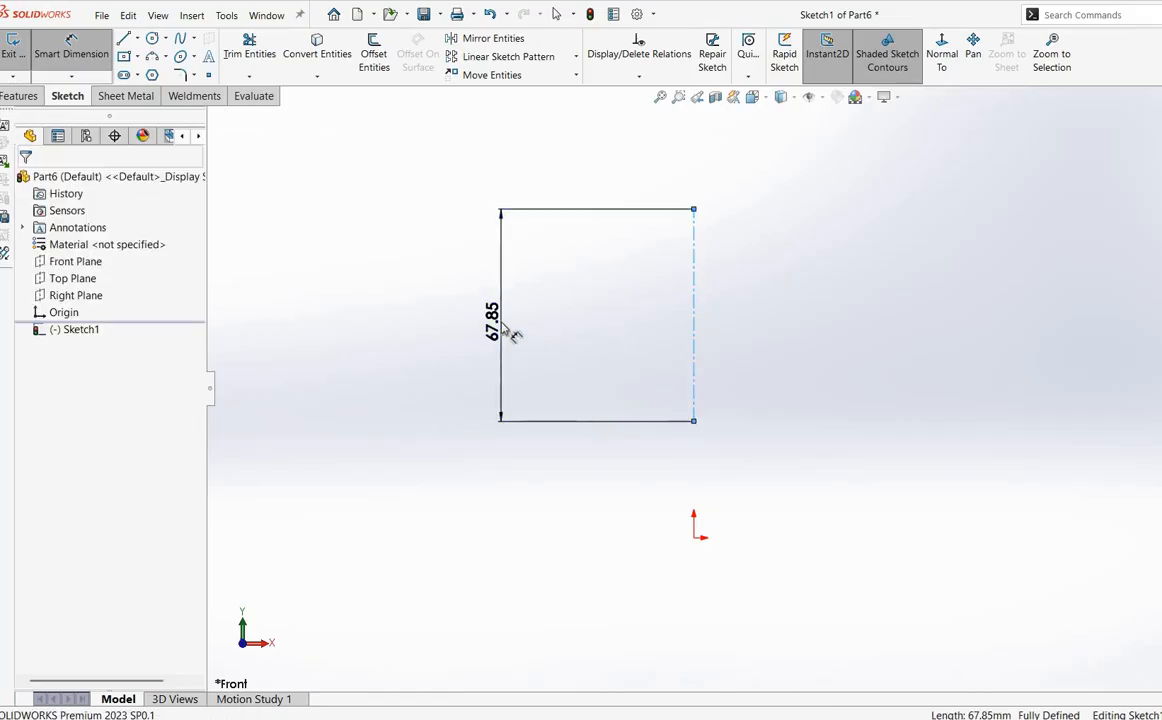
{"action": "type", "text": "13"}
{"action": "key", "text": "Return"}
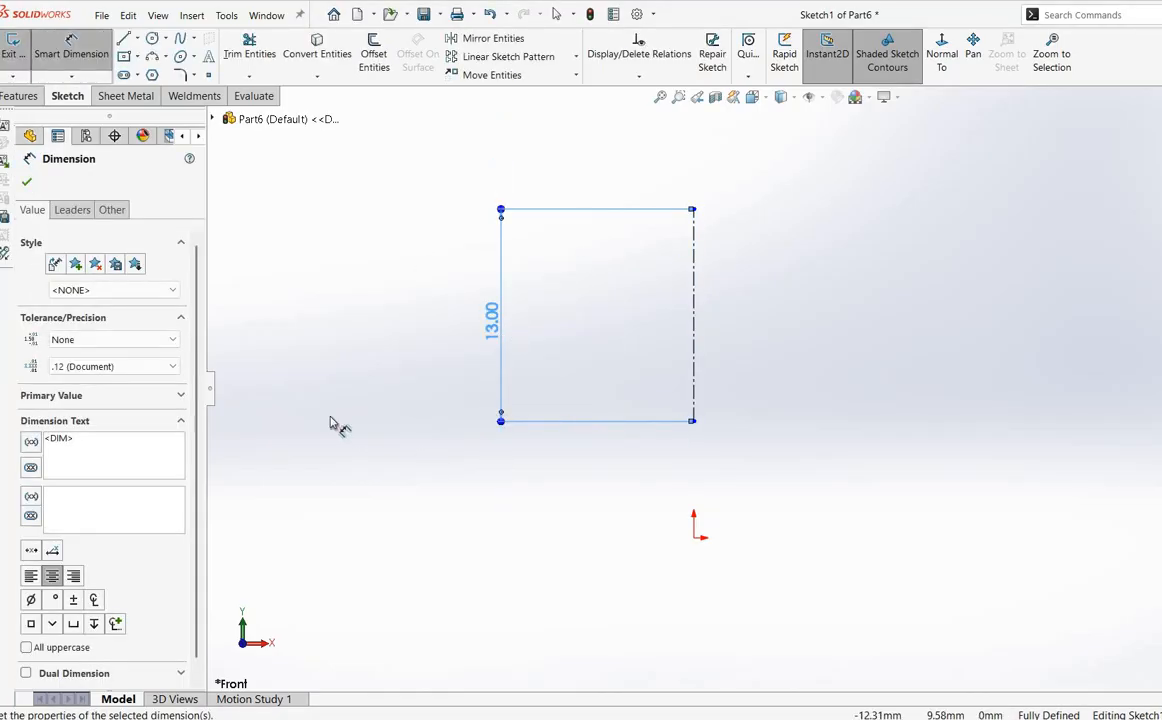
{"action": "left_click", "coordinate": [331, 384]}
Step: Draw a 3-point arc of about 10 mm radius, bulging right, from beside the centerline's upper end to its lower endpoint
{"action": "left_click", "coordinate": [160, 62]}
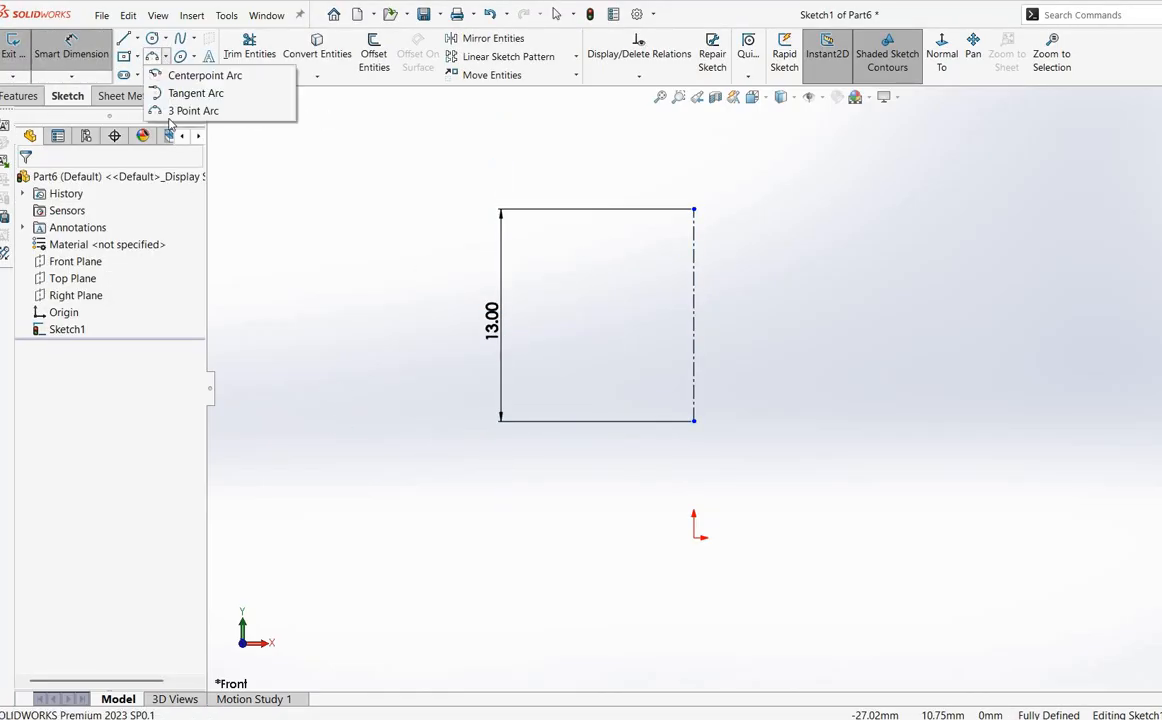
{"action": "left_click", "coordinate": [190, 109]}
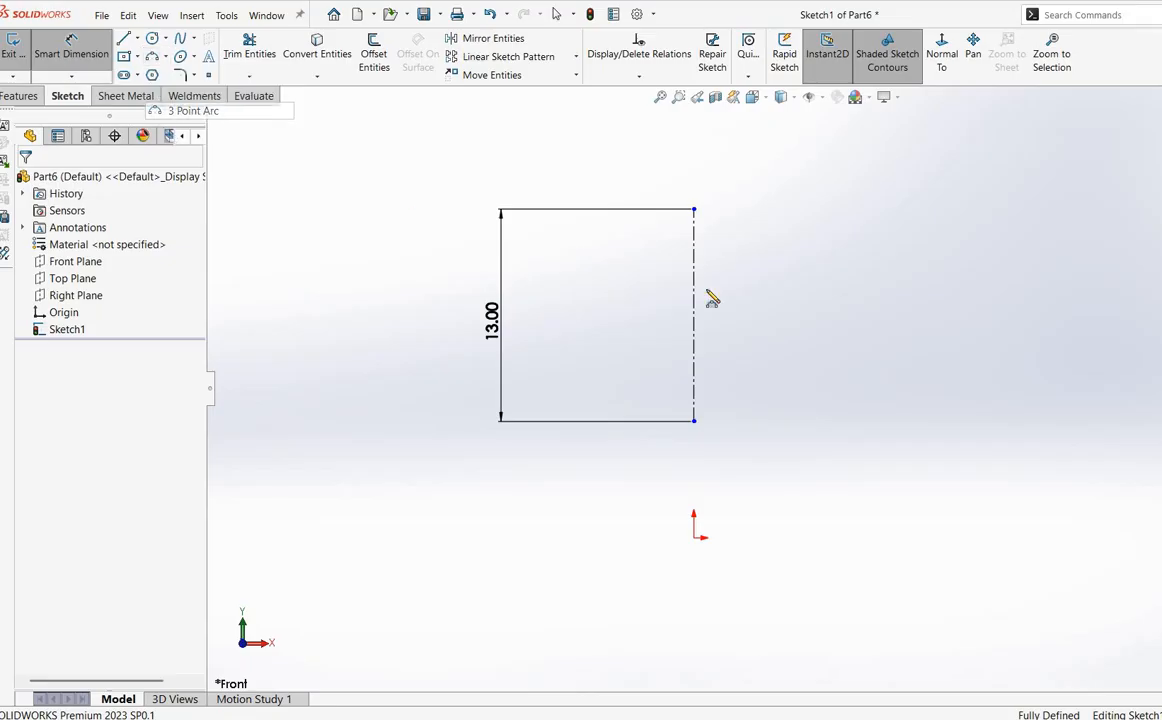
{"action": "left_click", "coordinate": [797, 209]}
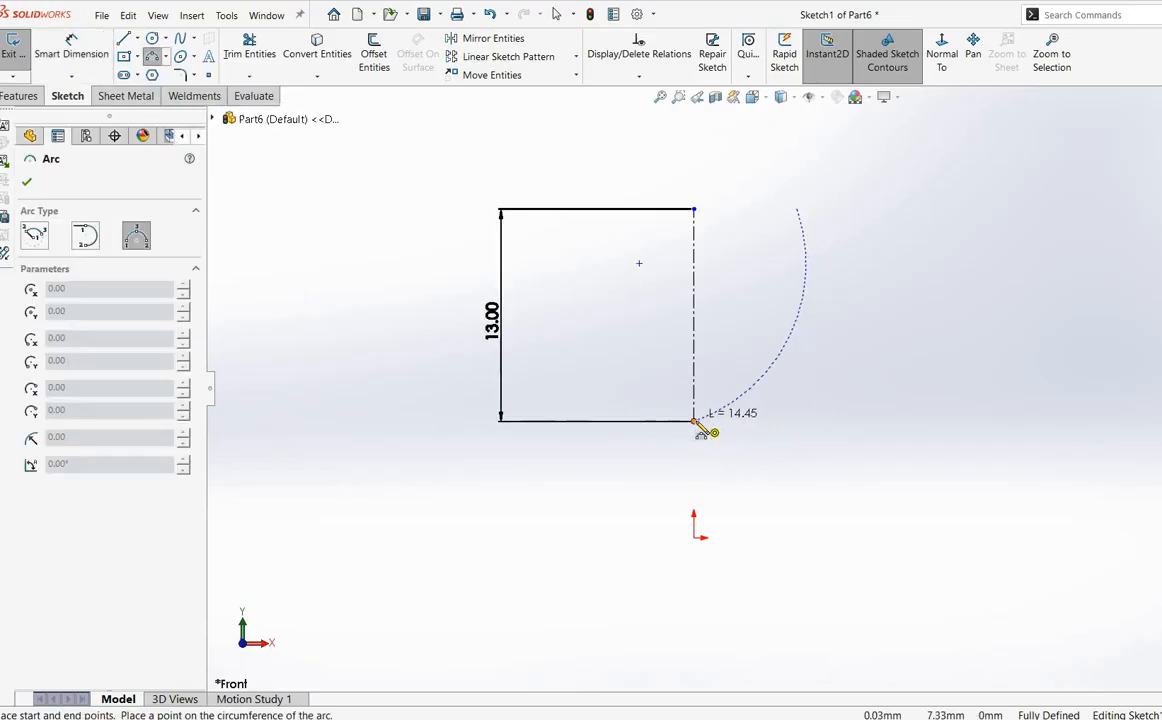
{"action": "left_click", "coordinate": [810, 330]}
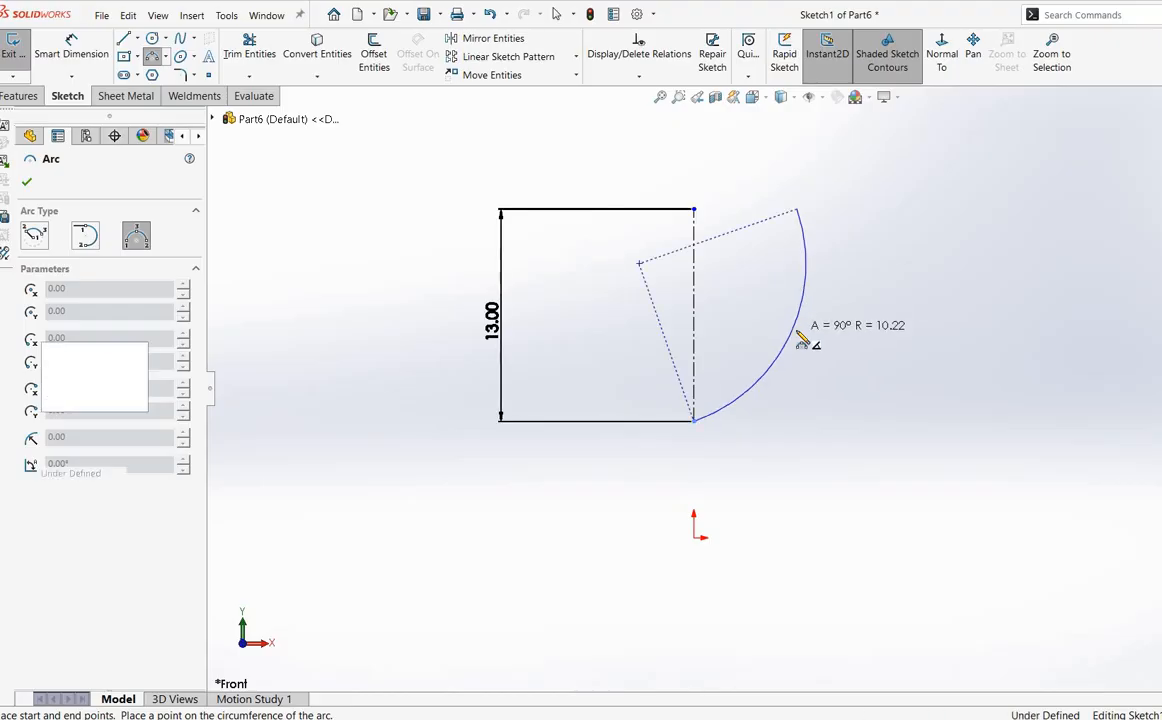
{"action": "right_click", "coordinate": [805, 332]}
{"action": "left_click", "coordinate": [894, 309]}
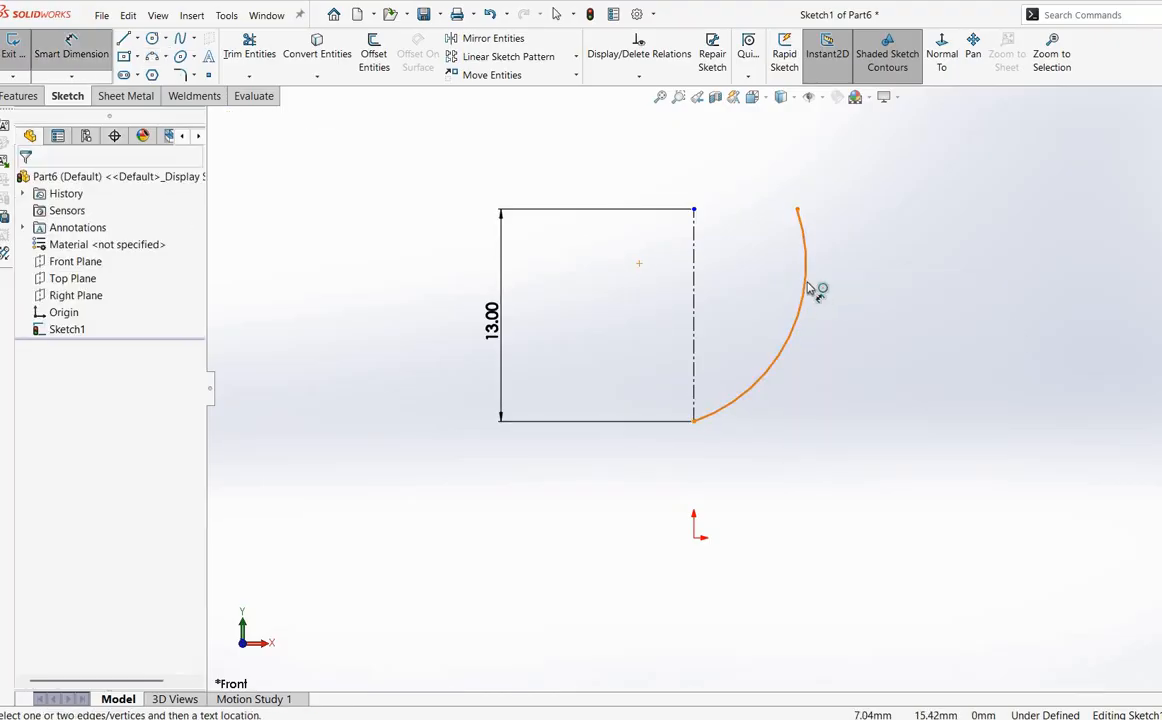
Step: Dimension the bowl arc's radius as 9 mm
{"action": "left_click", "coordinate": [806, 279]}
{"action": "left_click", "coordinate": [940, 297]}
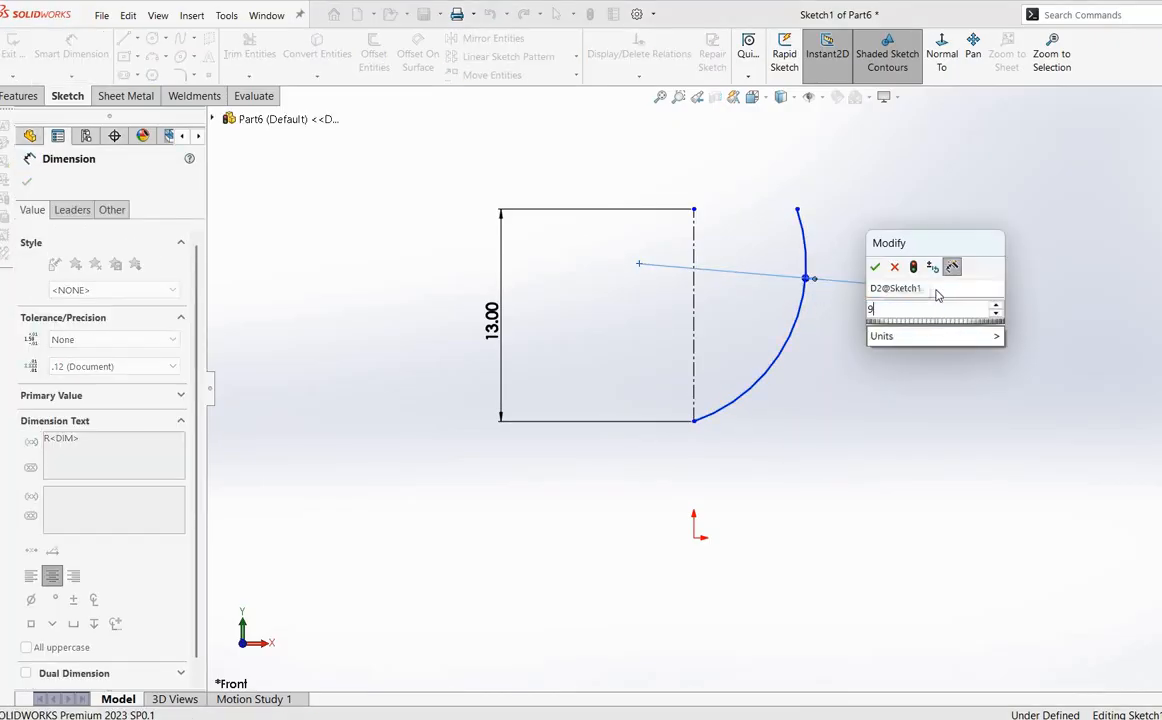
{"action": "key", "text": "Return"}
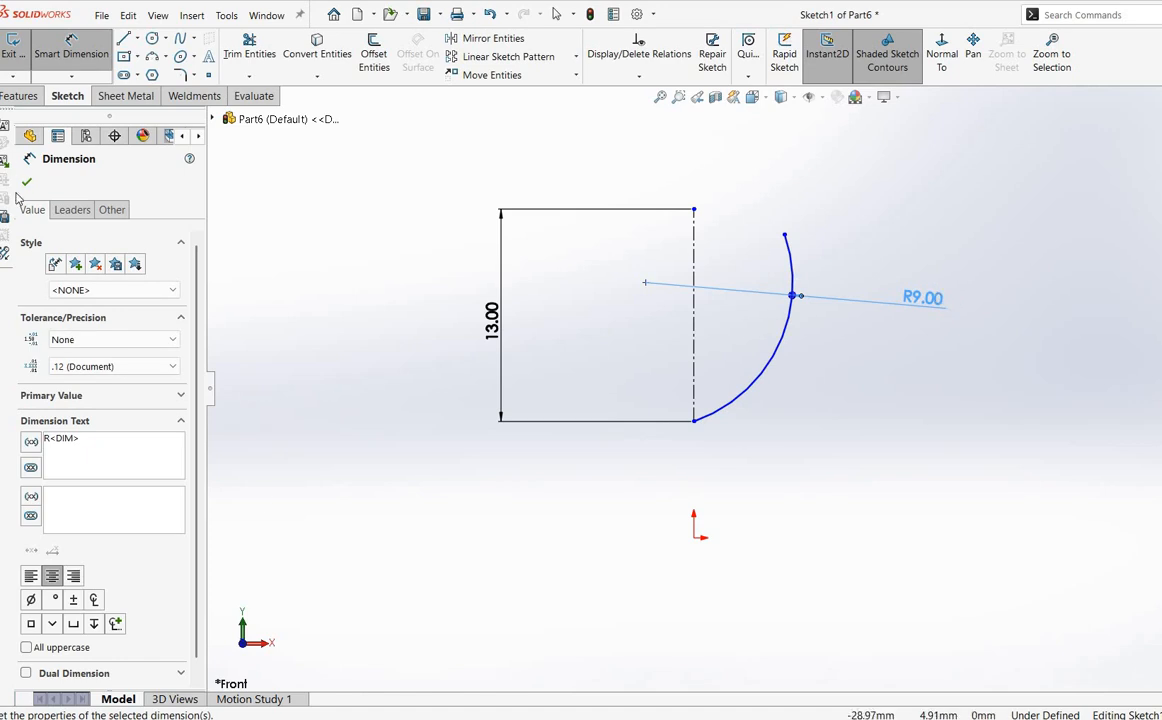
{"action": "left_click", "coordinate": [26, 183]}
Step: Offset the bowl arc 0.5 mm outward only, with the bi-directional option off
{"action": "left_click", "coordinate": [388, 64]}
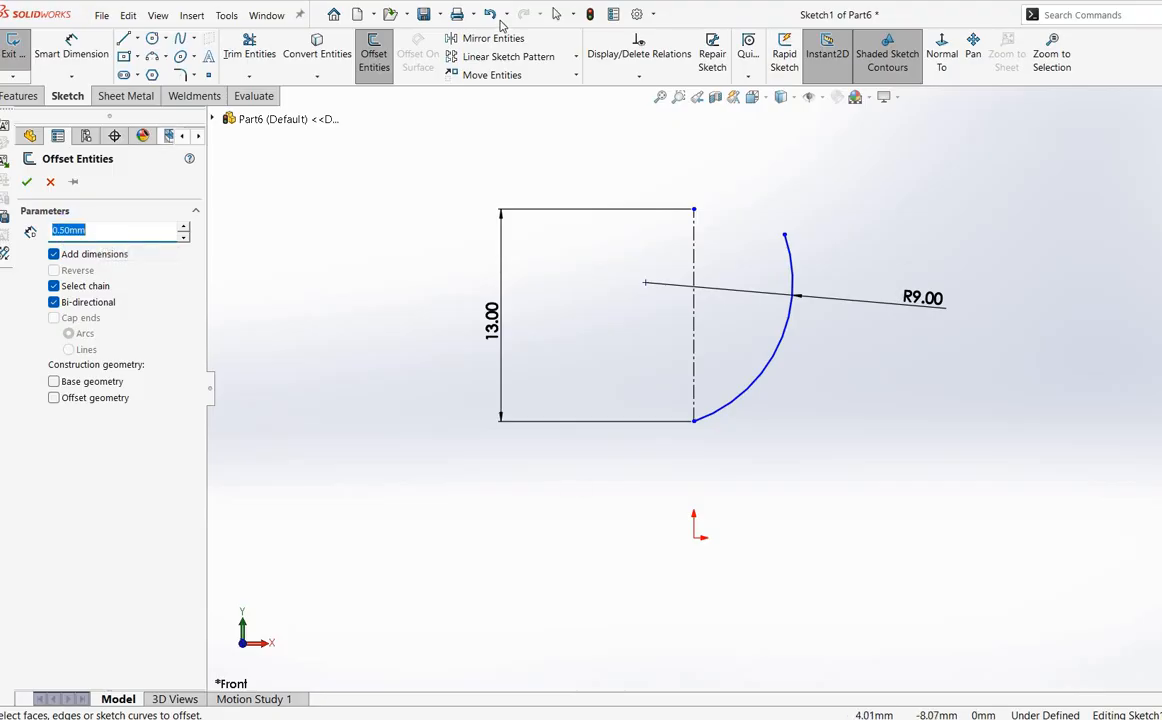
{"action": "left_click", "coordinate": [797, 337]}
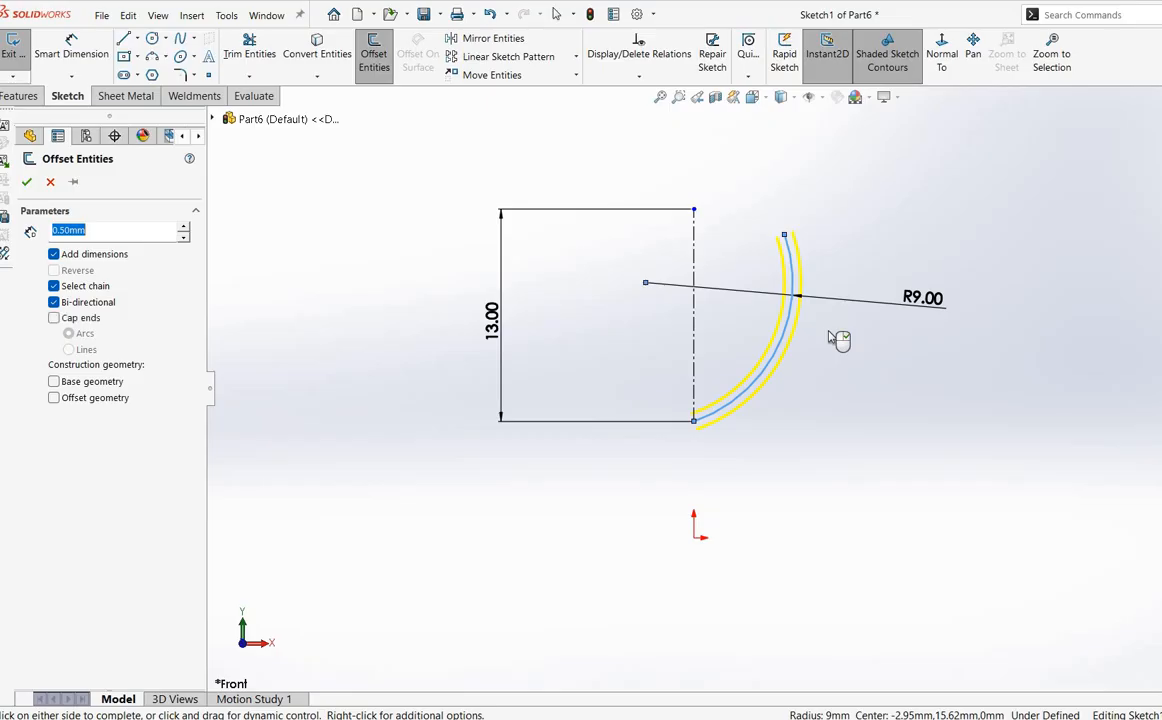
{"action": "left_click", "coordinate": [56, 304]}
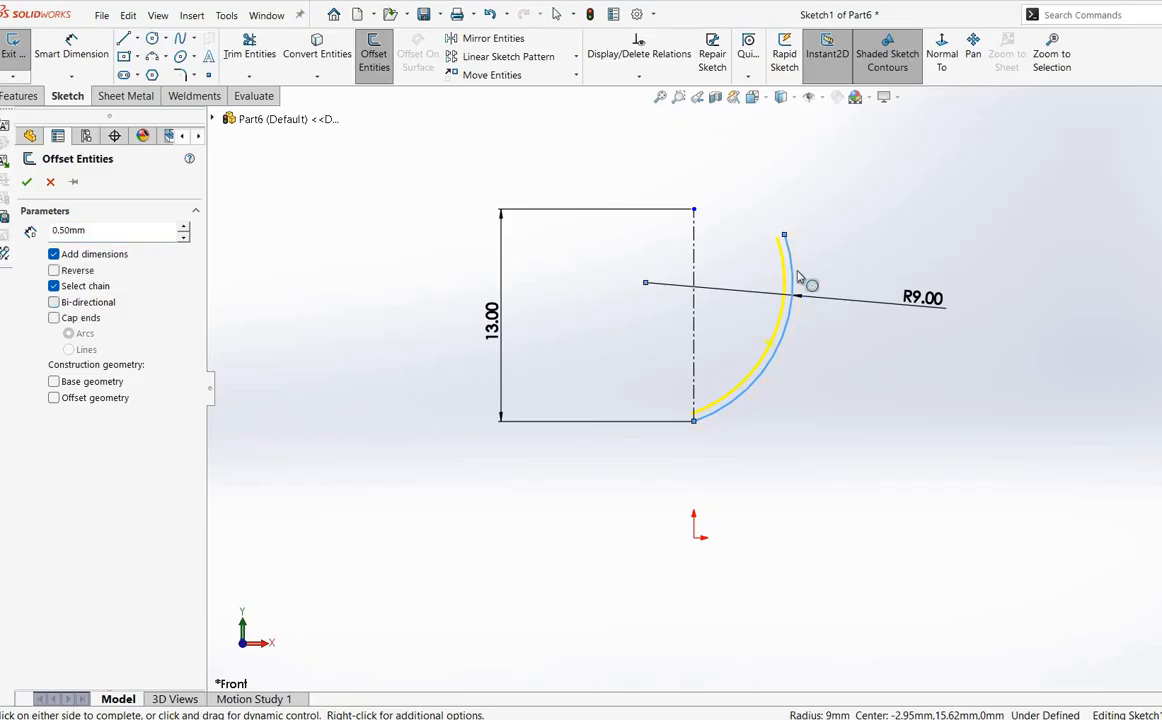
{"action": "left_click", "coordinate": [871, 327]}
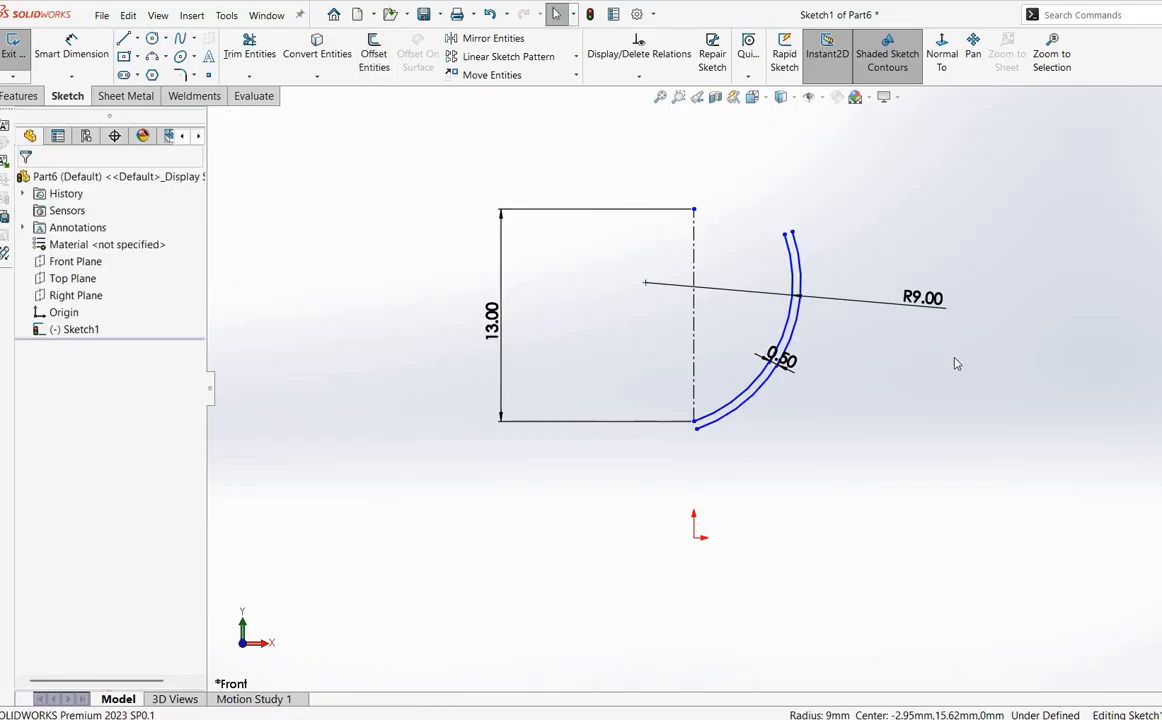
Step: Add a horizontal relation between the centerline's top endpoint and the inner arc's upper endpoint
{"action": "scroll", "coordinate": [955, 350], "scroll_direction": "down", "scroll_amount": 2}
{"action": "scroll", "coordinate": [760, 320], "scroll_direction": "up", "scroll_amount": 1}
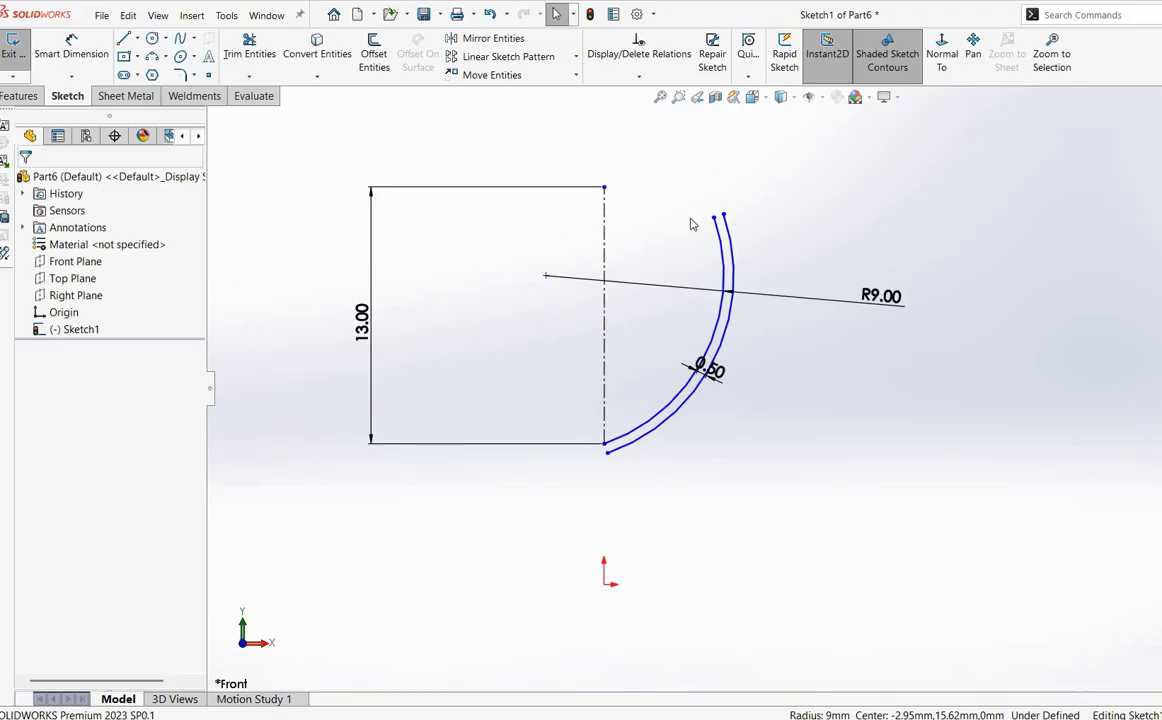
{"action": "left_click", "coordinate": [604, 189]}
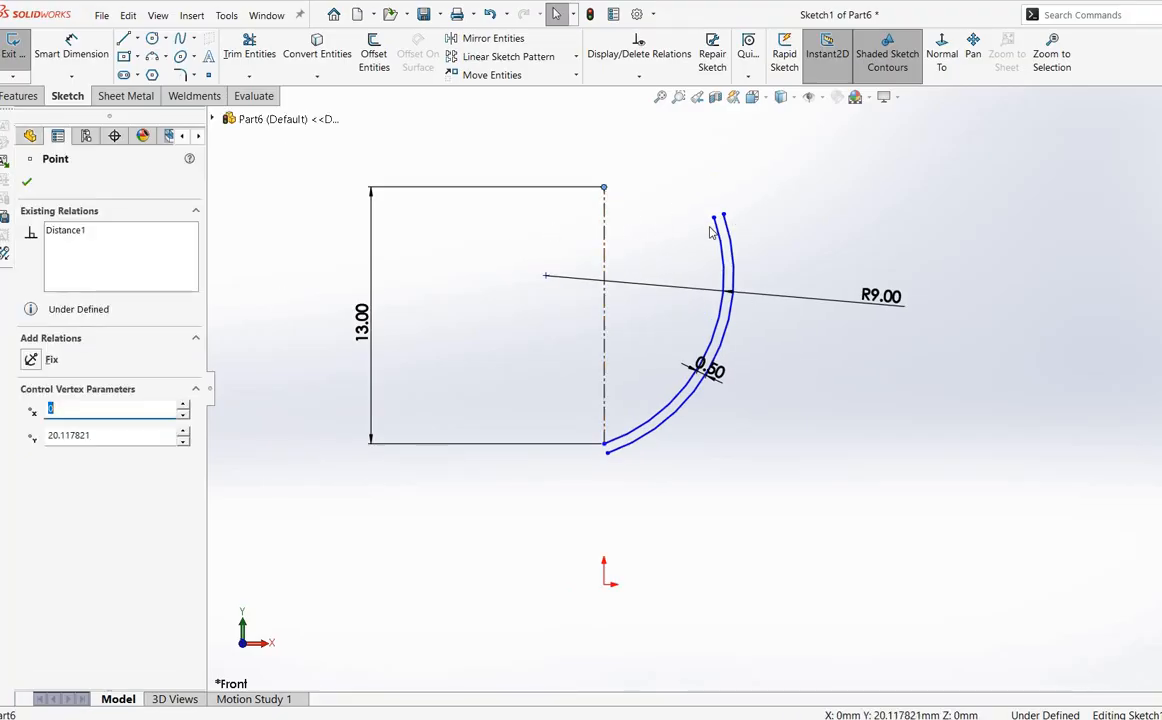
{"action": "left_click", "coordinate": [716, 220], "text": "ctrl"}
{"action": "left_click", "coordinate": [757, 171]}
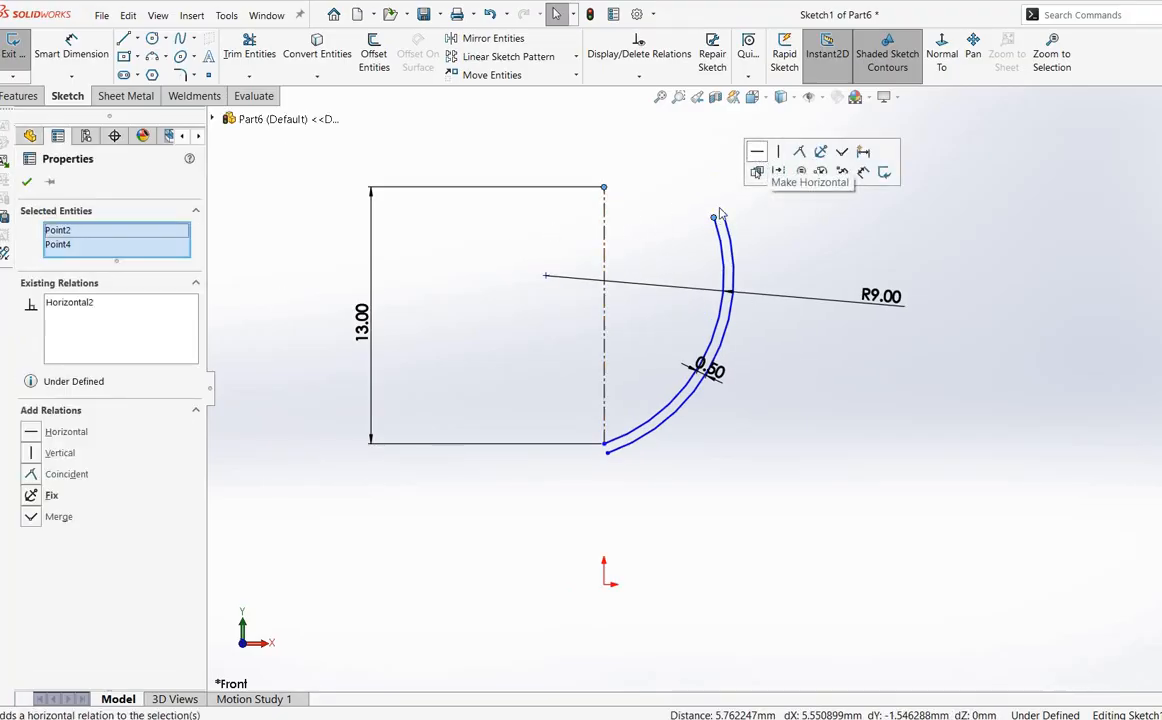
{"action": "left_click", "coordinate": [682, 515]}
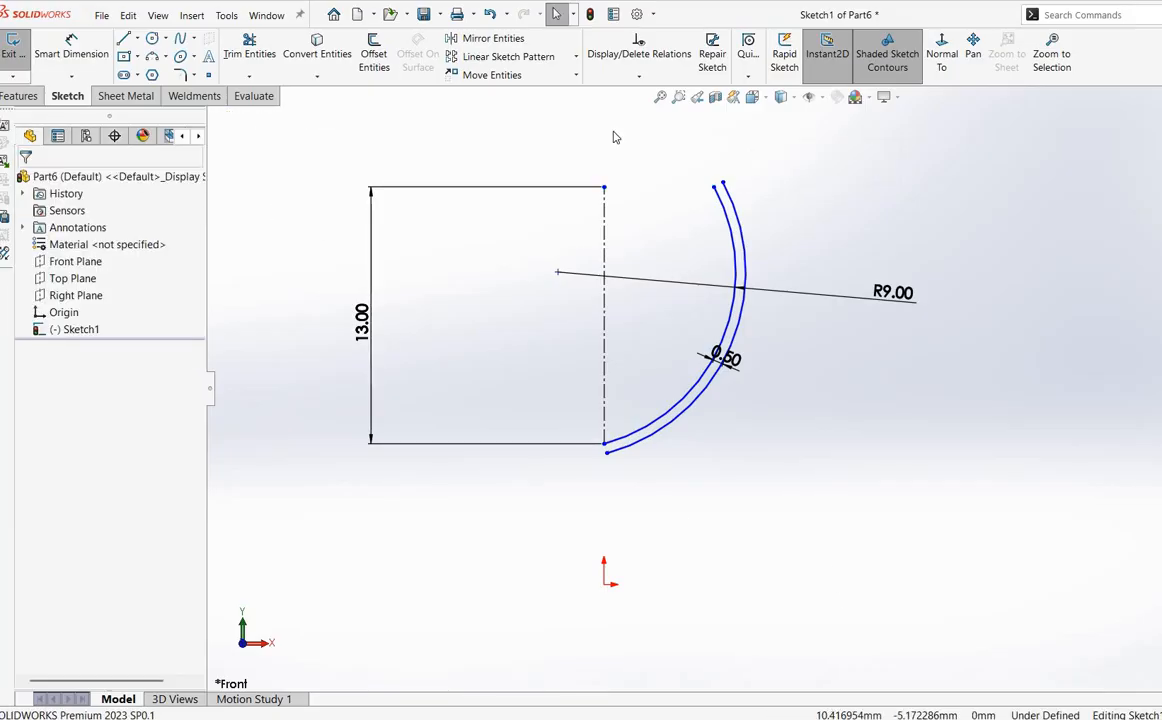
Step: Draw a horizontal line about 8.7 mm long from the centerline's top endpoint past both bowl arcs
{"action": "scroll", "coordinate": [690, 408], "scroll_direction": "down", "scroll_amount": 1}
{"action": "scroll", "coordinate": [685, 281], "scroll_direction": "up", "scroll_amount": 1}
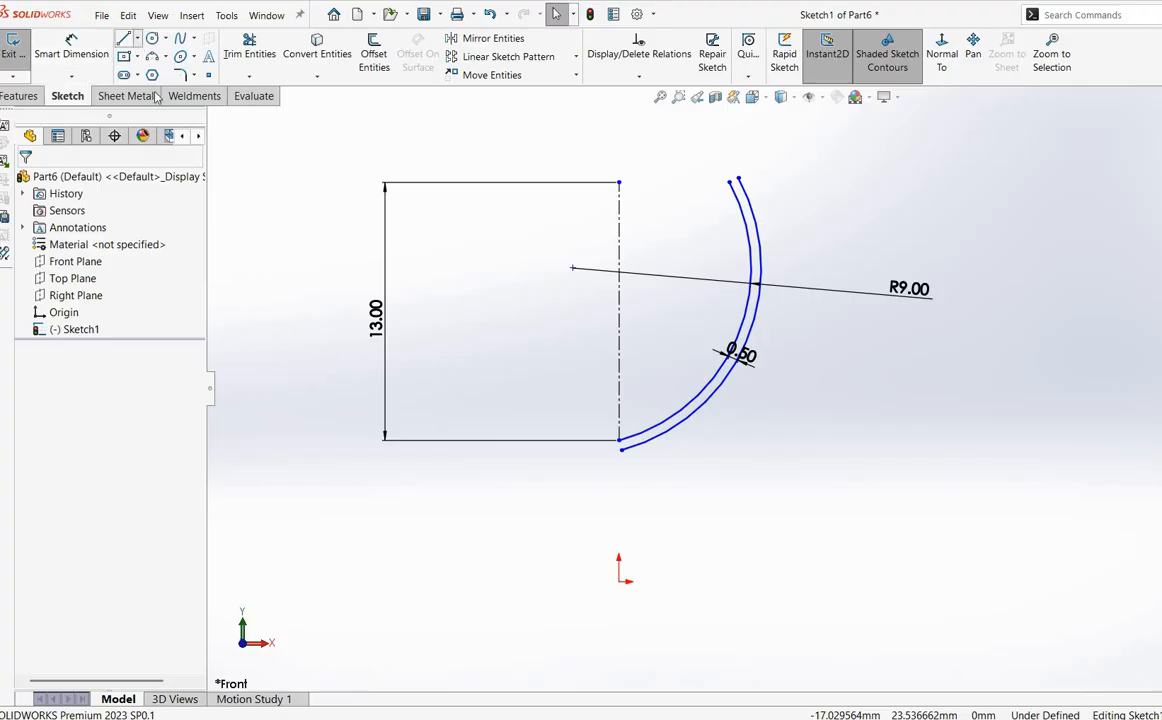
{"action": "left_click", "coordinate": [137, 38]}
{"action": "left_click", "coordinate": [166, 61]}
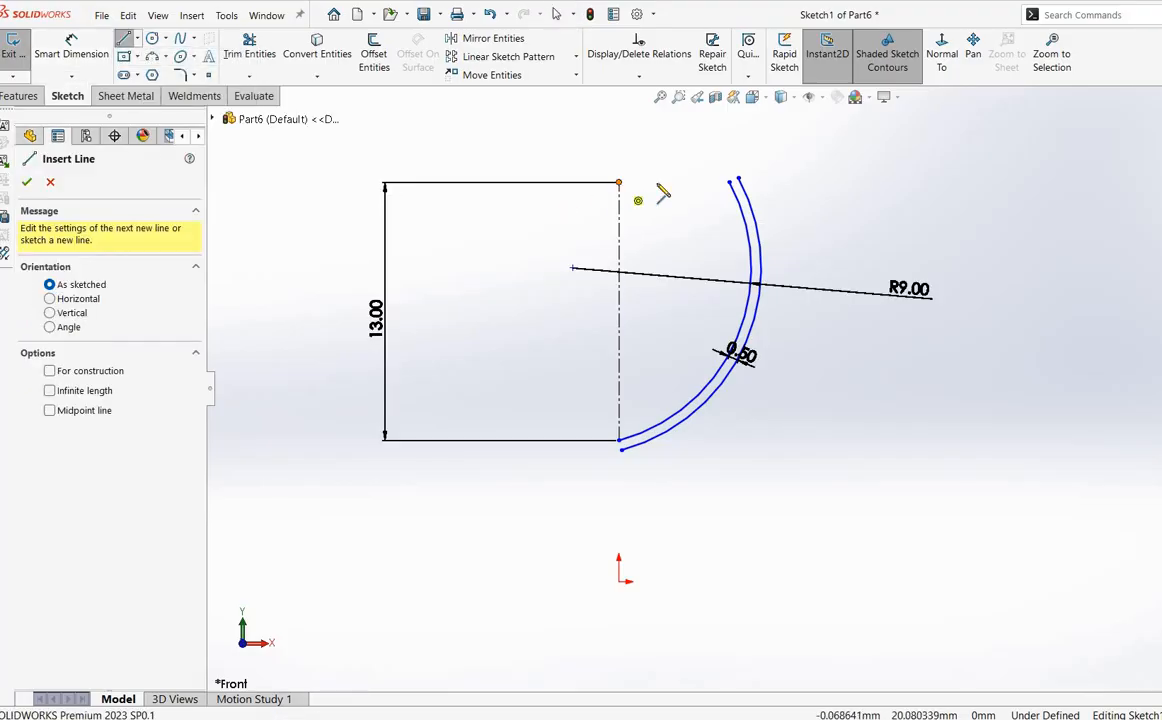
{"action": "left_click", "coordinate": [618, 183]}
{"action": "left_click", "coordinate": [793, 183]}
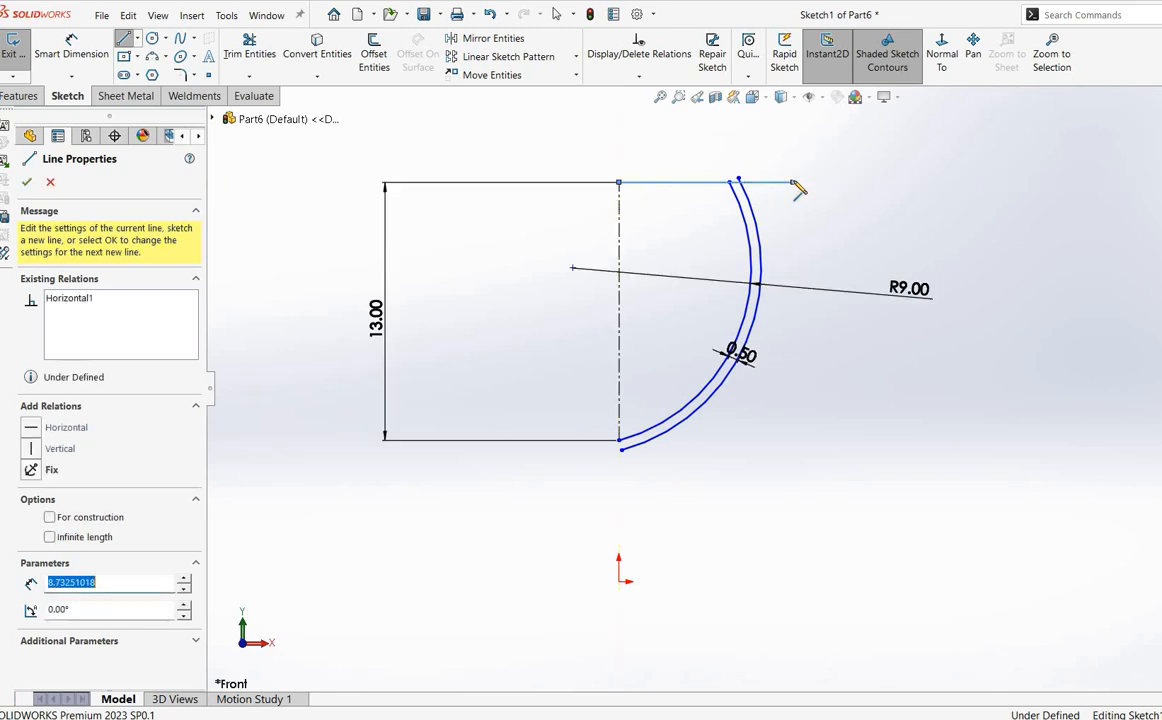
{"action": "right_click", "coordinate": [797, 186]}
{"action": "left_click", "coordinate": [830, 189]}
Step: Power trim the horizontal line's overhang beyond the outer arc and undo the last extra trim
{"action": "left_click", "coordinate": [249, 52]}
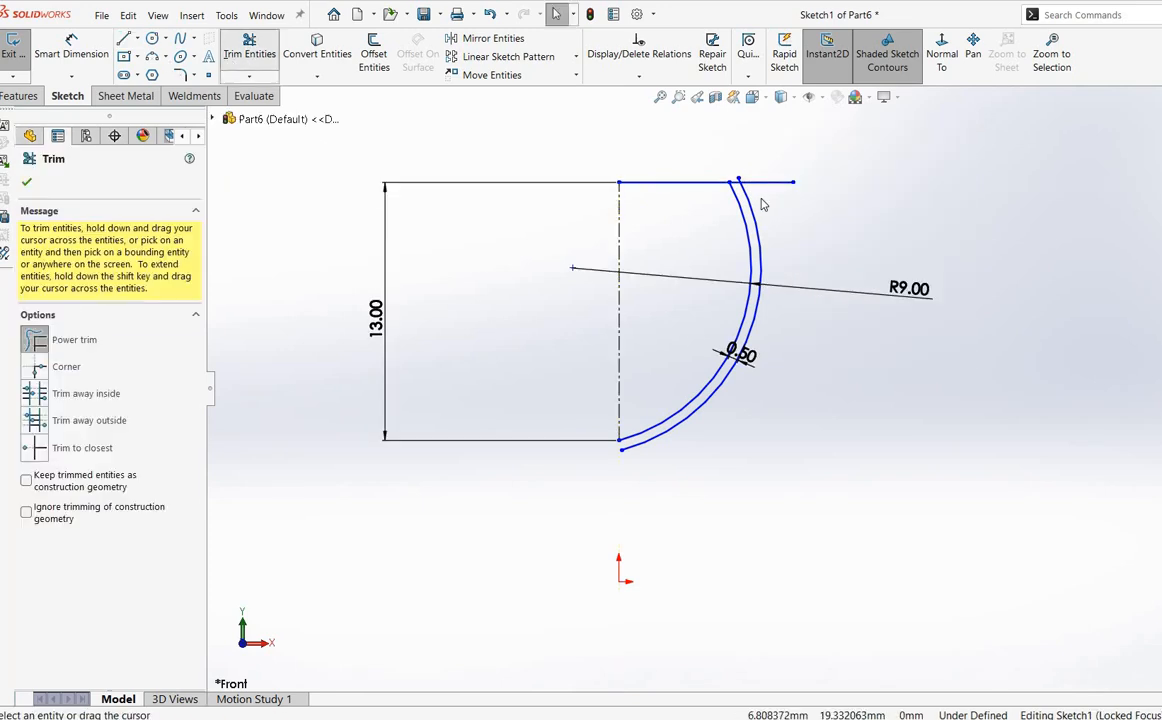
{"action": "scroll", "coordinate": [761, 196], "scroll_direction": "down", "scroll_amount": 3}
{"action": "mouse_move", "coordinate": [766, 181]}
{"action": "left_mouse_down"}
{"action": "mouse_move", "coordinate": [780, 246]}
{"action": "mouse_move", "coordinate": [715, 268]}
{"action": "left_mouse_up"}
{"action": "scroll", "coordinate": [722, 228], "scroll_direction": "down", "scroll_amount": 5}
{"action": "key", "text": "ctrl+z"}
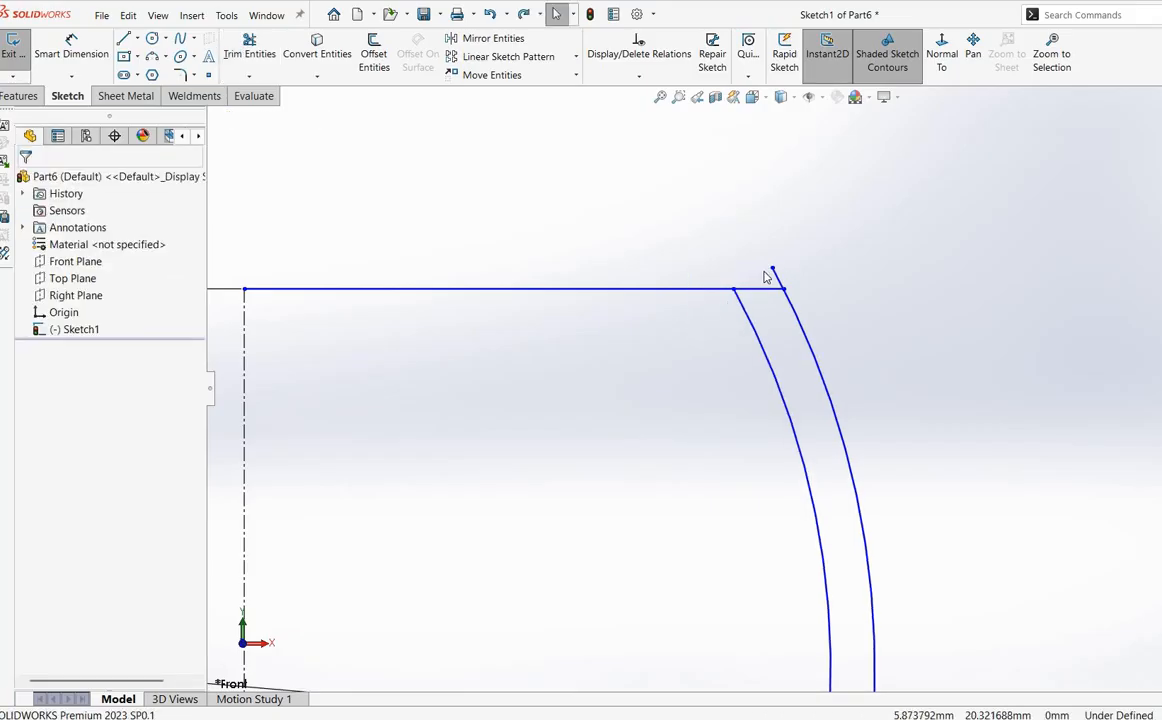
Step: Trim the horizontal line between the centerline and inner arc, and the outer arc's stub above the rim
{"action": "left_click", "coordinate": [249, 53]}
{"action": "mouse_move", "coordinate": [641, 266]}
{"action": "left_mouse_down"}
{"action": "mouse_move", "coordinate": [646, 397]}
{"action": "mouse_move", "coordinate": [750, 278]}
{"action": "left_mouse_up"}
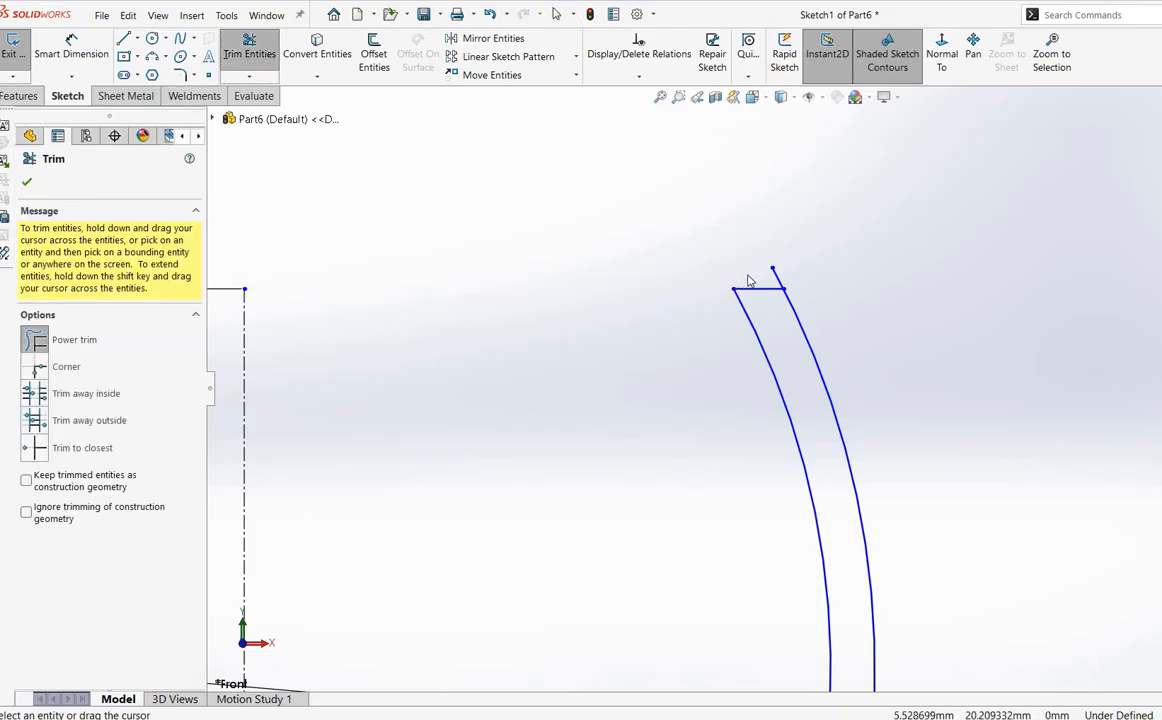
{"action": "scroll", "coordinate": [712, 431], "scroll_direction": "up", "scroll_amount": 6}
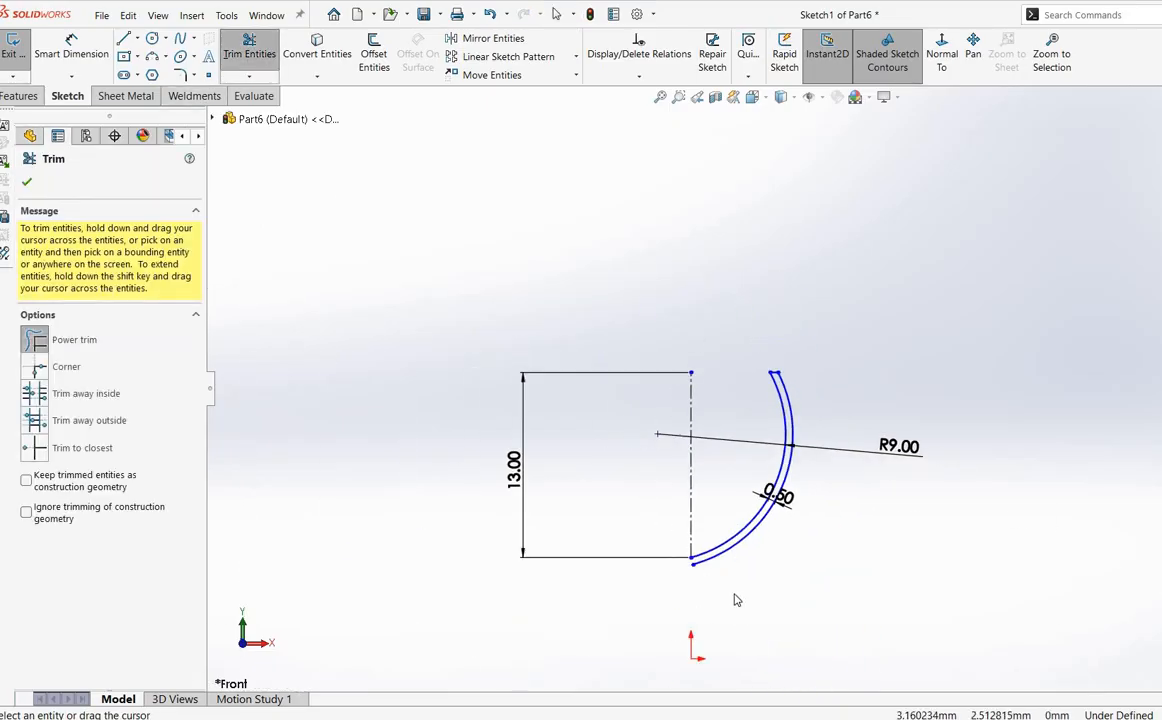
{"action": "scroll", "coordinate": [734, 599], "scroll_direction": "down", "scroll_amount": 3}
{"action": "left_click", "coordinate": [26, 184]}
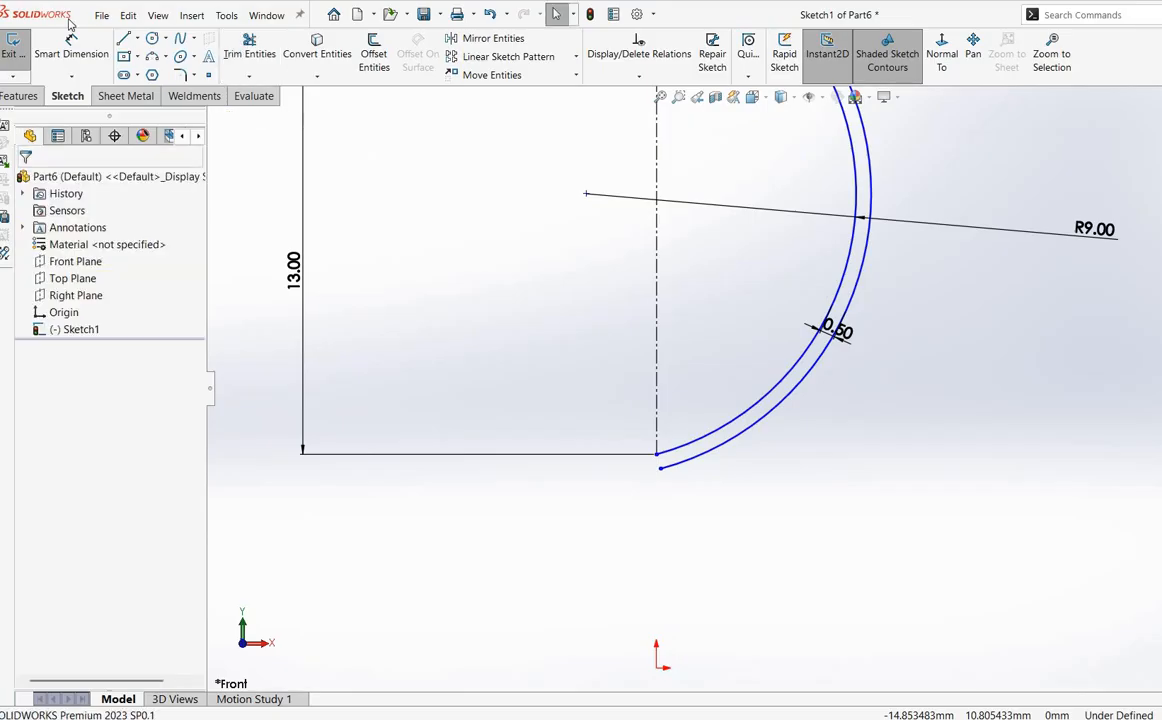
Step: Add a driven radius dimension to the bowl's outer arc
{"action": "left_click", "coordinate": [71, 47]}
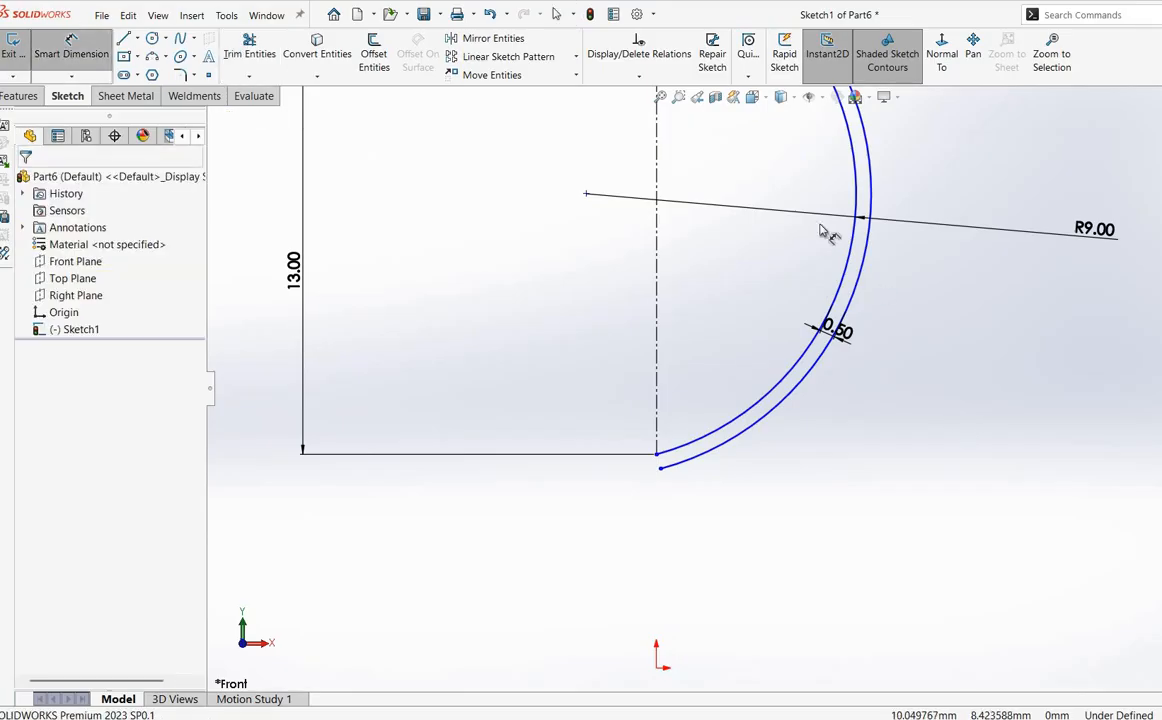
{"action": "left_click", "coordinate": [872, 181]}
{"action": "left_click", "coordinate": [1050, 148]}
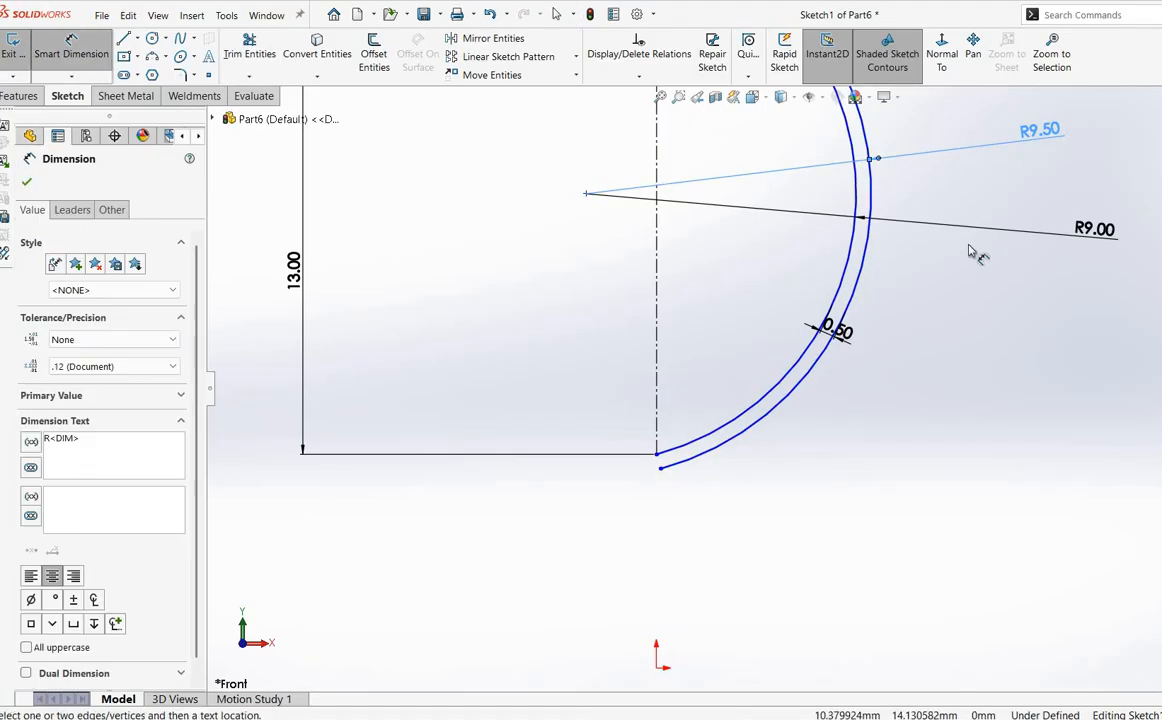
Step: Dimension the inner rim endpoint to the centerline as a doubled, diameter-style distance of 13 mm
{"action": "scroll", "coordinate": [760, 280], "scroll_direction": "up", "scroll_amount": 3}
{"action": "scroll", "coordinate": [757, 257], "scroll_direction": "down", "scroll_amount": 5}
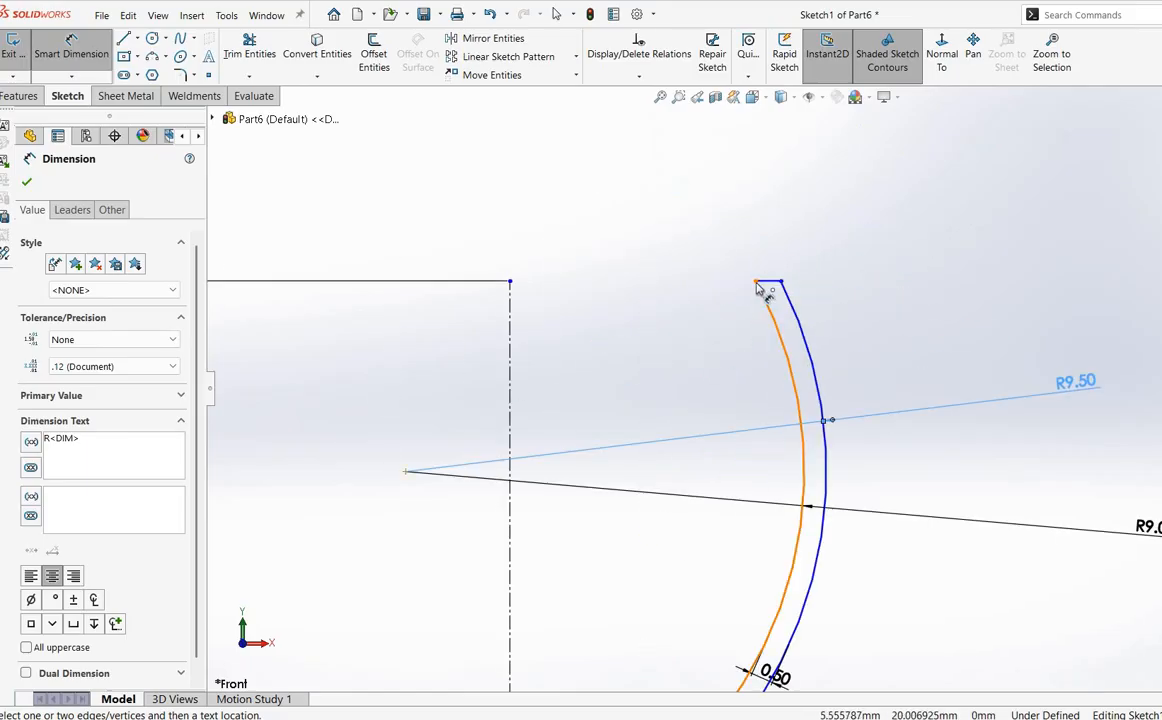
{"action": "left_click", "coordinate": [510, 281]}
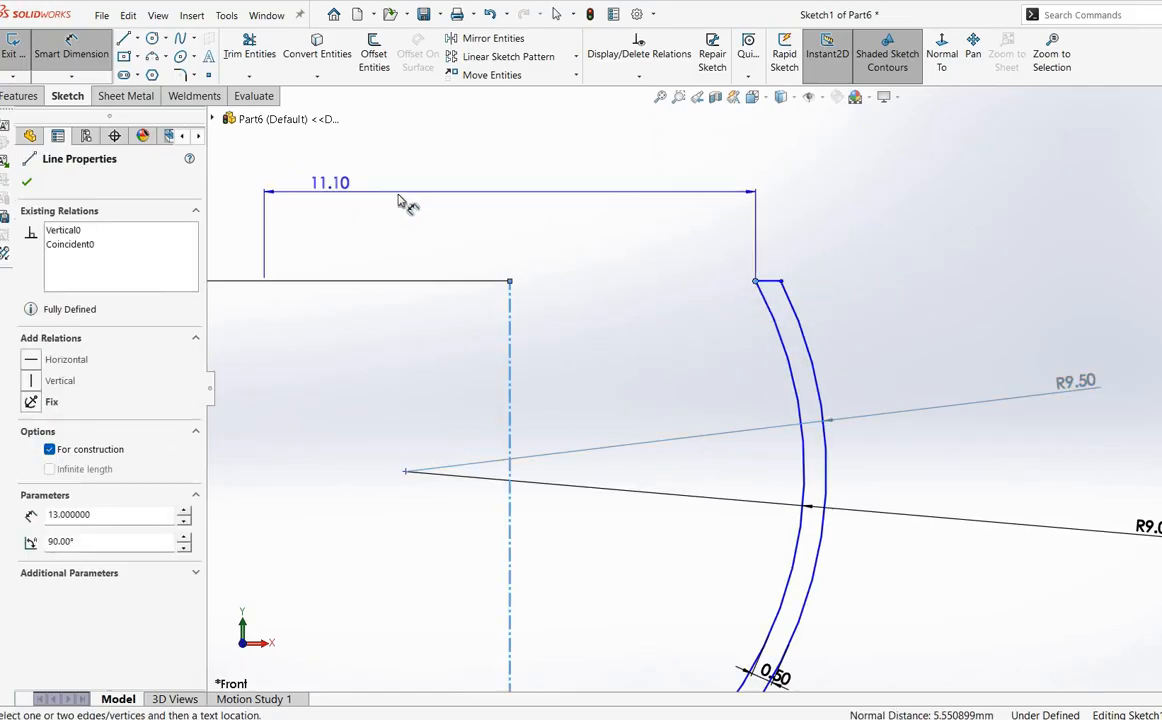
{"action": "left_click", "coordinate": [431, 202]}
{"action": "type", "text": "13"}
{"action": "key", "text": "Return"}
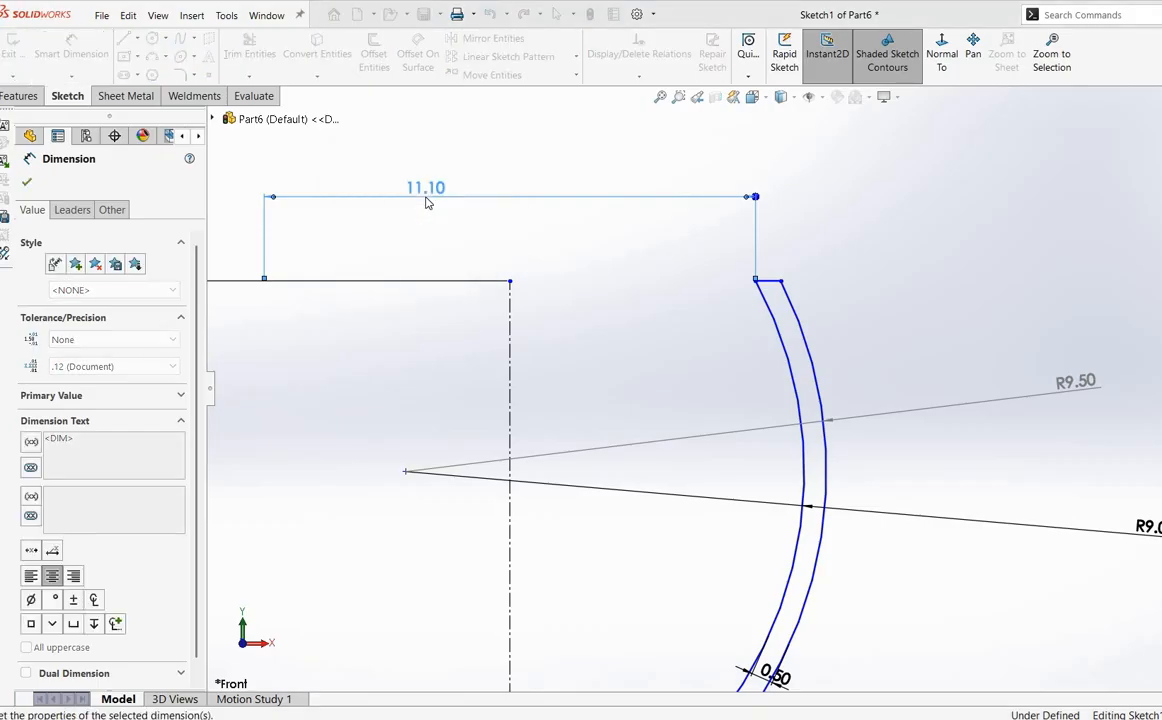
{"action": "left_click", "coordinate": [30, 182]}
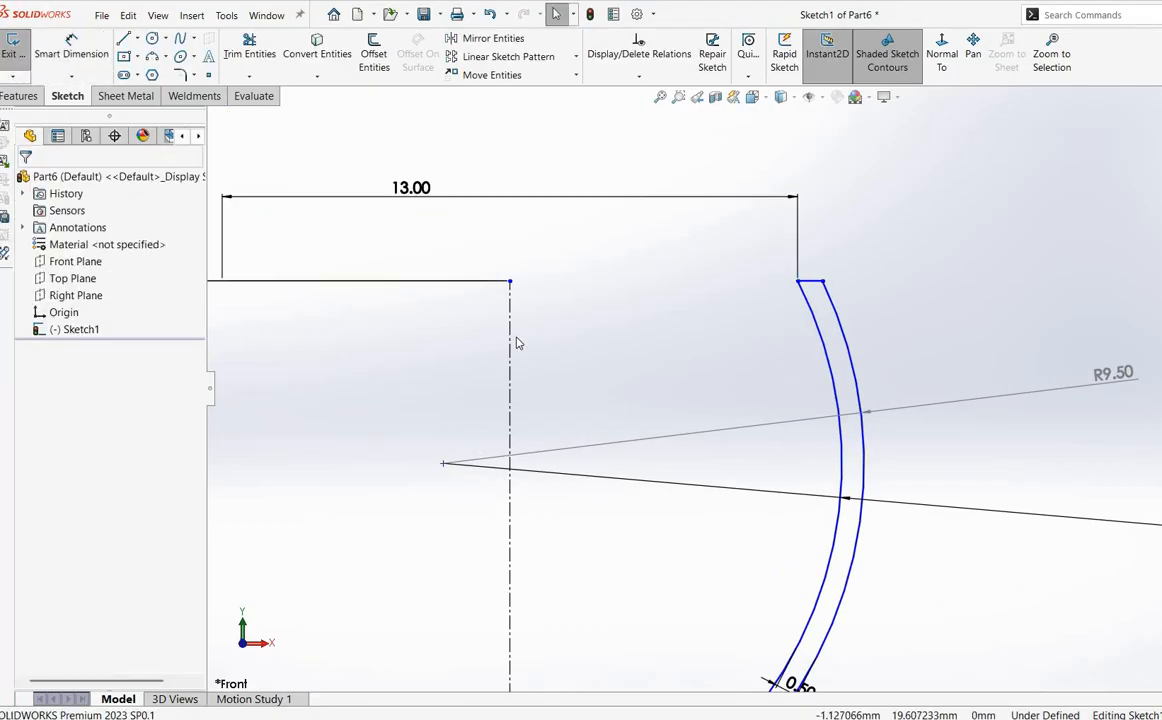
Step: Add a driven doubled-distance dimension between the outer rim endpoint and the centerline
{"action": "scroll", "coordinate": [783, 307], "scroll_direction": "up", "scroll_amount": 3}
{"action": "left_click", "coordinate": [71, 45]}
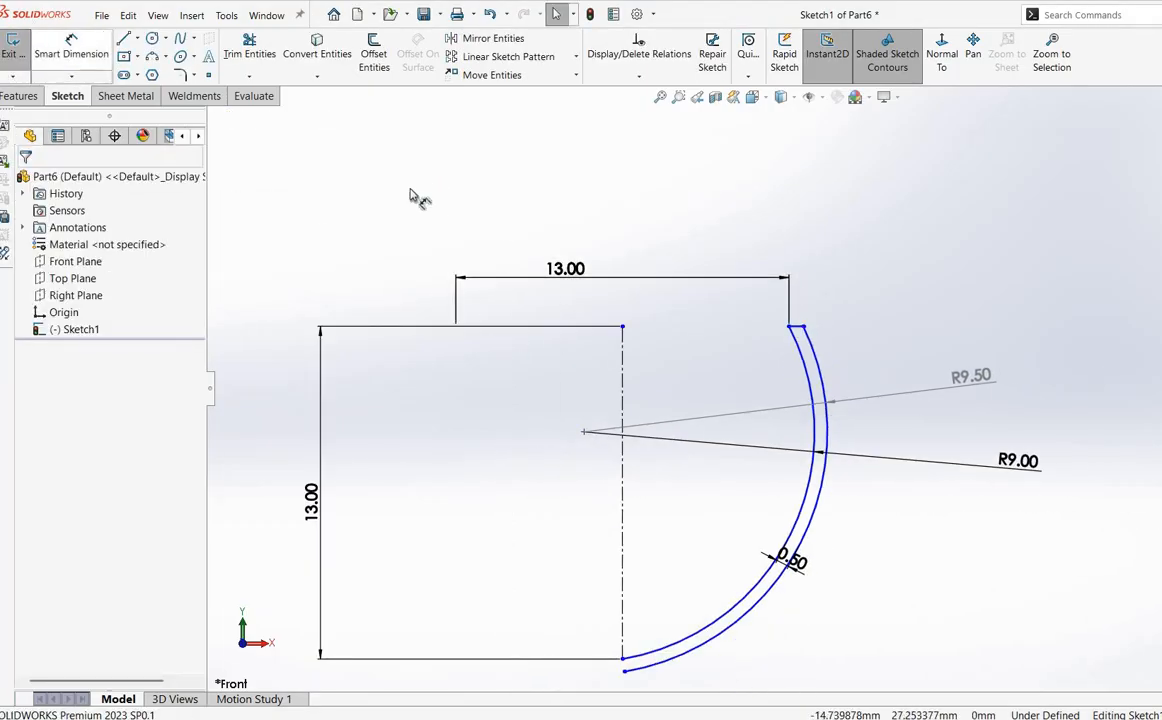
{"action": "left_click", "coordinate": [803, 326]}
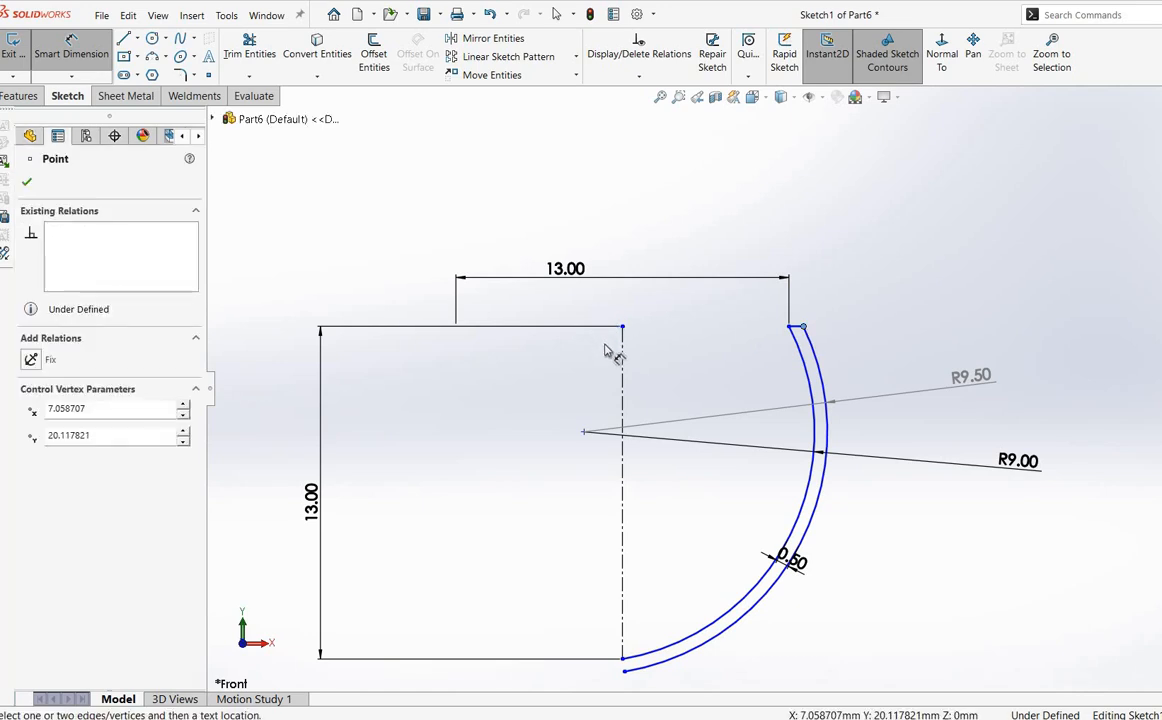
{"action": "left_click", "coordinate": [624, 352]}
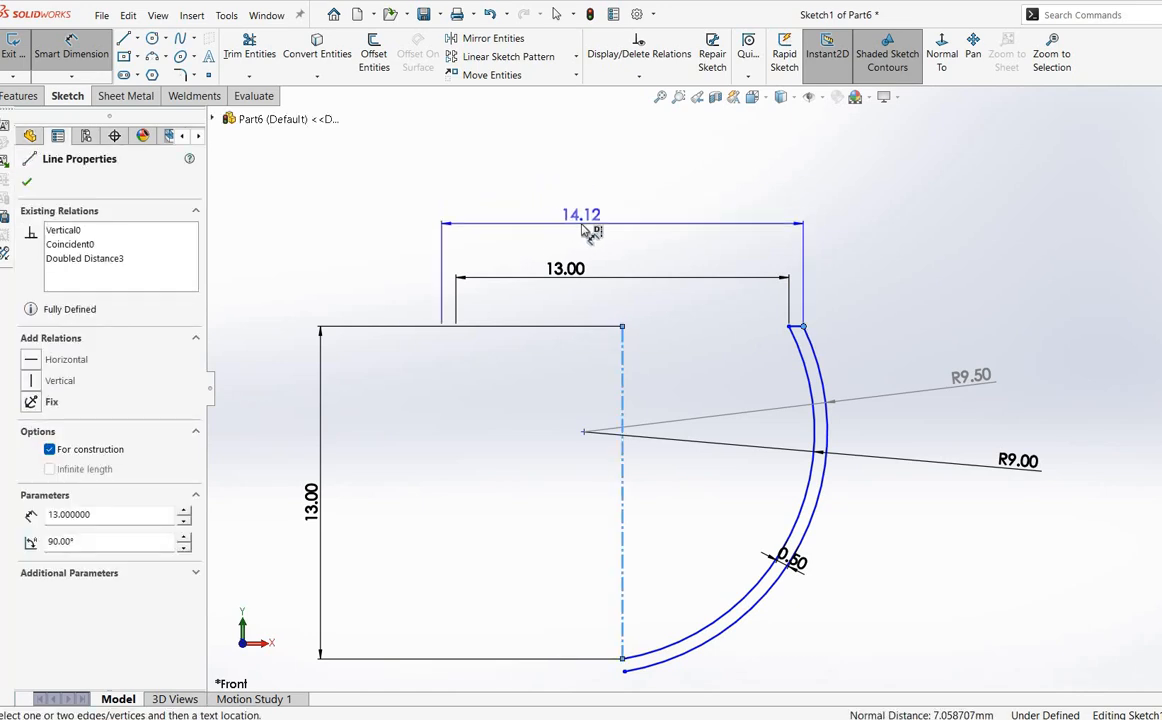
{"action": "left_click", "coordinate": [590, 231]}
{"action": "left_click", "coordinate": [280, 442]}
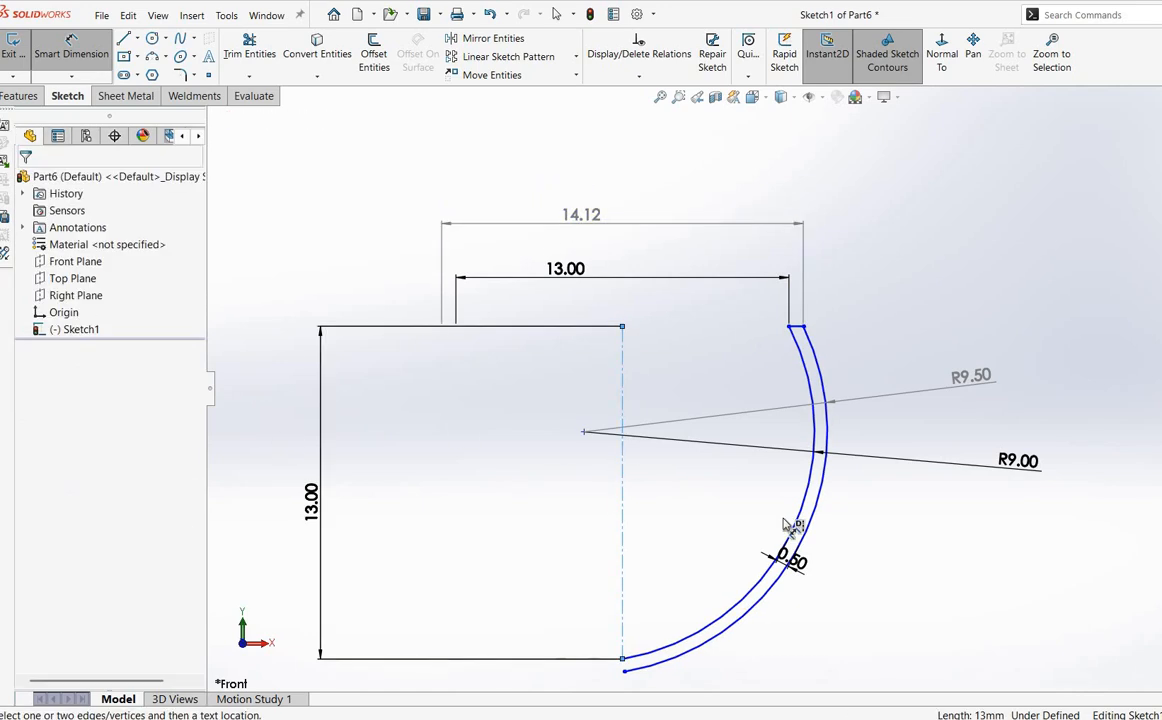
Step: Switch to the reference drawing image, examine the goblet's stem and base dimensions in the section view, and return to the sketch
{"action": "scroll", "coordinate": [787, 540], "scroll_direction": "up", "scroll_amount": 3}
{"action": "scroll", "coordinate": [687, 588], "scroll_direction": "down", "scroll_amount": 2}
{"action": "scroll", "coordinate": [706, 418], "scroll_direction": "down", "scroll_amount": 3}
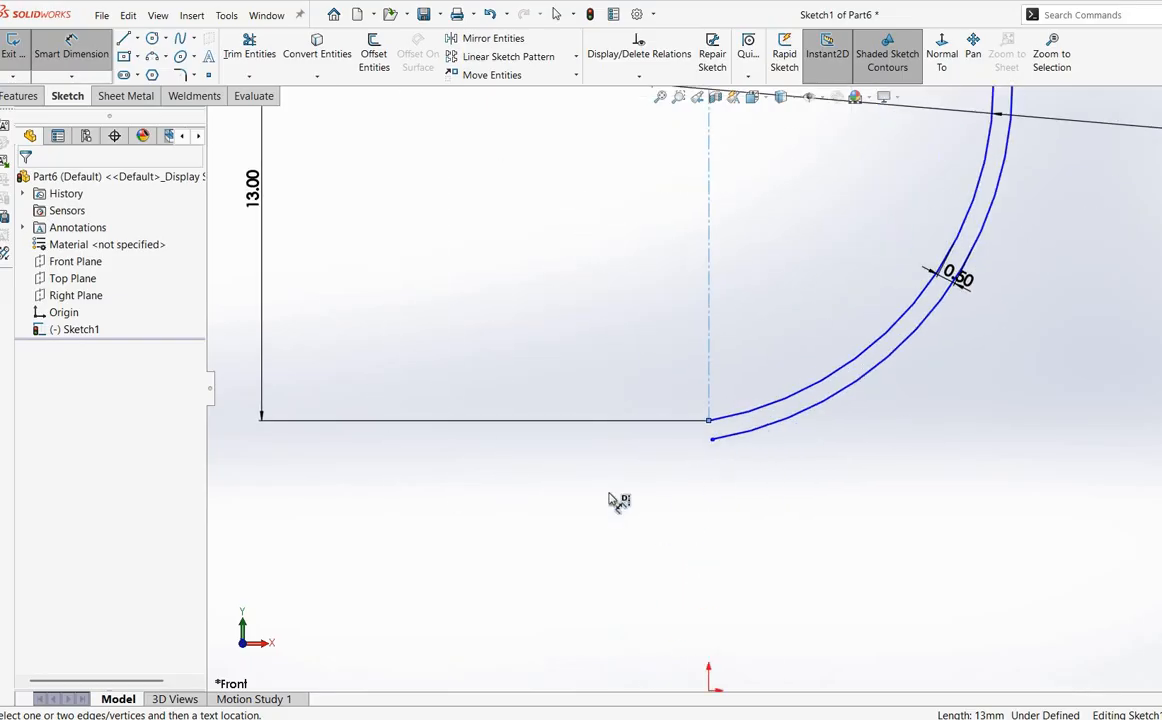
{"action": "left_click", "coordinate": [137, 38]}
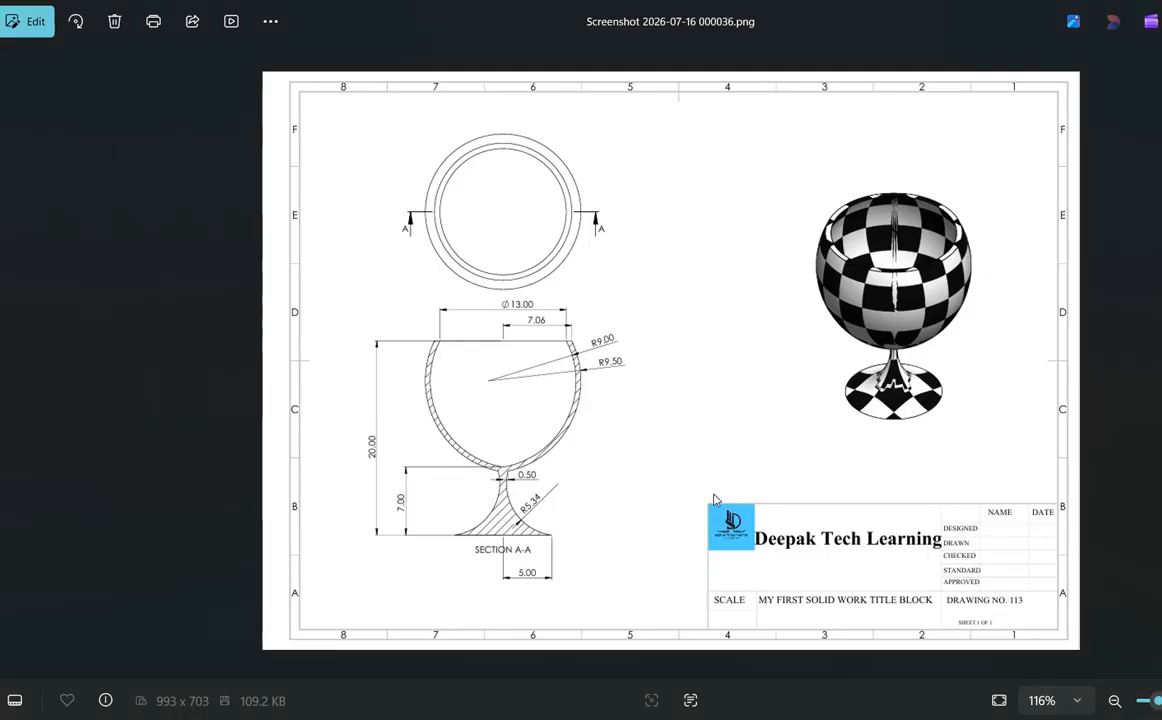
{"action": "scroll", "coordinate": [494, 511], "scroll_direction": "down", "scroll_amount": 1}
{"action": "scroll", "coordinate": [494, 511], "scroll_direction": "up", "scroll_amount": 4}
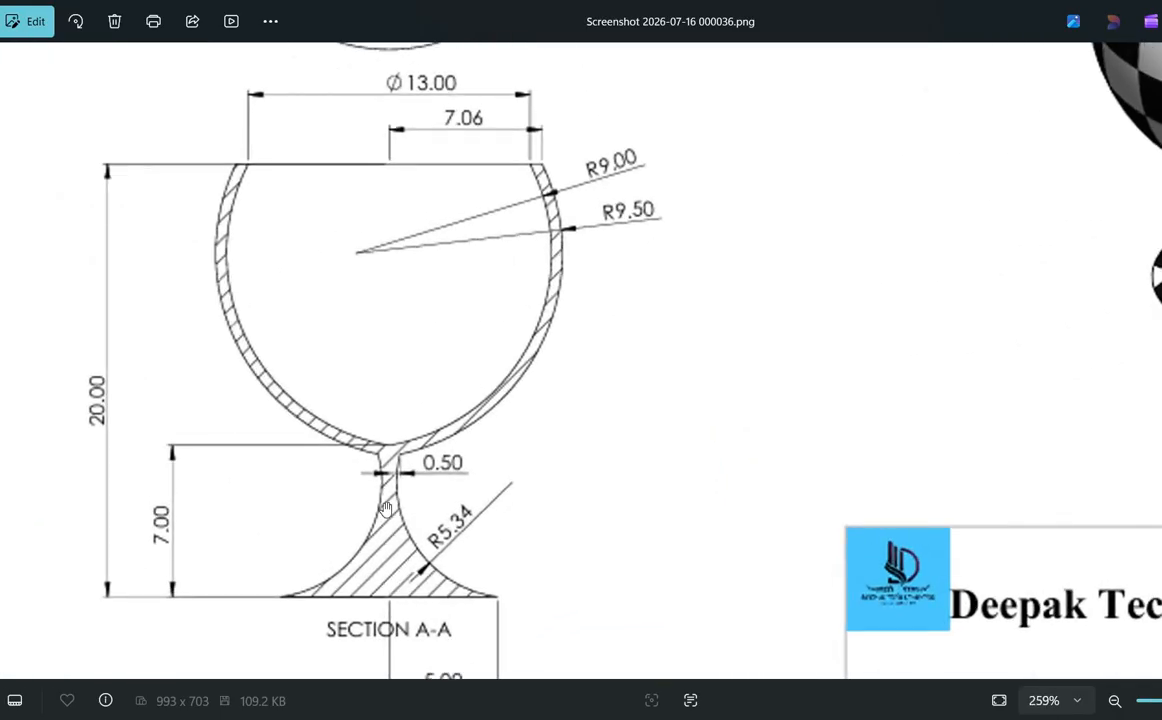
{"action": "scroll", "coordinate": [387, 497], "scroll_direction": "down", "scroll_amount": 1}
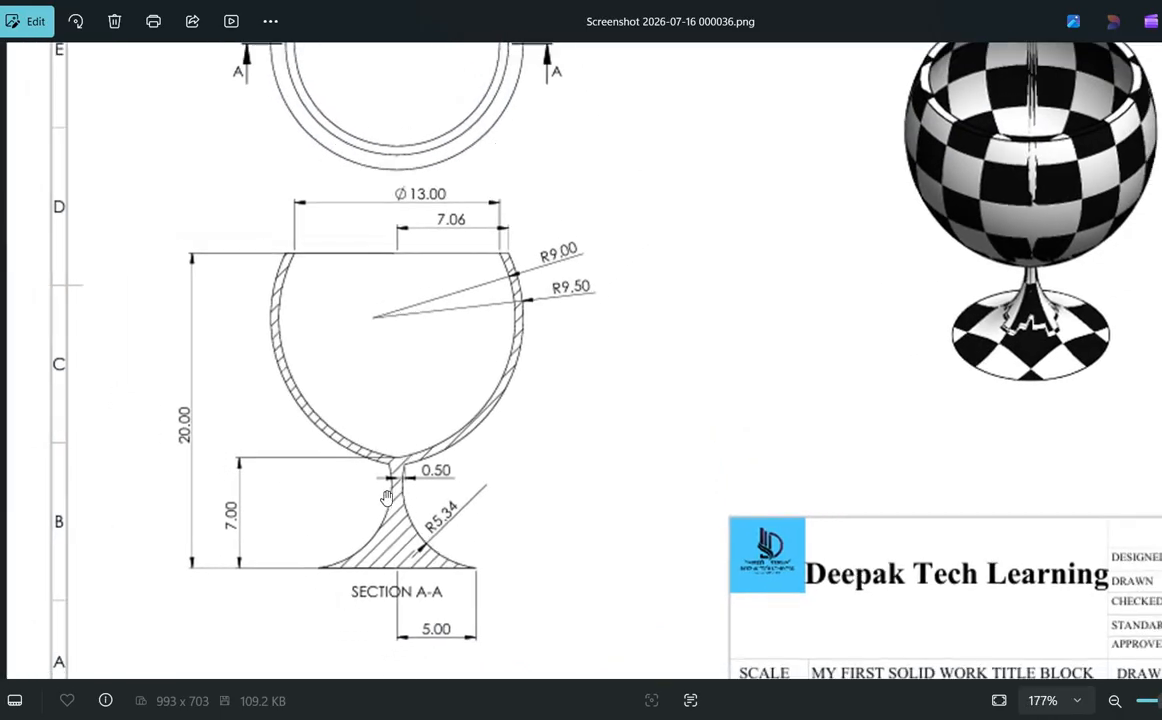
{"action": "scroll", "coordinate": [697, 490], "scroll_direction": "up", "scroll_amount": 2}
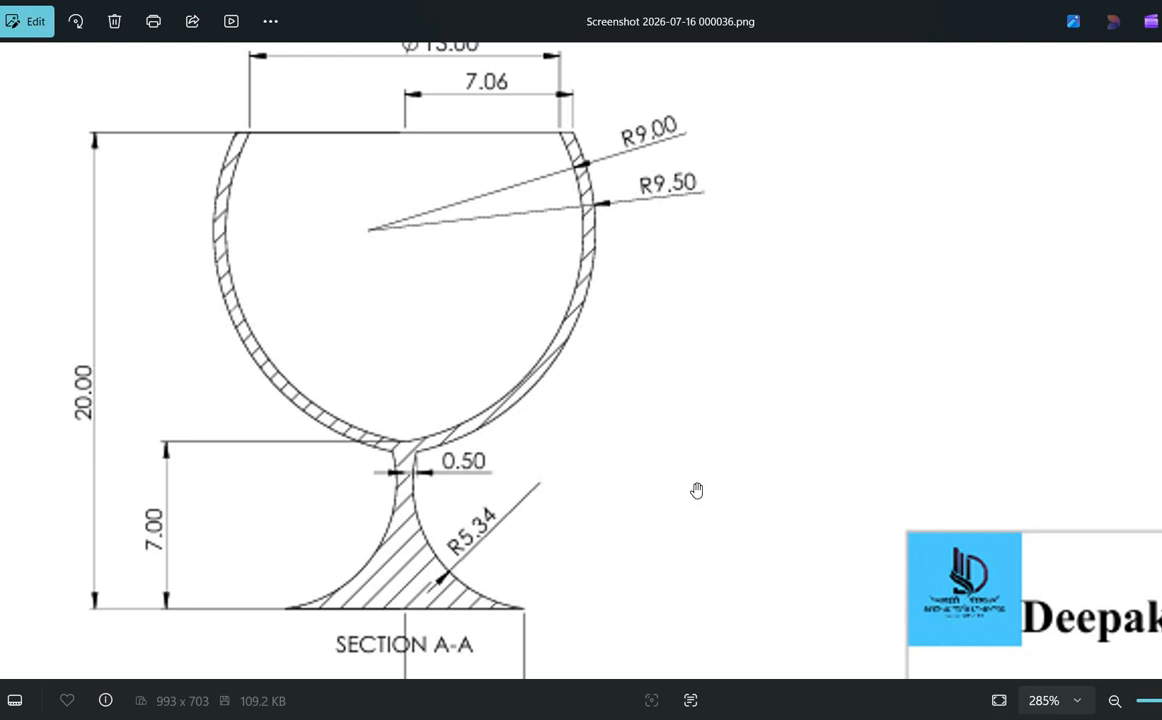
{"action": "key", "text": "alt+Tab"}
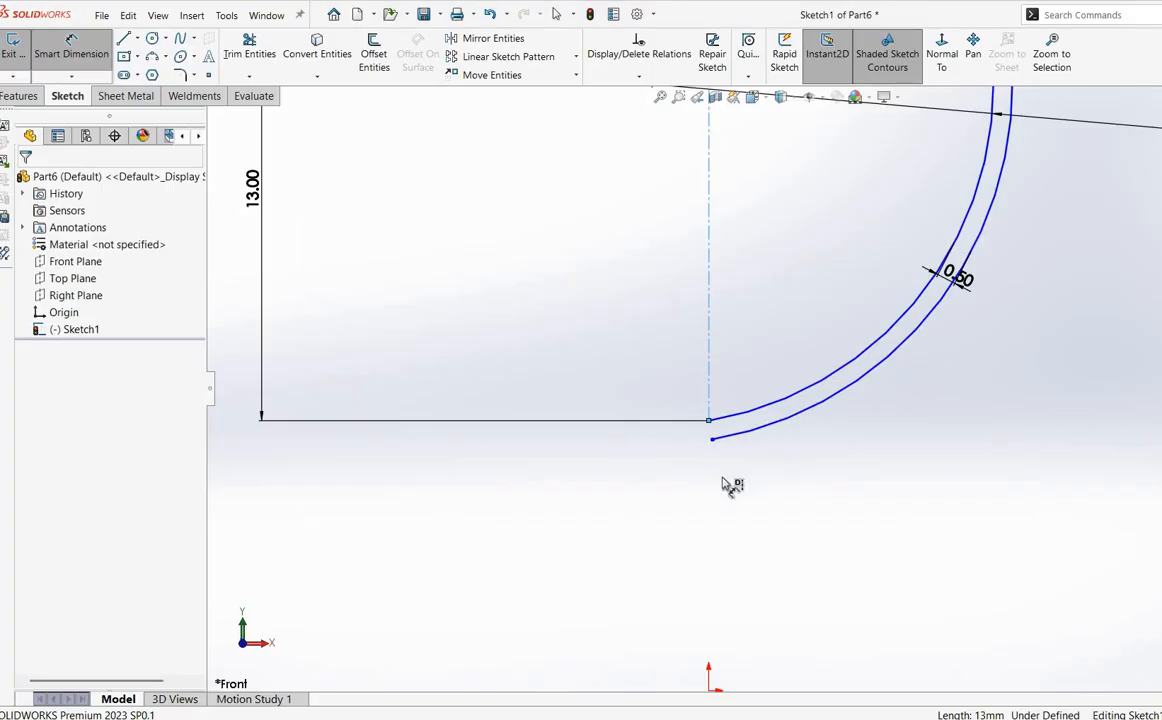
Step: Draw a vertical line from the inner arc's lower endpoint to the origin and a 6.5 mm horizontal base line outward from there
{"action": "left_click", "coordinate": [137, 38]}
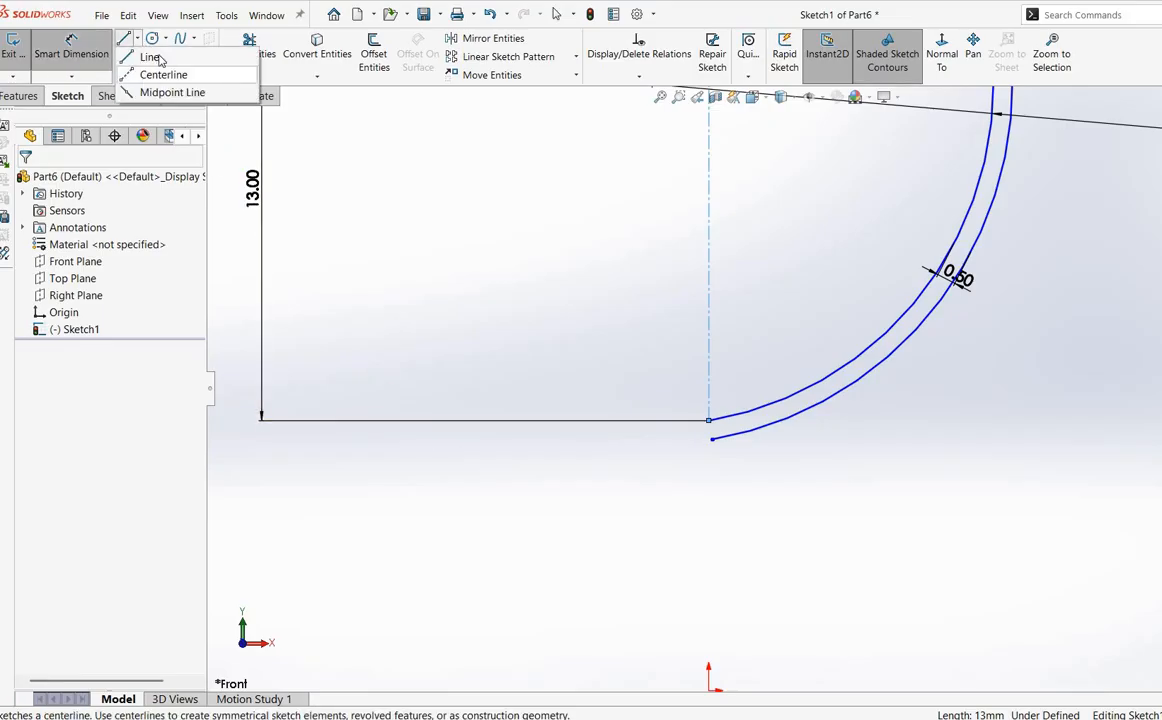
{"action": "left_click", "coordinate": [155, 57]}
{"action": "scroll", "coordinate": [762, 482], "scroll_direction": "up", "scroll_amount": 3}
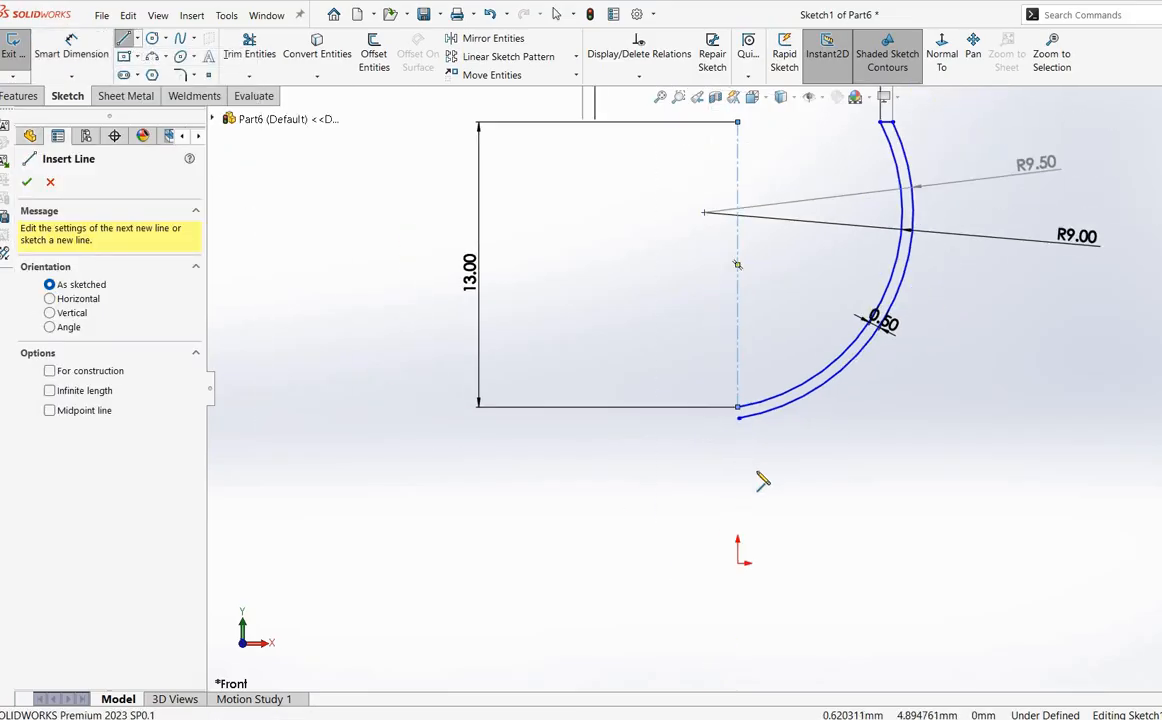
{"action": "scroll", "coordinate": [762, 482], "scroll_direction": "down", "scroll_amount": 2}
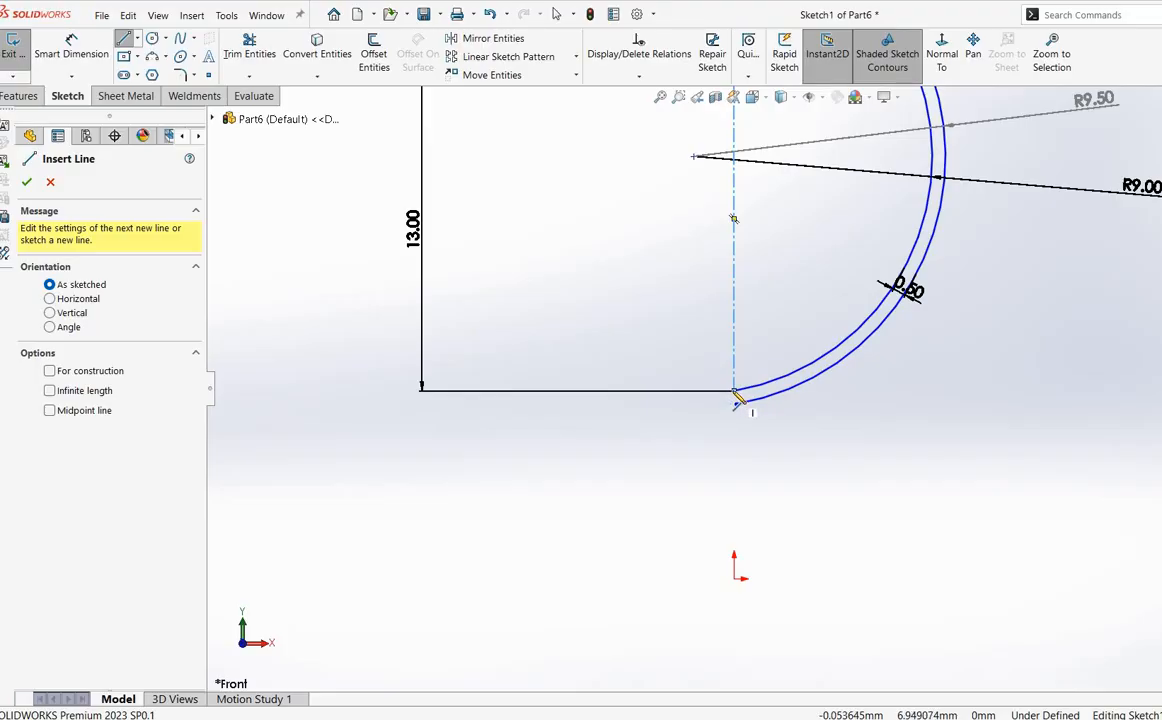
{"action": "left_click", "coordinate": [735, 393]}
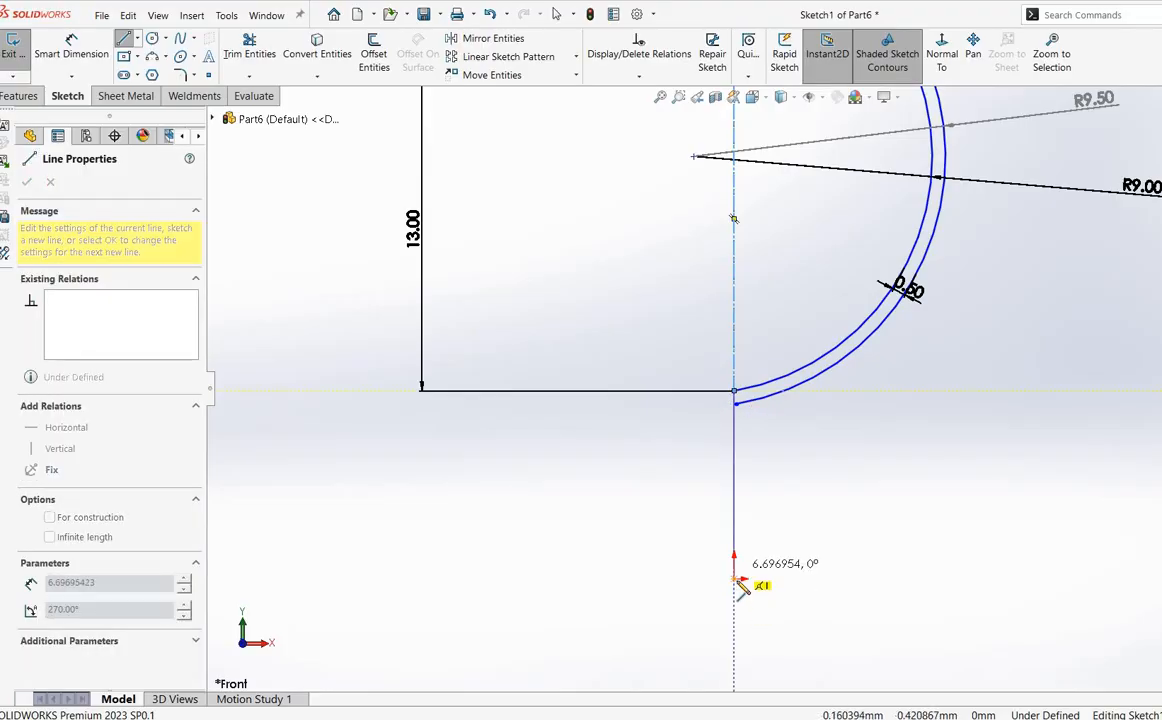
{"action": "left_click", "coordinate": [735, 578]}
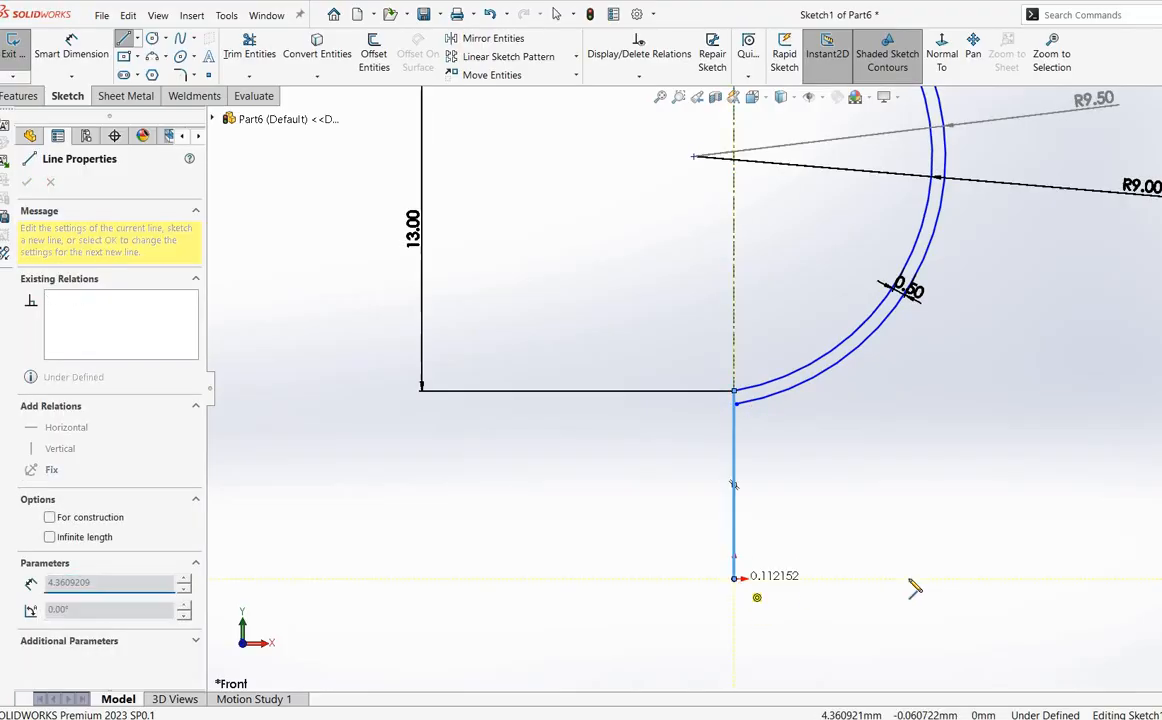
{"action": "left_click", "coordinate": [906, 578]}
{"action": "right_click", "coordinate": [905, 578]}
{"action": "left_click", "coordinate": [983, 591]}
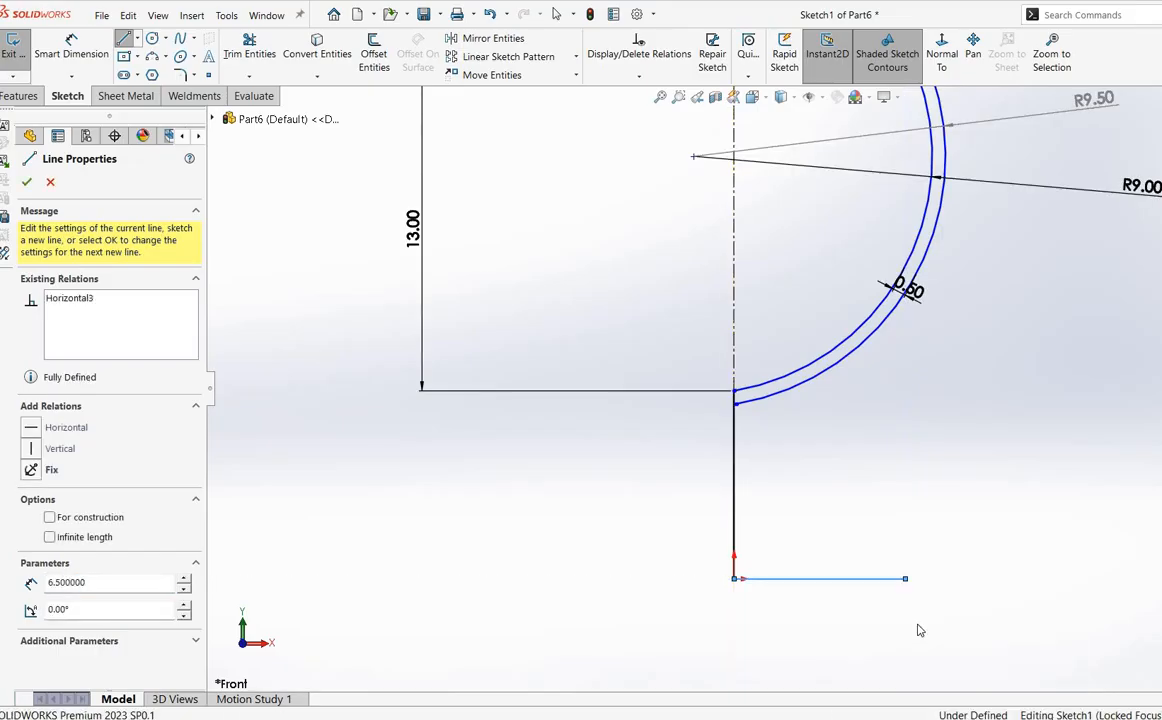
{"action": "left_click", "coordinate": [918, 631]}
Step: Dimension the vertical stem line between the bowl's bottom and the origin to 7 mm
{"action": "scroll", "coordinate": [934, 534], "scroll_direction": "up", "scroll_amount": 2}
{"action": "scroll", "coordinate": [934, 534], "scroll_direction": "down", "scroll_amount": 2}
{"action": "left_click", "coordinate": [71, 48]}
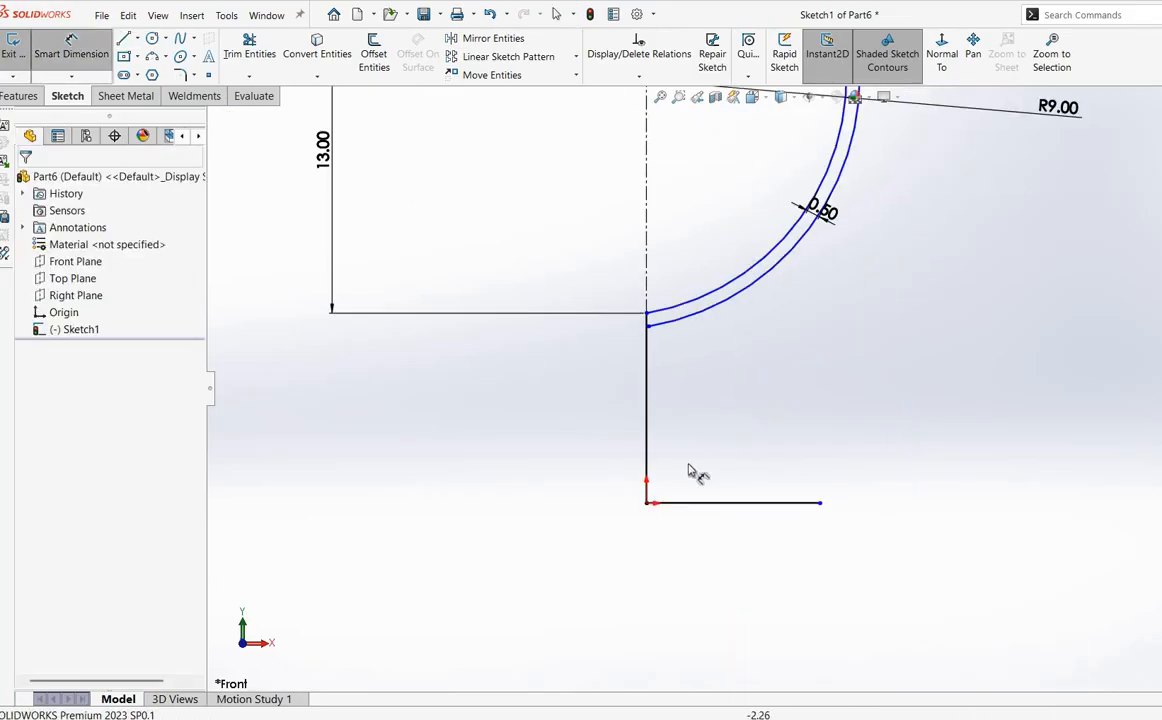
{"action": "left_click", "coordinate": [646, 400]}
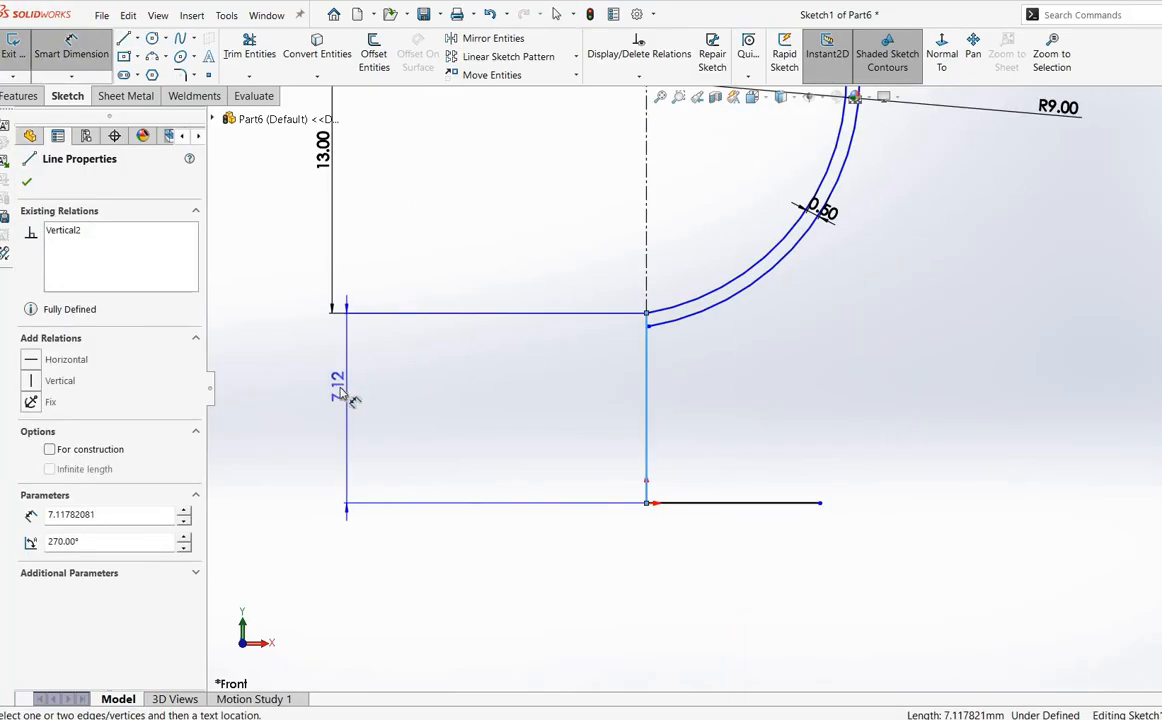
{"action": "left_click", "coordinate": [334, 395]}
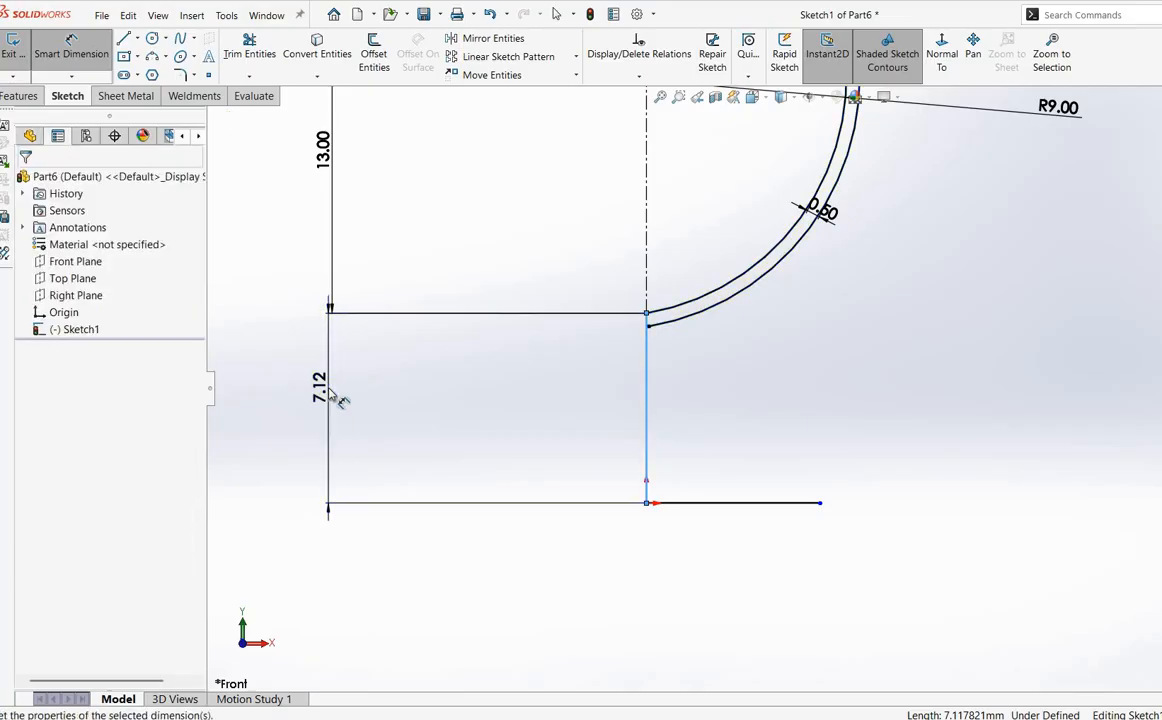
{"action": "type", "text": "7"}
{"action": "key", "text": "Return"}
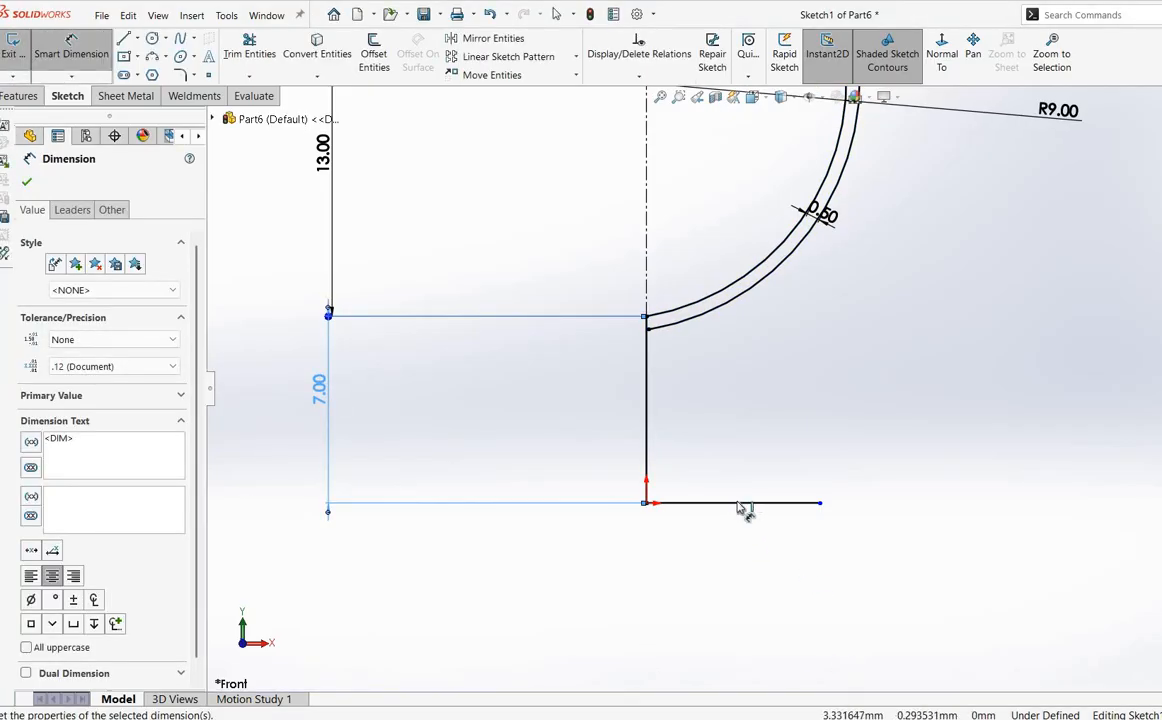
Step: Dimension the horizontal base line starting at the origin to 5 mm
{"action": "left_click", "coordinate": [740, 503]}
{"action": "left_click", "coordinate": [741, 606]}
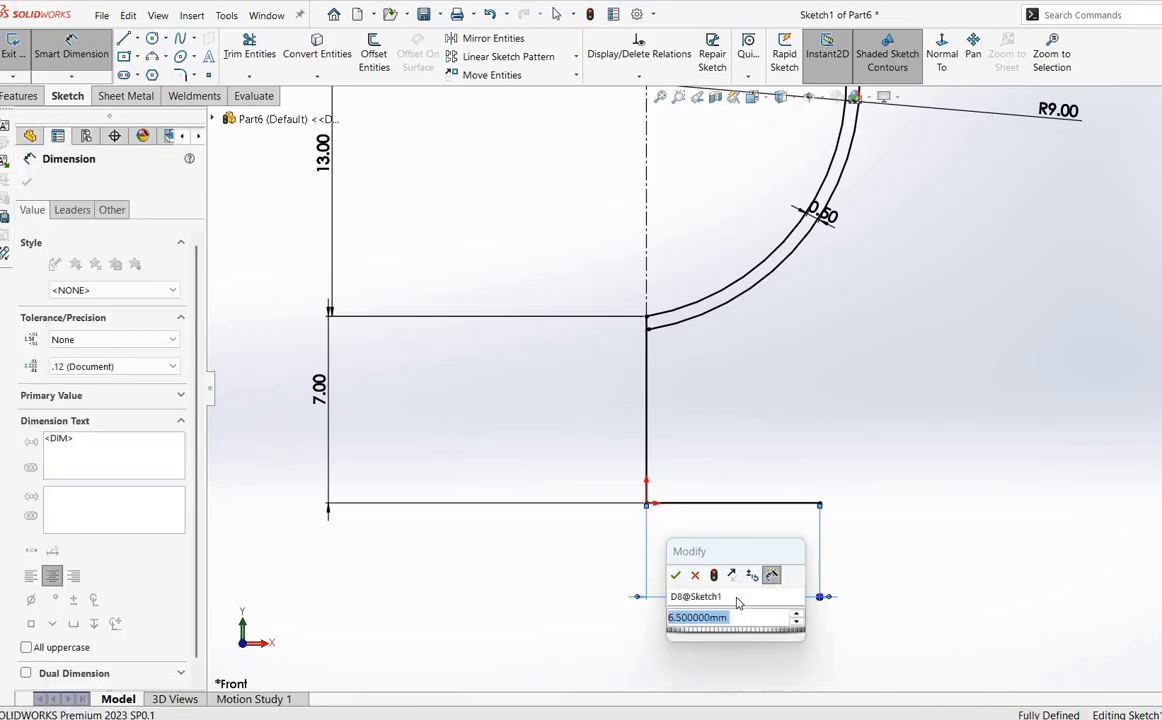
{"action": "type", "text": "5"}
{"action": "key", "text": "Return"}
Step: Recheck the stem's thickness and flare radius in the reference drawing image and return to the sketch
{"action": "key", "text": "alt+Tab"}
{"action": "scroll", "coordinate": [500, 630], "scroll_direction": "down", "scroll_amount": 4}
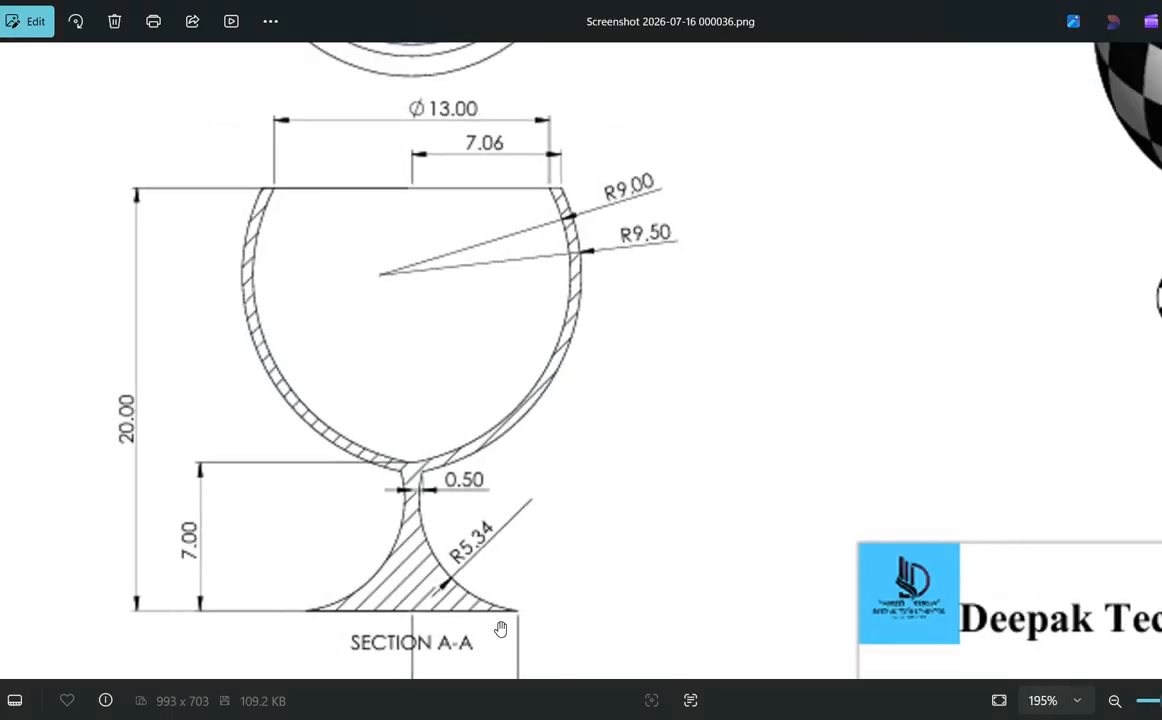
{"action": "scroll", "coordinate": [498, 629], "scroll_direction": "up", "scroll_amount": 5}
{"action": "scroll", "coordinate": [450, 630], "scroll_direction": "up", "scroll_amount": 1}
{"action": "scroll", "coordinate": [400, 615], "scroll_direction": "down", "scroll_amount": 4}
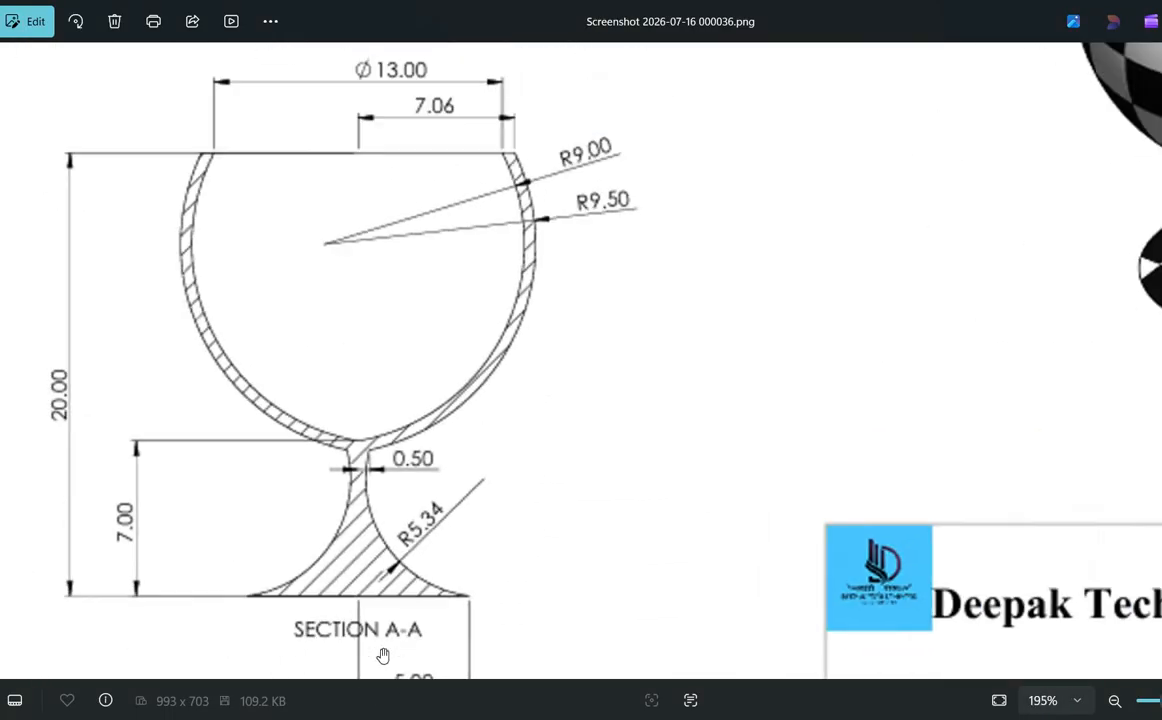
{"action": "scroll", "coordinate": [452, 610], "scroll_direction": "up", "scroll_amount": 4}
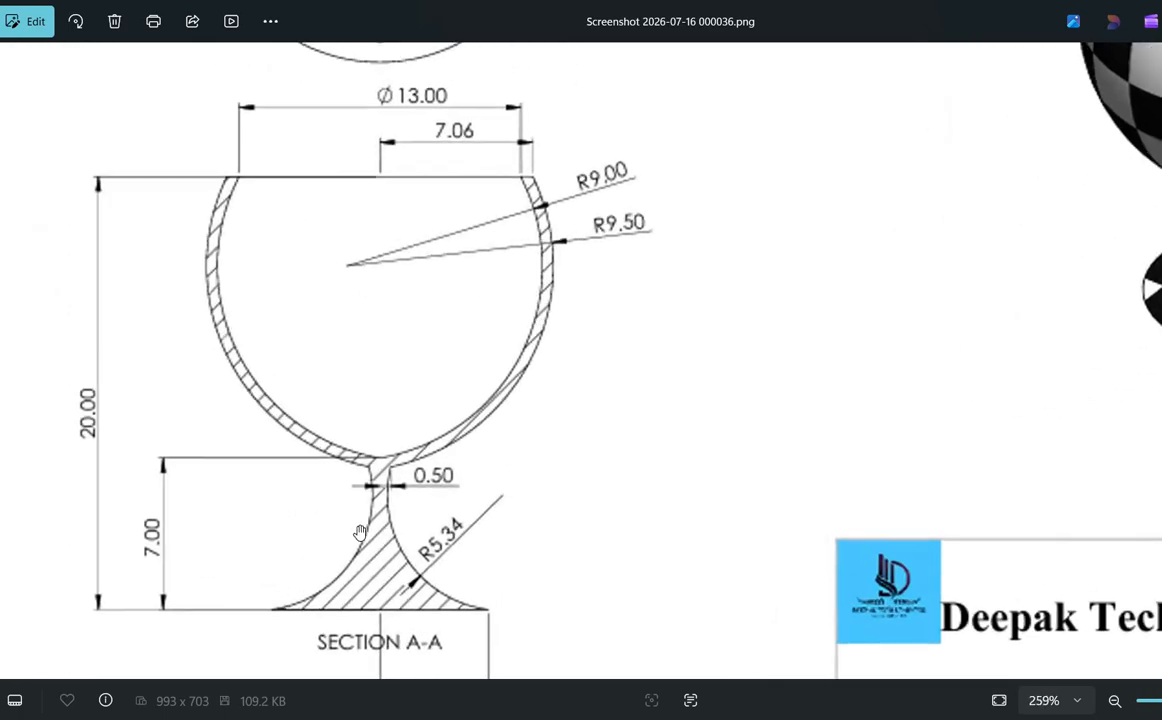
{"action": "key", "text": "alt+Tab"}
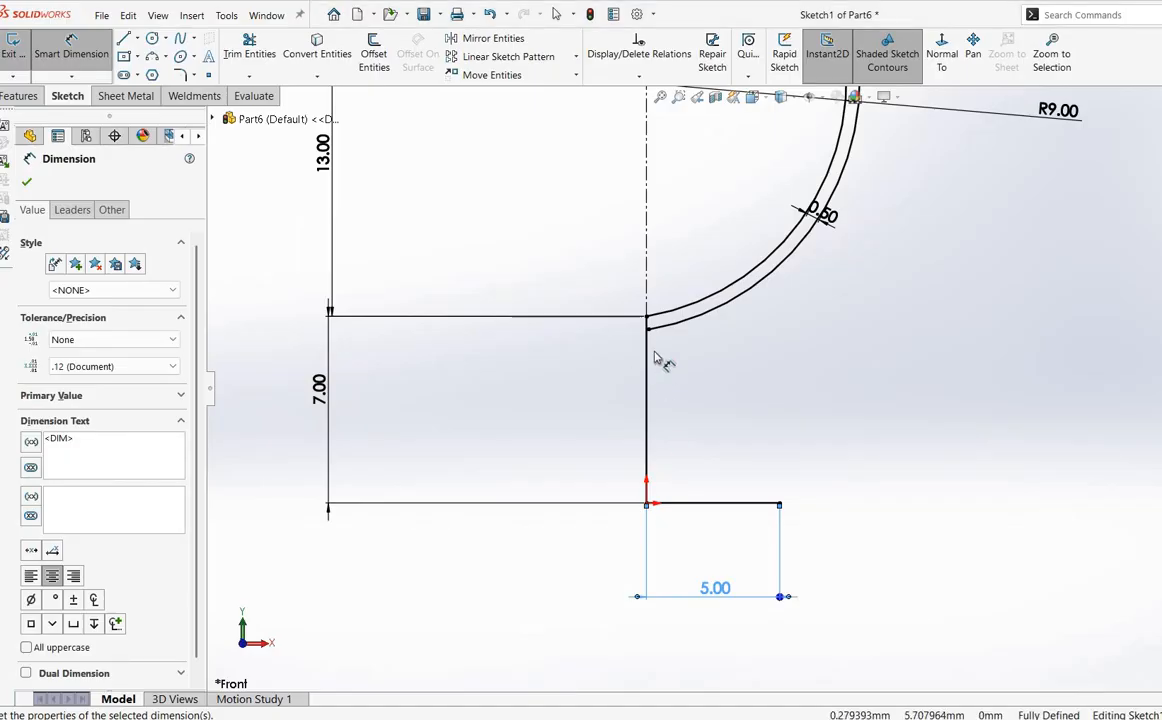
Step: Try to offset the vertical stem line and its connected chain by 0.5 mm, and undo the offset
{"action": "scroll", "coordinate": [662, 370], "scroll_direction": "down", "scroll_amount": 2}
{"action": "left_click", "coordinate": [28, 182]}
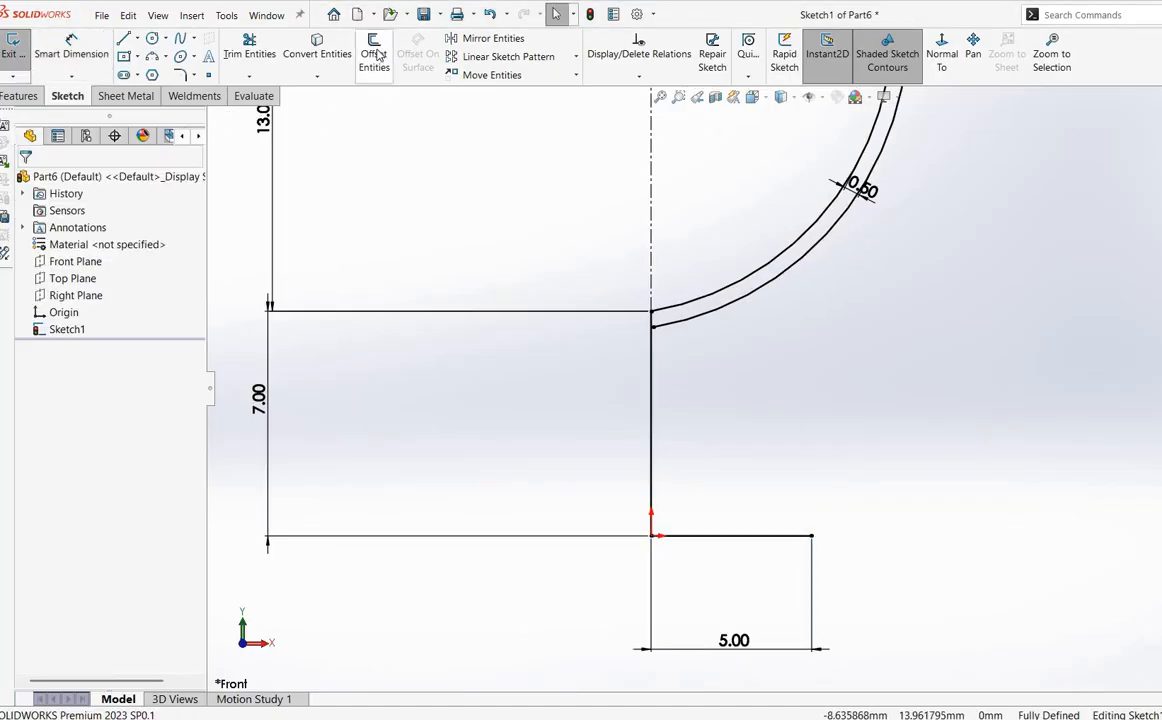
{"action": "left_click", "coordinate": [373, 60]}
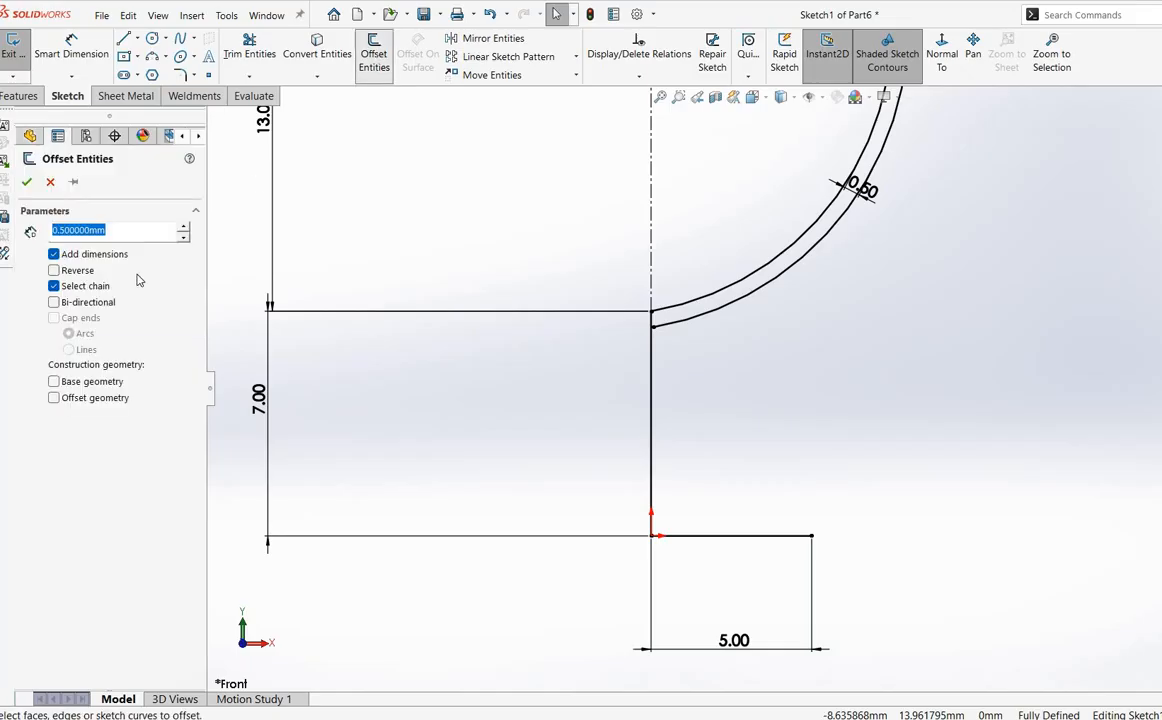
{"action": "left_click", "coordinate": [655, 396]}
{"action": "left_click", "coordinate": [518, 457]}
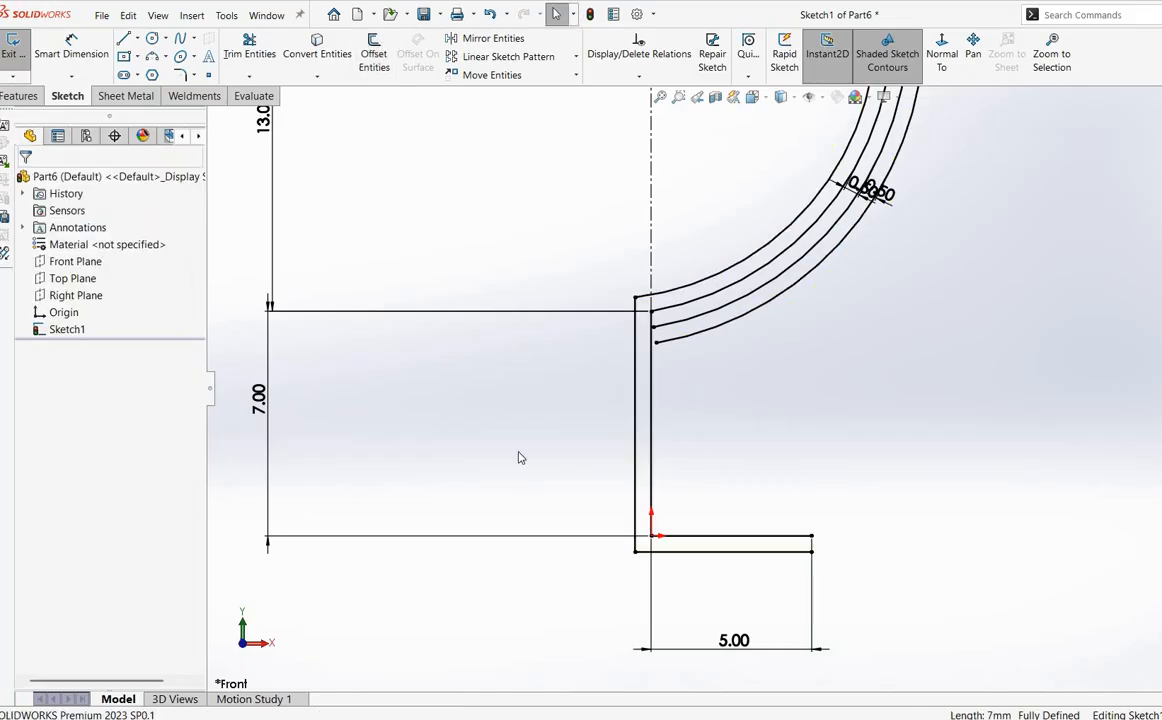
{"action": "key", "text": "ctrl+z"}
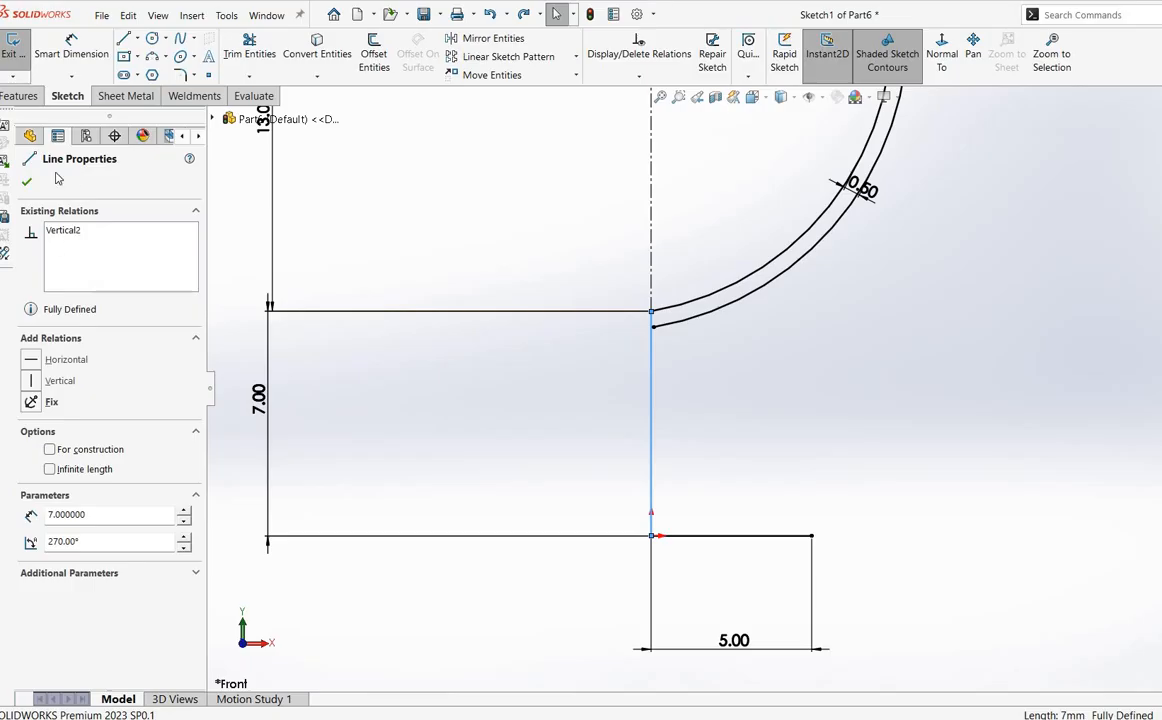
Step: Offset only the vertical stem line outward by 0.5 mm without chain selection, and move its dimension text clear of the stem
{"action": "left_click", "coordinate": [477, 225]}
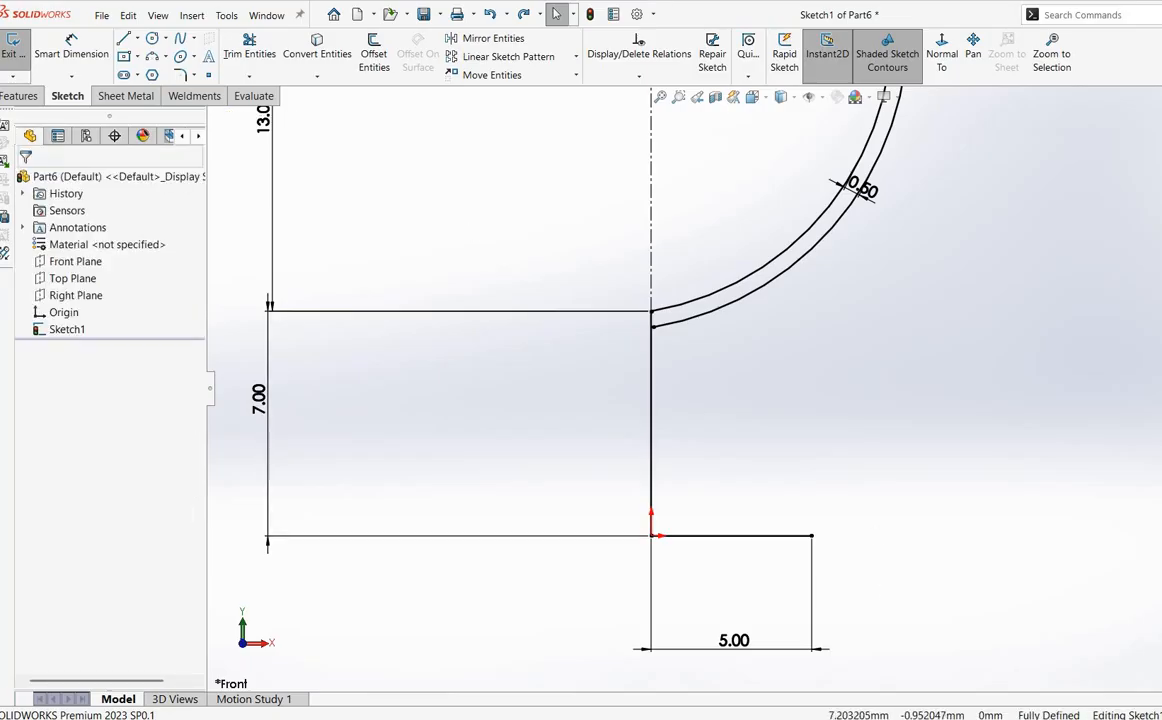
{"action": "scroll", "coordinate": [861, 315], "scroll_direction": "up", "scroll_amount": 4}
{"action": "scroll", "coordinate": [861, 315], "scroll_direction": "down", "scroll_amount": 2}
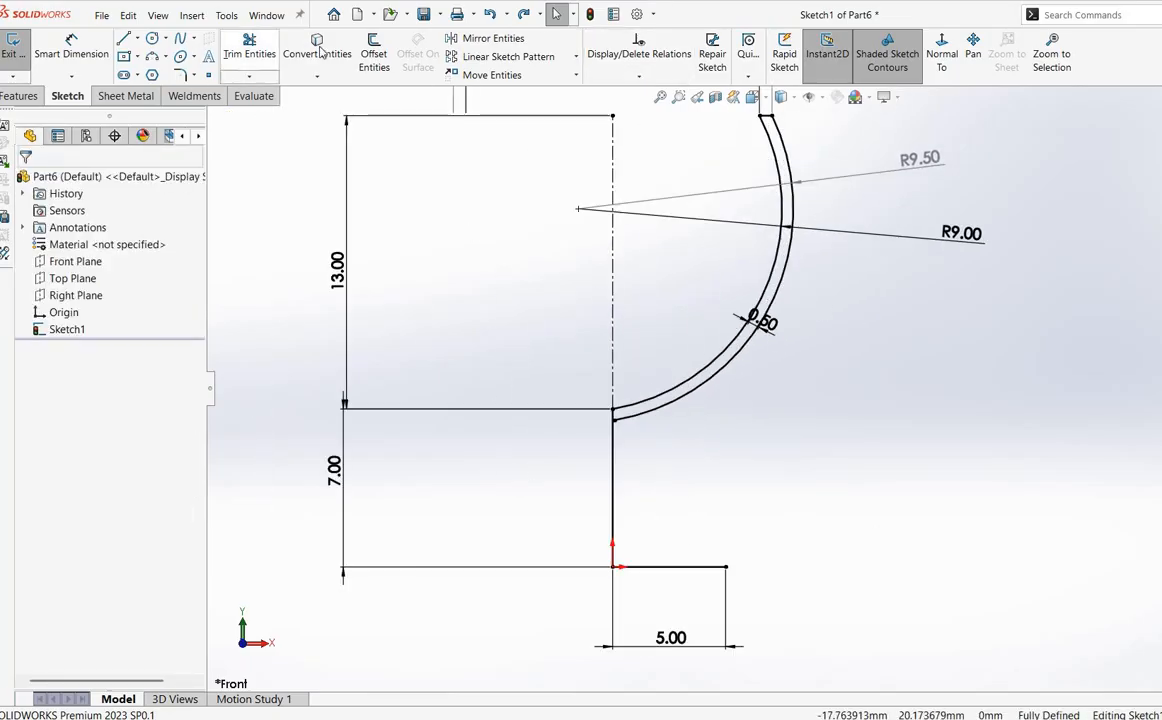
{"action": "left_click", "coordinate": [373, 55]}
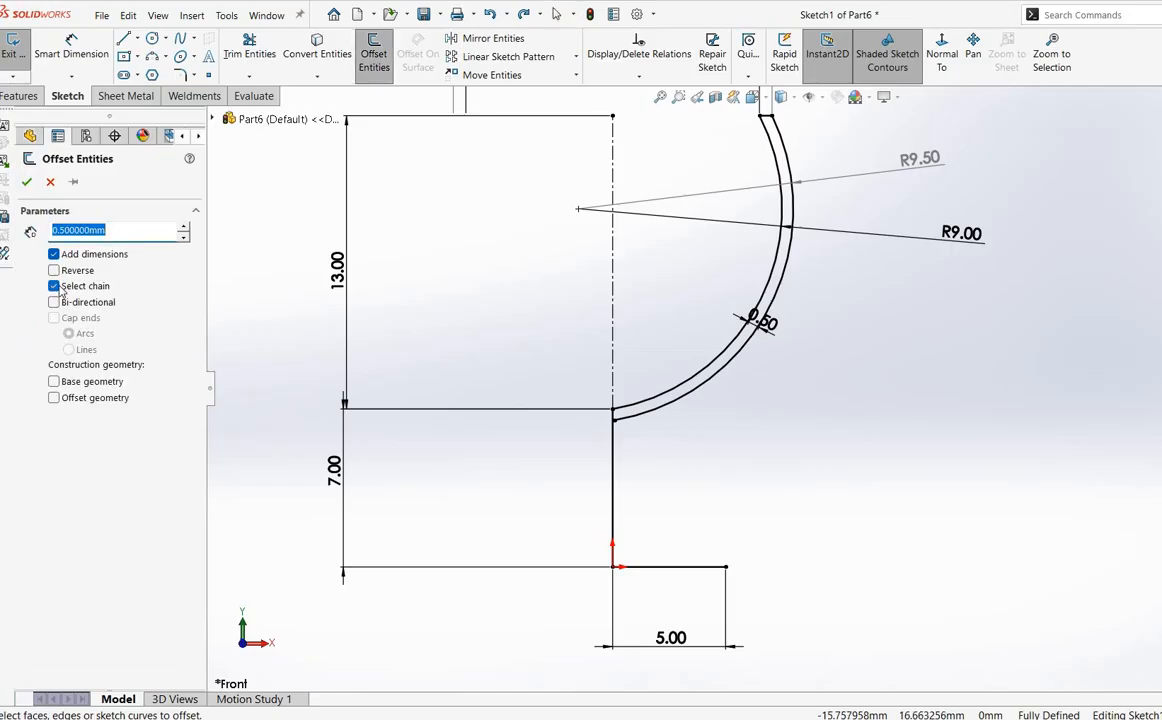
{"action": "left_click", "coordinate": [615, 470]}
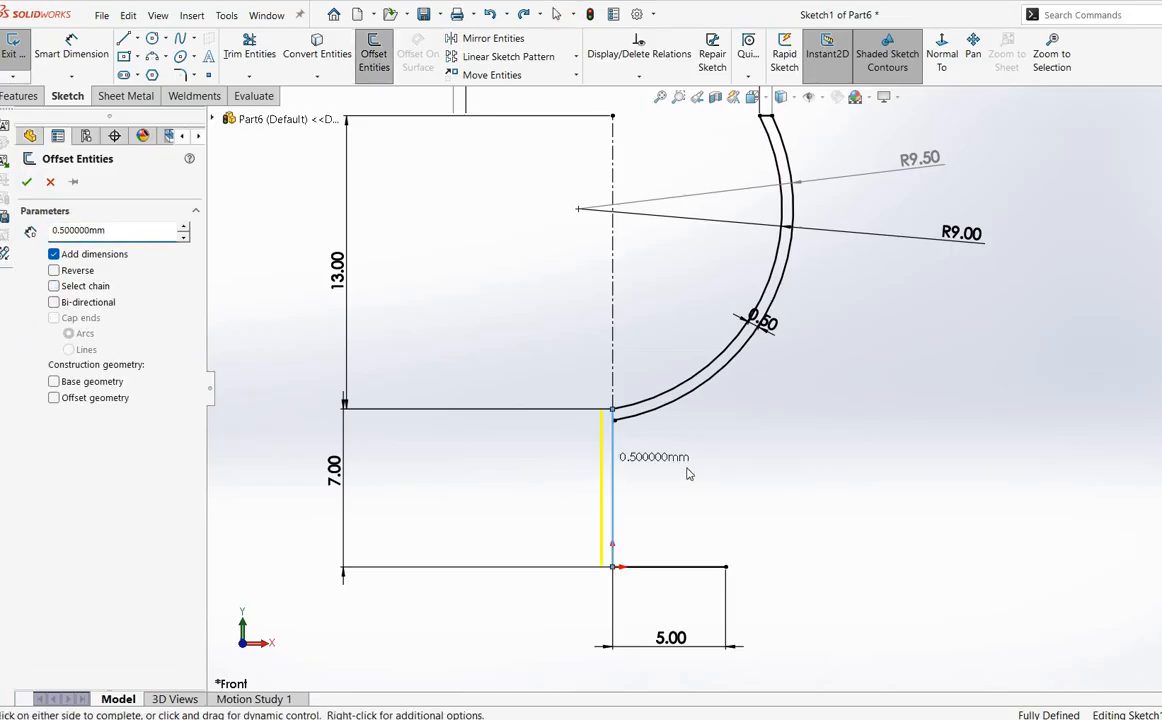
{"action": "left_click", "coordinate": [618, 462]}
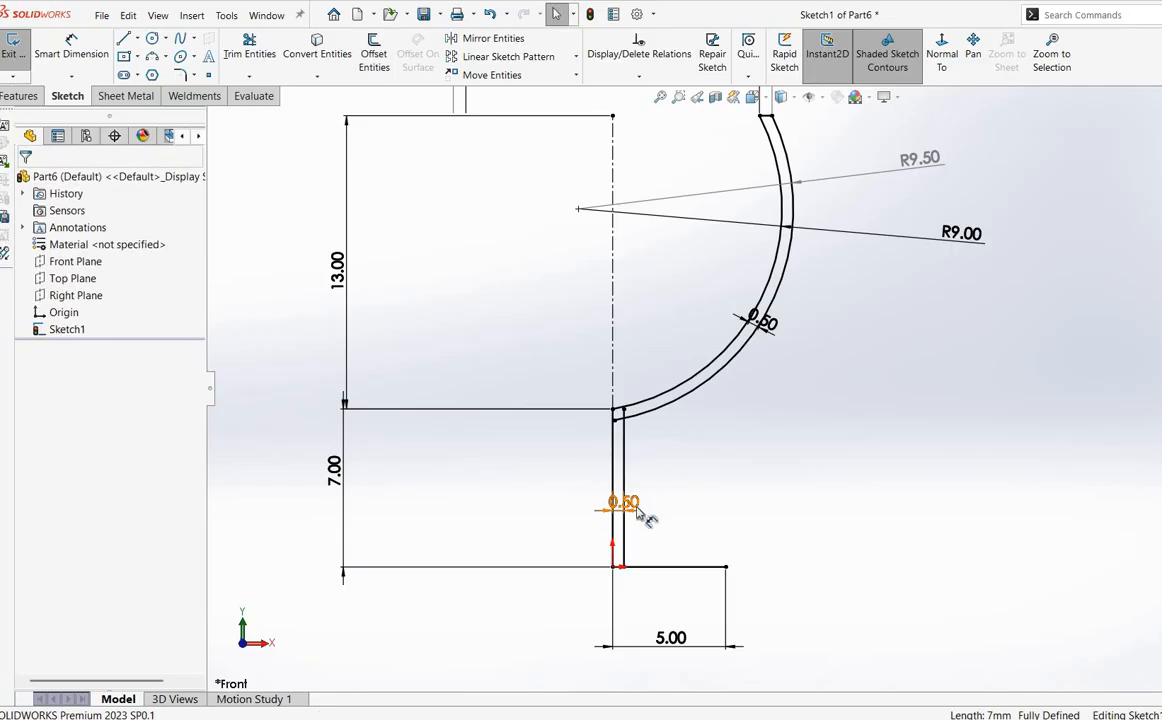
{"action": "mouse_move", "coordinate": [624, 502]}
{"action": "left_mouse_down"}
{"action": "mouse_move", "coordinate": [660, 447]}
{"action": "mouse_move", "coordinate": [623, 432]}
{"action": "left_mouse_up"}
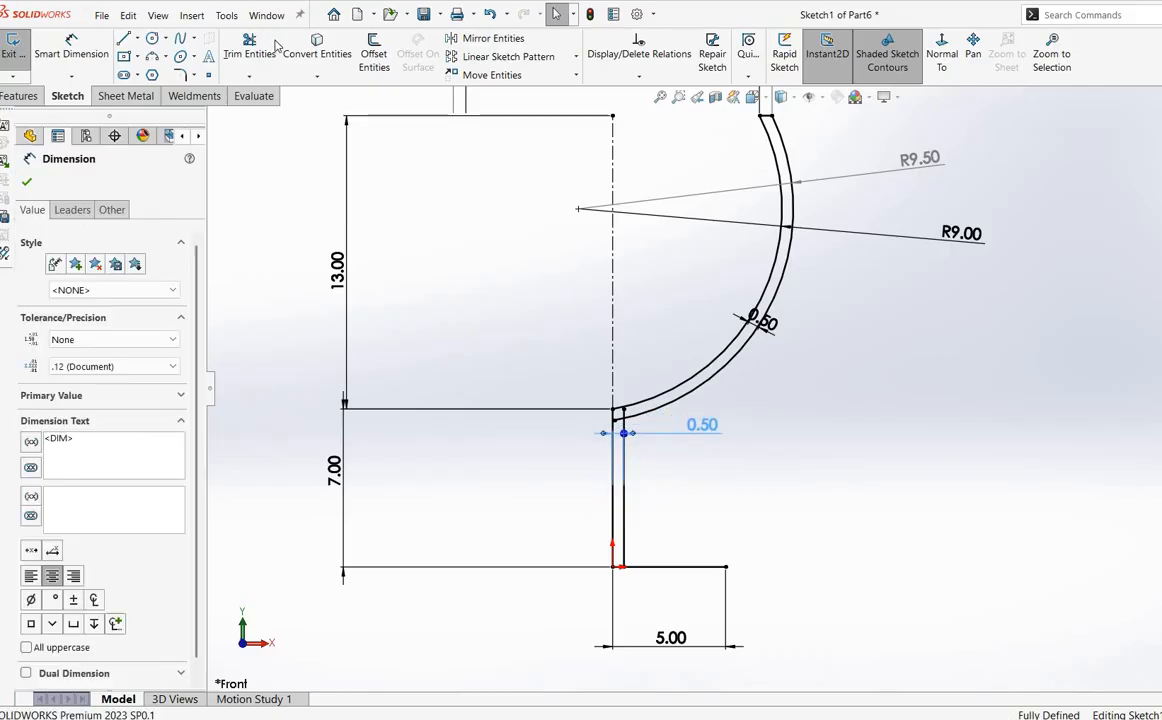
{"action": "key", "text": "Escape"}
Step: Trim the overhanging ends of the offset stem line and the outer bowl arc back to their intersection
{"action": "left_click", "coordinate": [249, 53]}
{"action": "scroll", "coordinate": [665, 524], "scroll_direction": "down", "scroll_amount": 4}
{"action": "scroll", "coordinate": [571, 307], "scroll_direction": "down", "scroll_amount": 2}
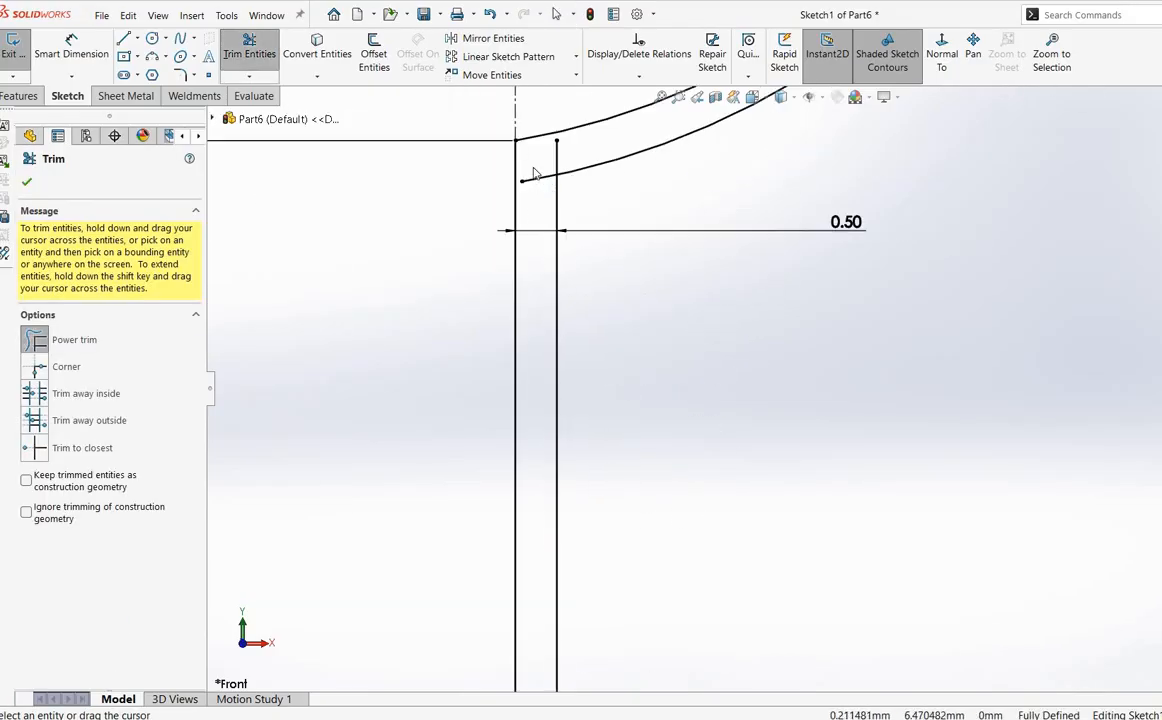
{"action": "left_click_drag", "start_coordinate": [587, 151], "coordinate": [540, 158]}
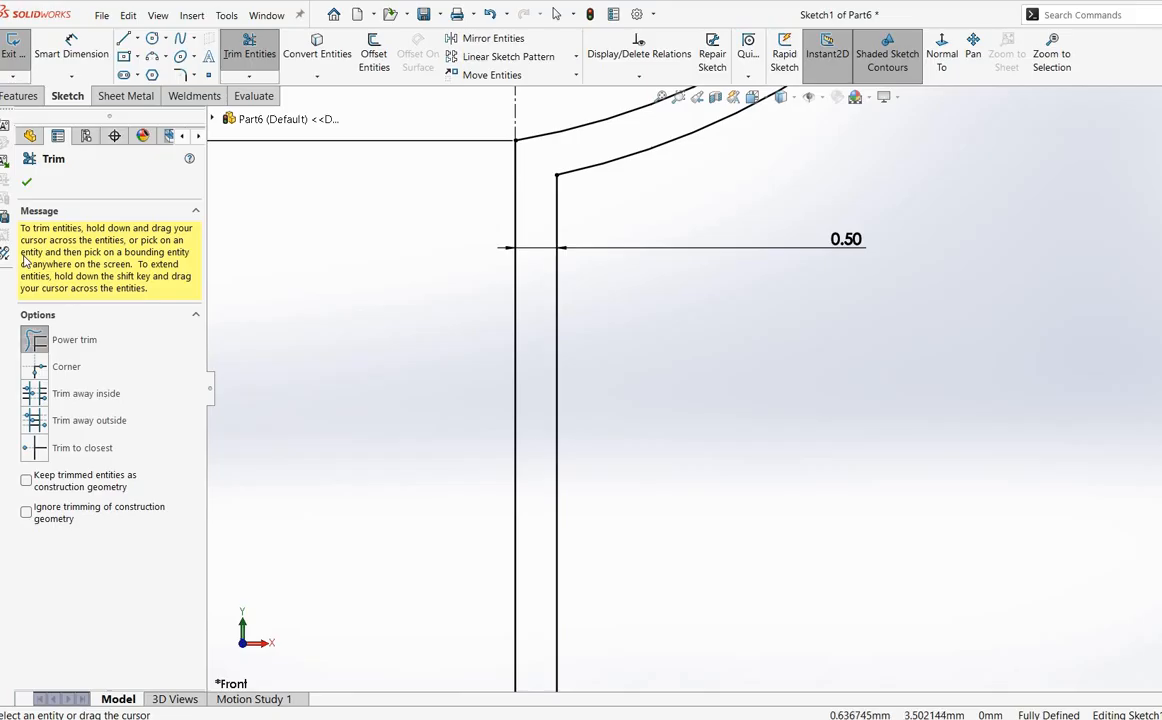
{"action": "left_click", "coordinate": [28, 182]}
Step: Delete the offset stem line, leaving the trimmed outer bowl arc in place
{"action": "scroll", "coordinate": [711, 436], "scroll_direction": "up", "scroll_amount": 2}
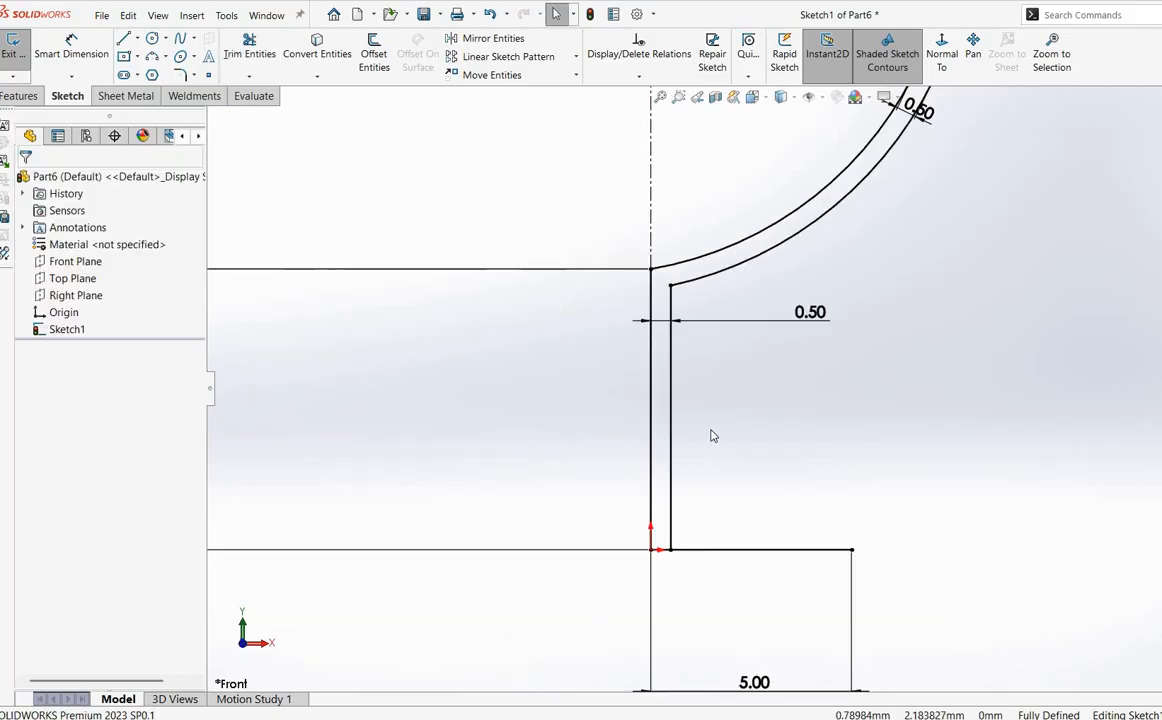
{"action": "scroll", "coordinate": [701, 530], "scroll_direction": "down", "scroll_amount": 1}
{"action": "left_click", "coordinate": [661, 470]}
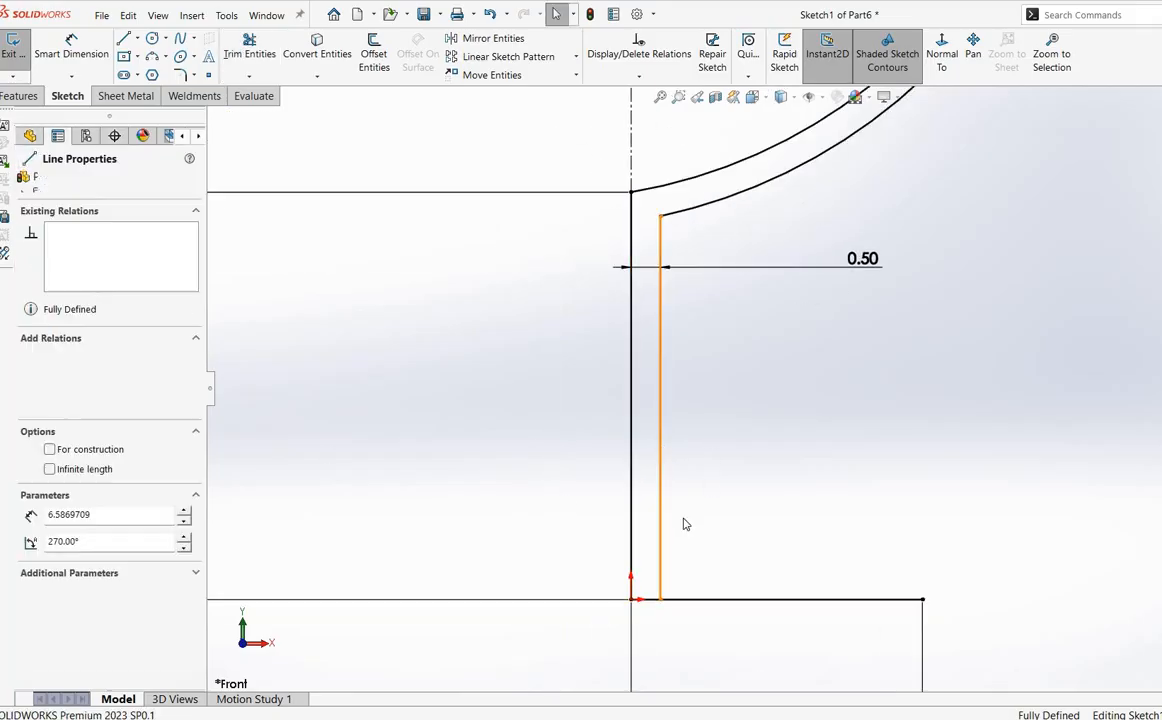
{"action": "key", "text": "Delete"}
Step: Draw a 3-point arc of about 5.07 mm radius from the outer bowl arc's lower end to the base line's outer end, curving toward the stem
{"action": "scroll", "coordinate": [705, 324], "scroll_direction": "up", "scroll_amount": 2}
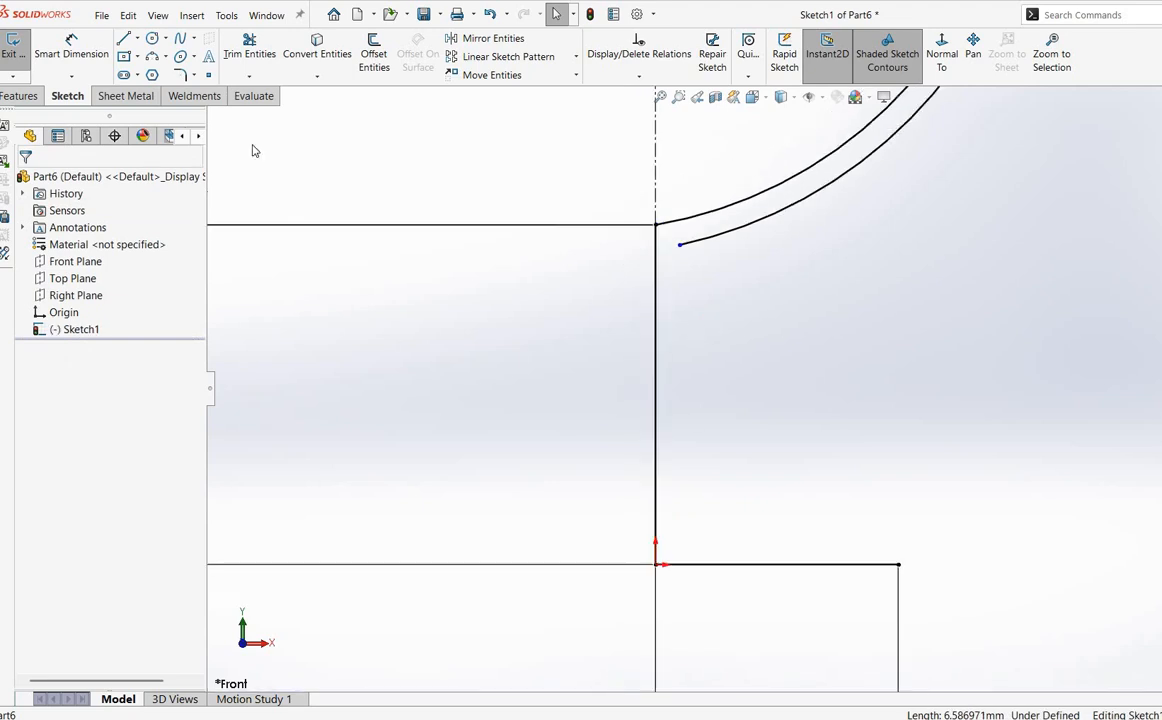
{"action": "left_click", "coordinate": [165, 60]}
{"action": "left_click", "coordinate": [170, 108]}
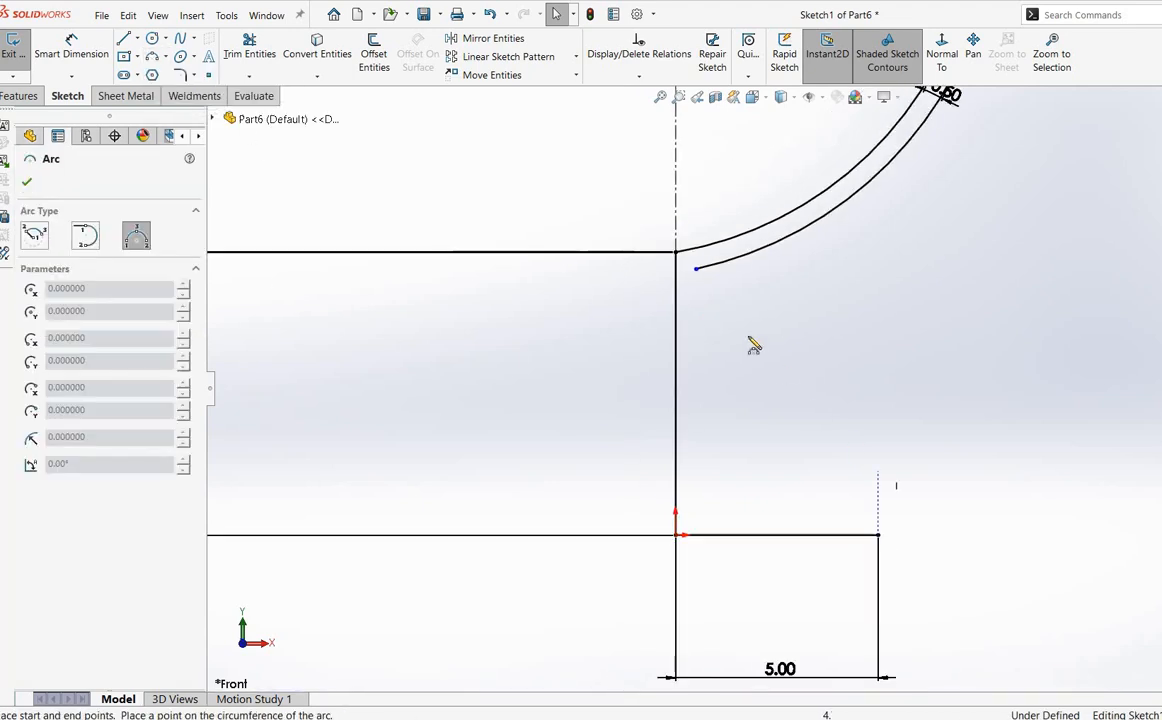
{"action": "left_click", "coordinate": [697, 270]}
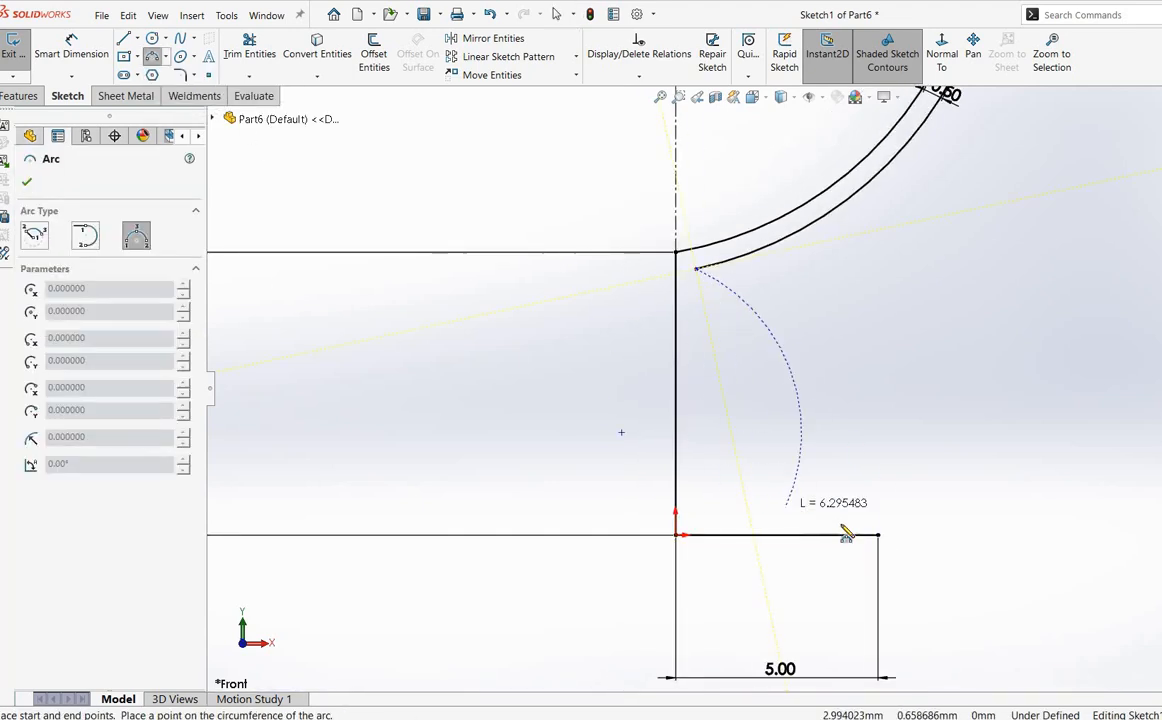
{"action": "left_click", "coordinate": [879, 536]}
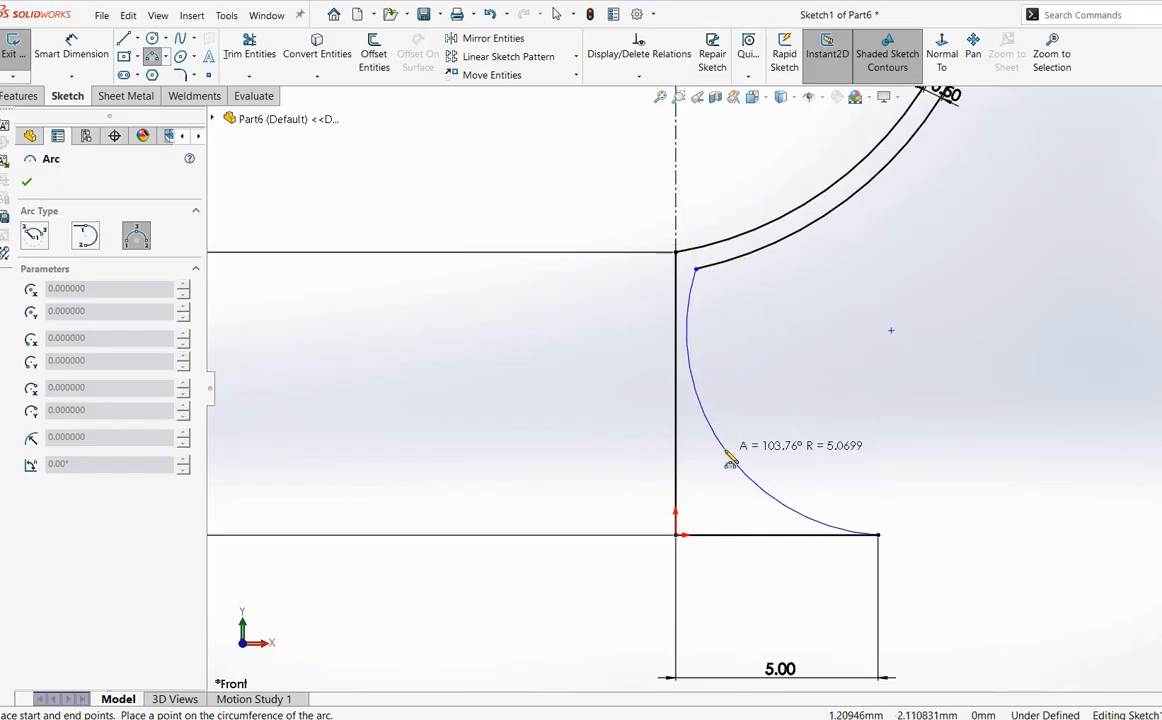
{"action": "left_click", "coordinate": [730, 458]}
{"action": "right_click", "coordinate": [727, 400]}
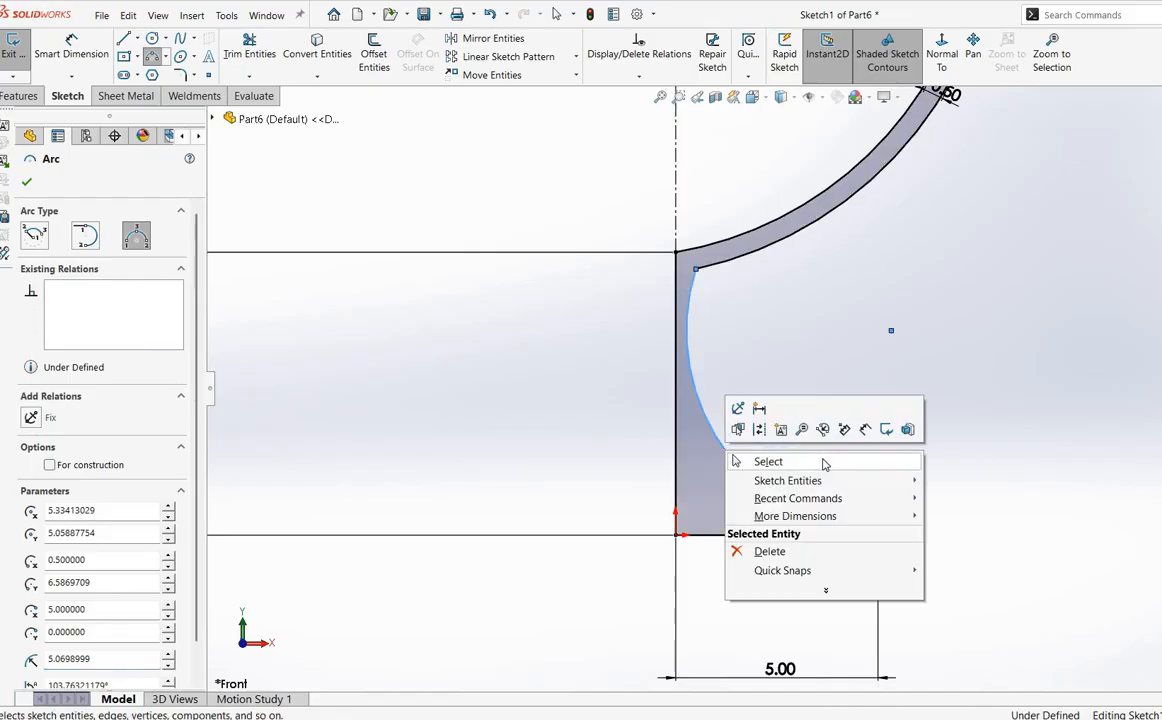
{"action": "left_click", "coordinate": [825, 462]}
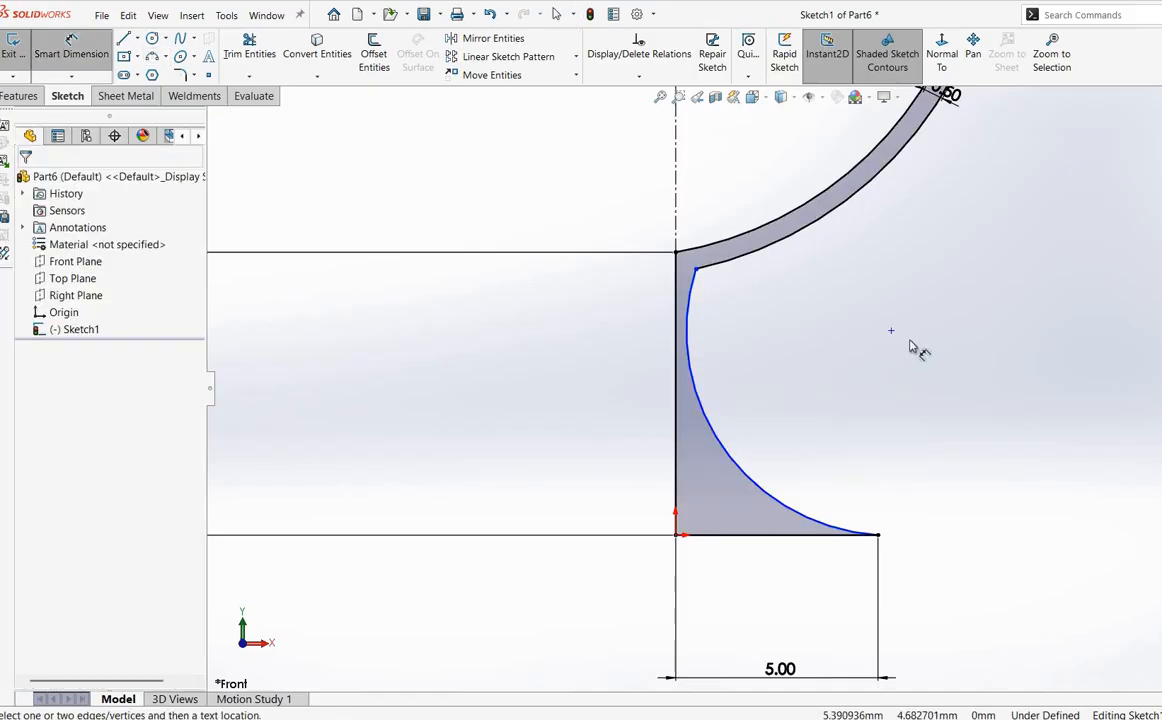
Step: Dimension the stem flare arc's radius to 5.34 mm, checking the reference drawing for the value
{"action": "left_click", "coordinate": [726, 446]}
{"action": "left_click", "coordinate": [815, 382]}
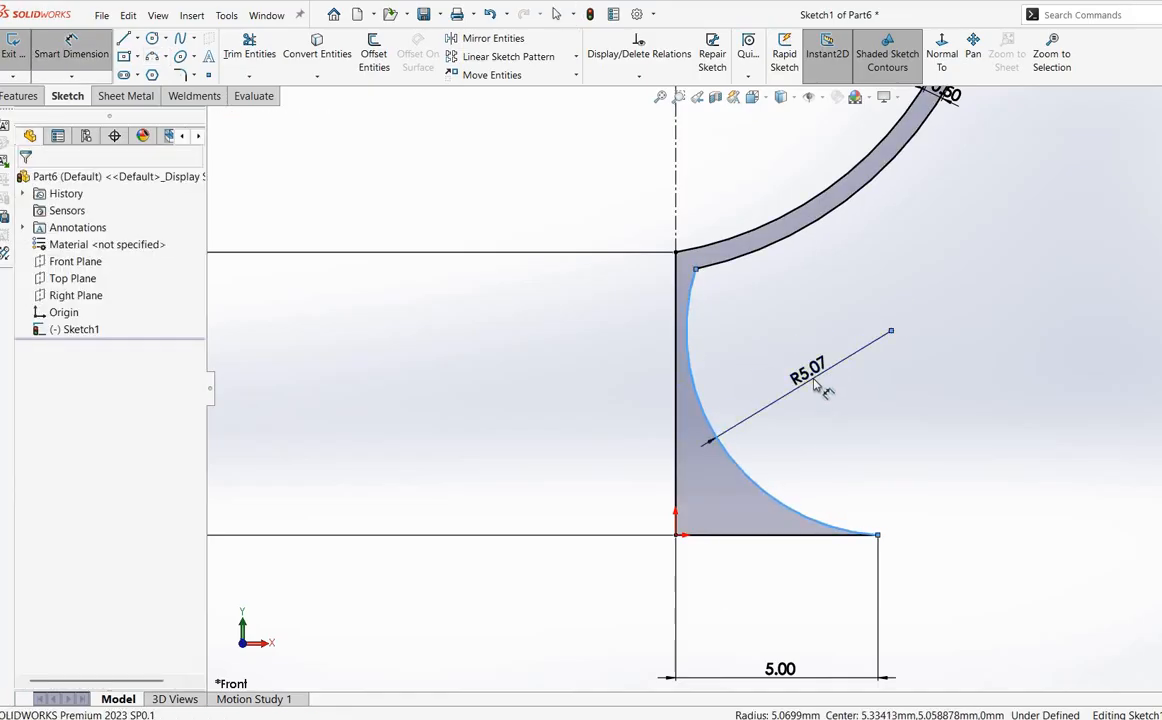
{"action": "key", "text": "alt+Tab"}
{"action": "key", "text": "alt+Tab"}
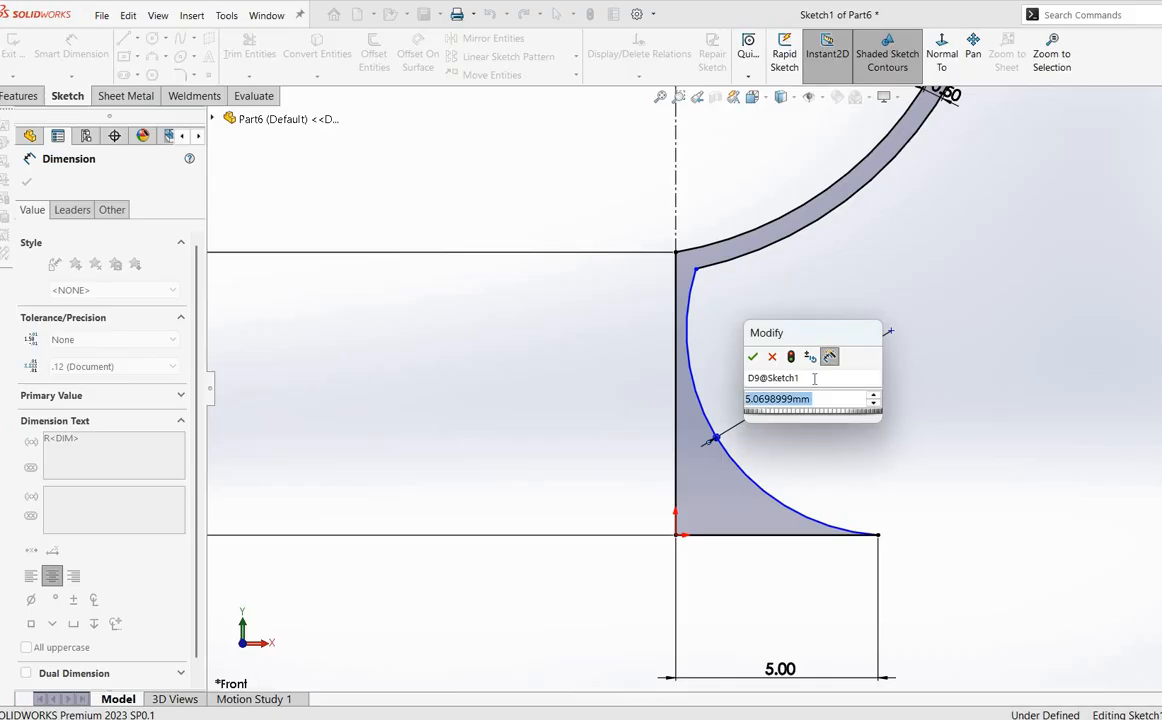
{"action": "type", "text": "5.34"}
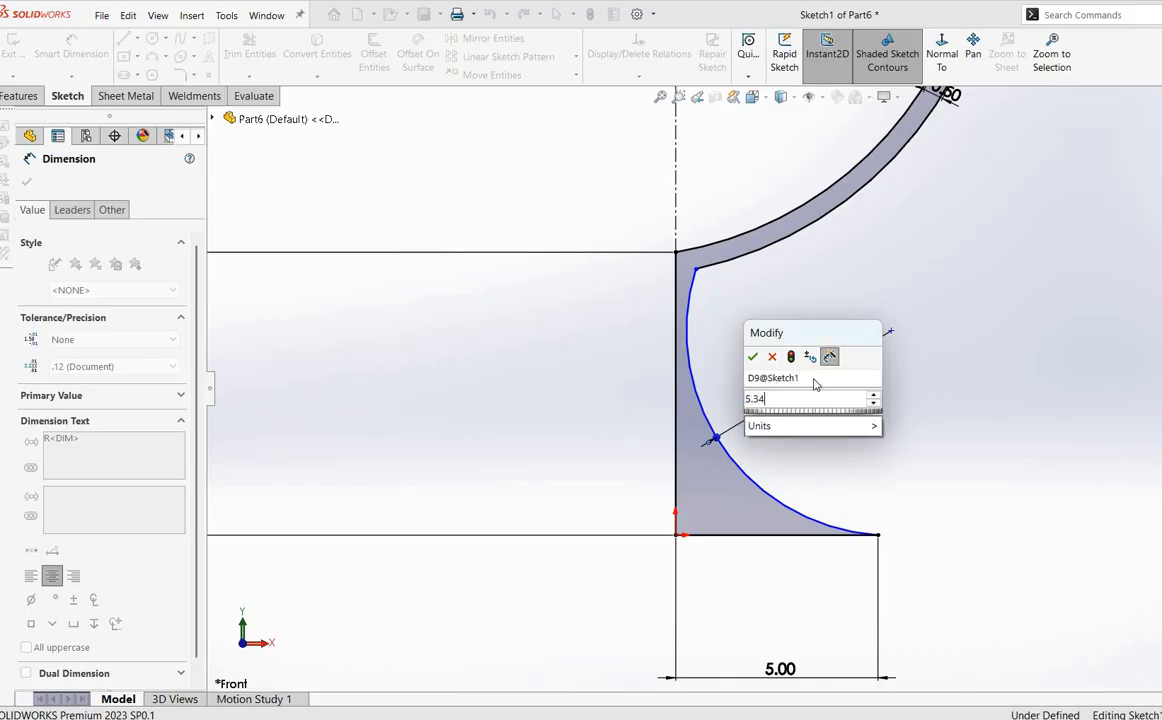
{"action": "key", "text": "Return"}
{"action": "left_click", "coordinate": [539, 384]}
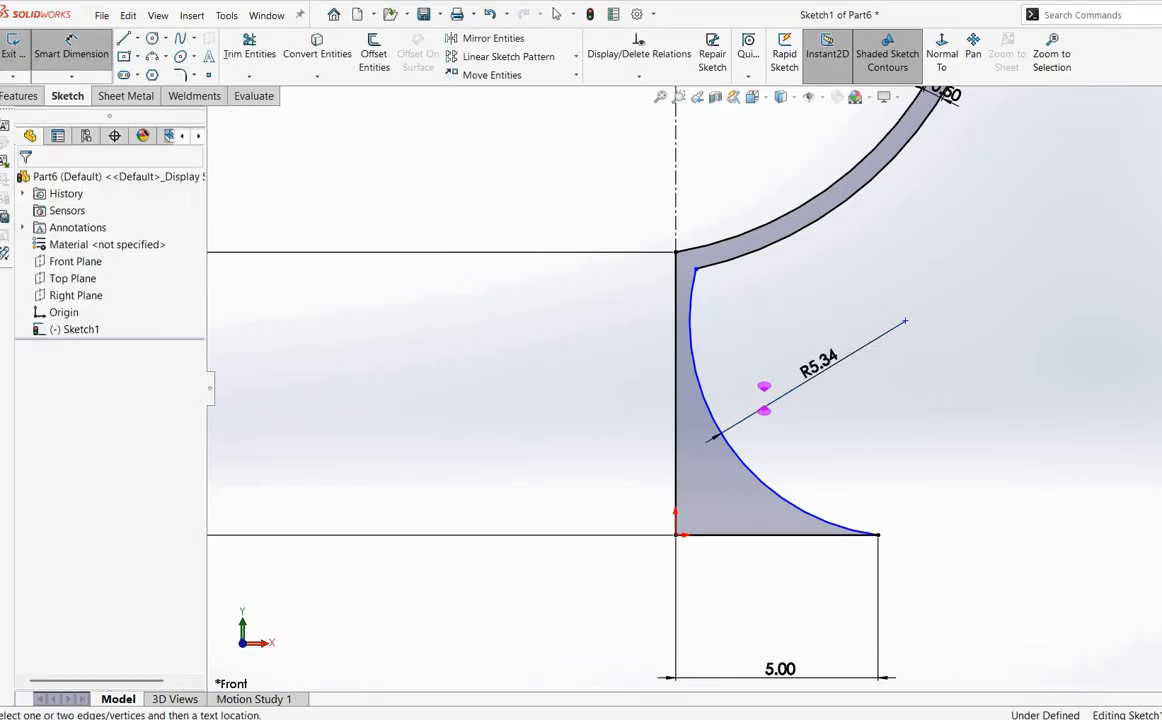
{"action": "key", "text": "Escape"}
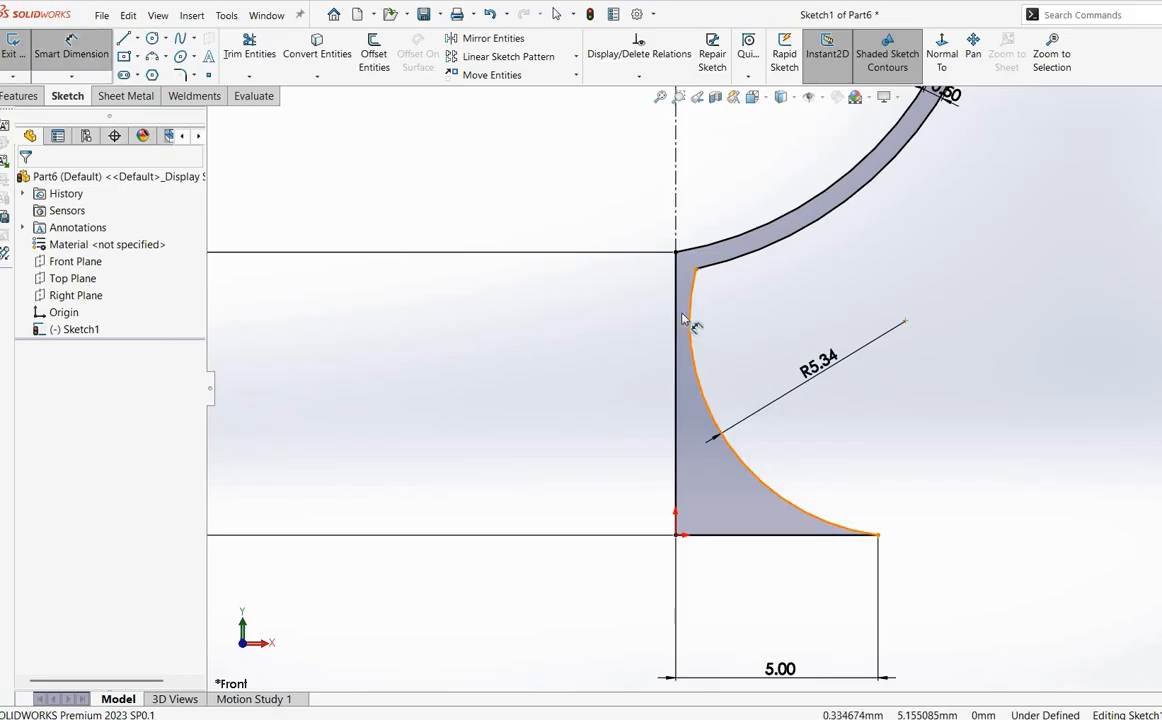
Step: Try to dimension the stem thickness between the vertical stem line and the outer bowl arc, and delete the dimension
{"action": "left_click", "coordinate": [678, 300]}
{"action": "left_click", "coordinate": [702, 271]}
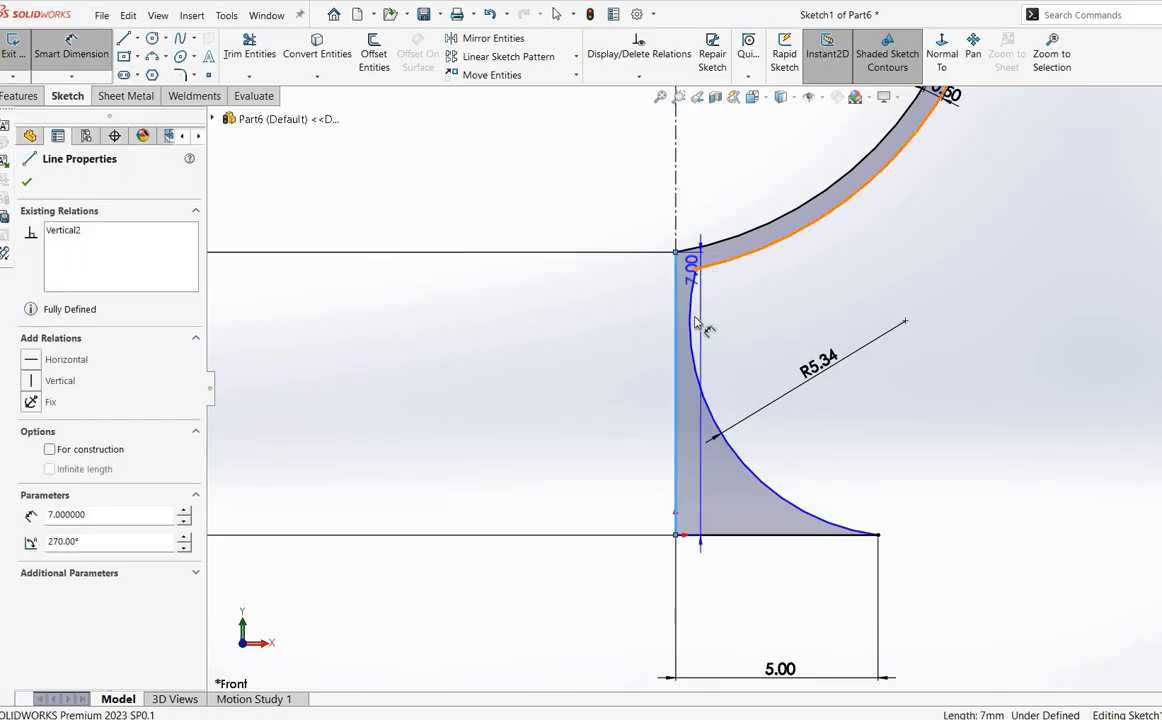
{"action": "left_click", "coordinate": [750, 323]}
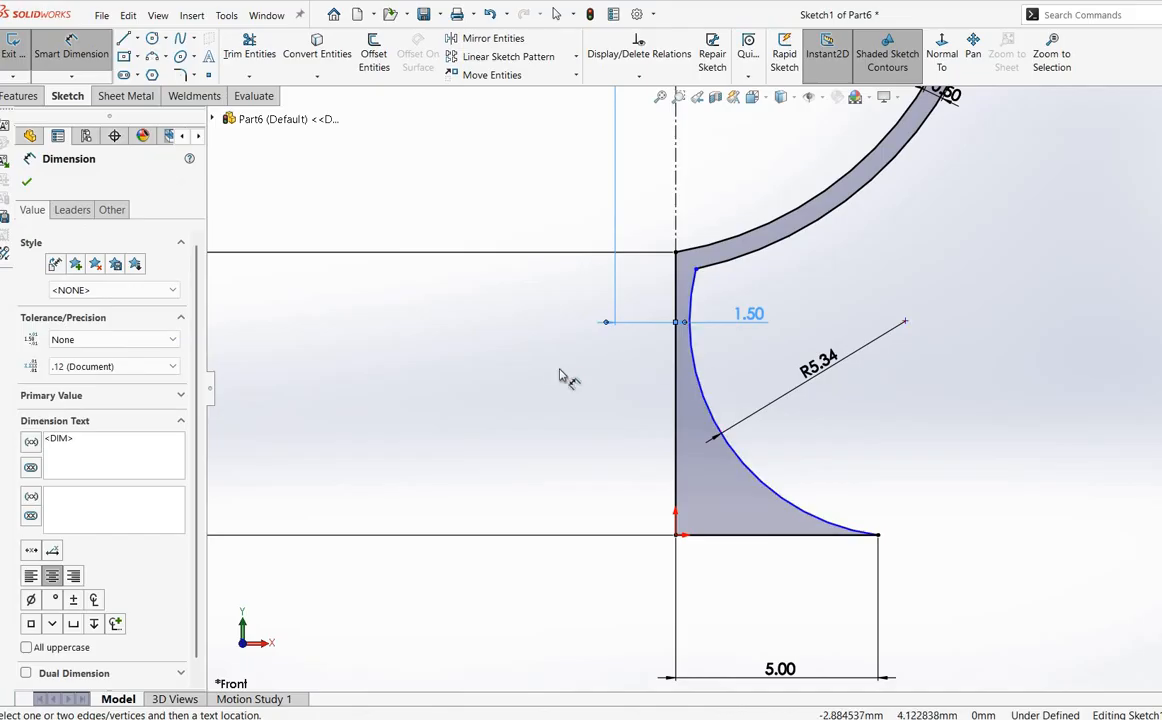
{"action": "scroll", "coordinate": [777, 387], "scroll_direction": "up", "scroll_amount": 4}
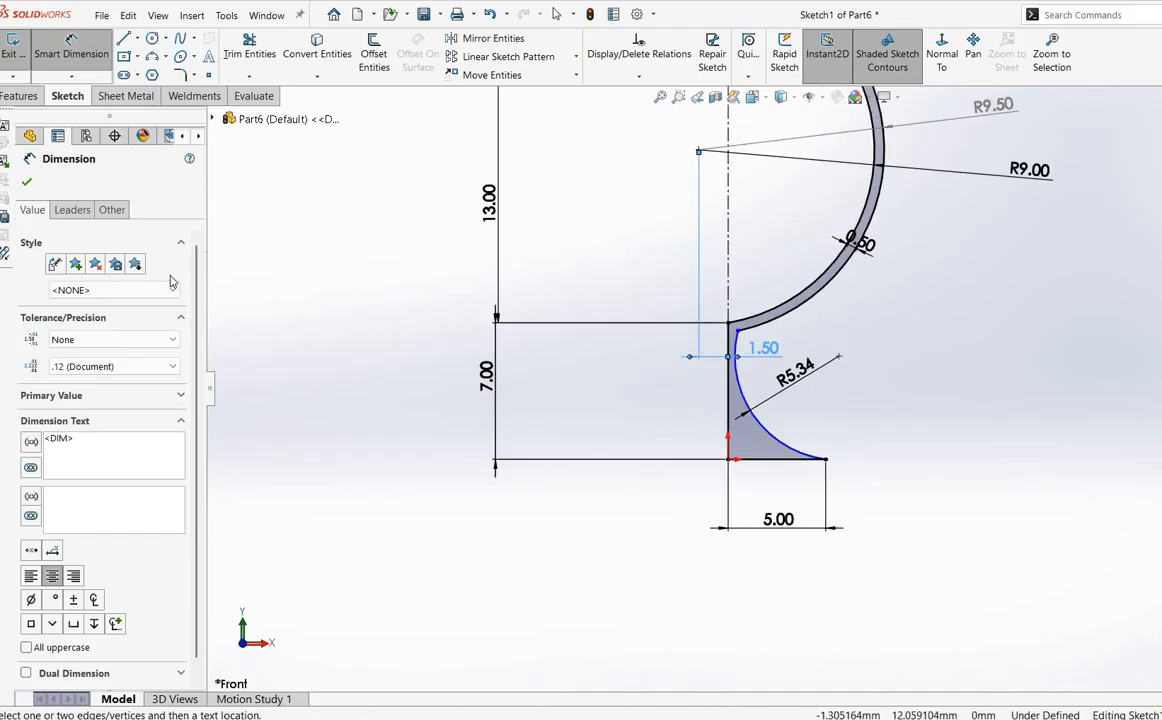
{"action": "left_click", "coordinate": [29, 181]}
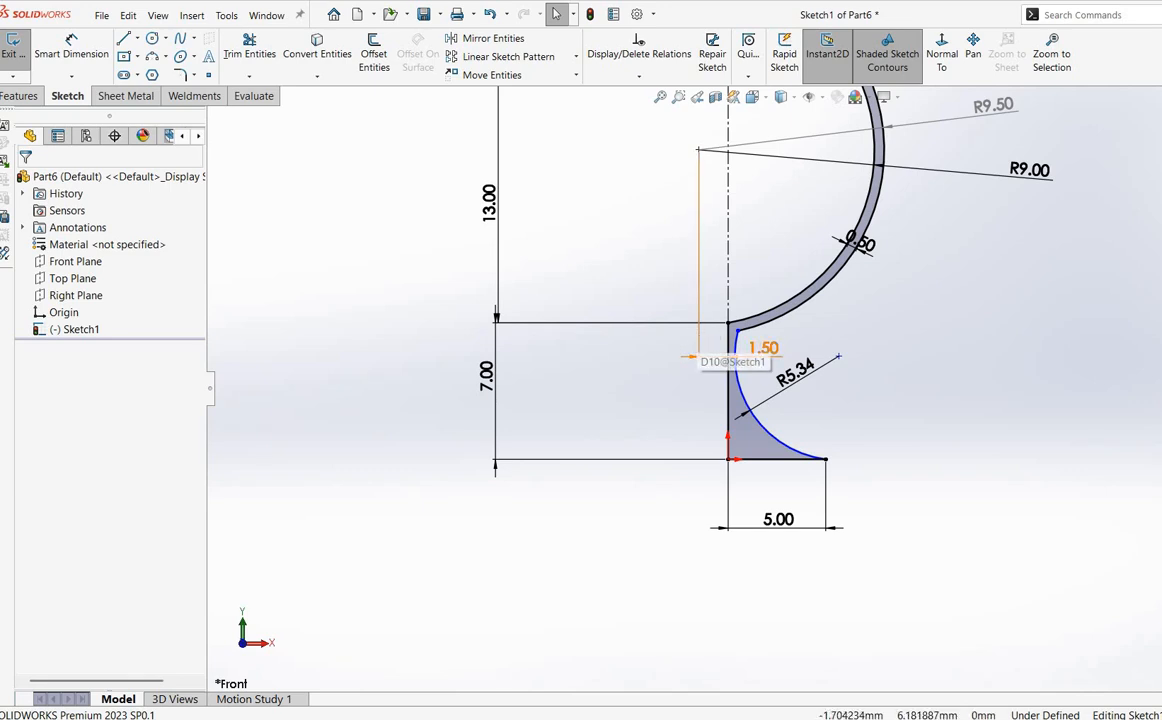
{"action": "key", "text": "Delete"}
Step: Dimension the horizontal distance from the flare arc's upper endpoint to the vertical stem line at 0.5 mm
{"action": "scroll", "coordinate": [756, 362], "scroll_direction": "down", "scroll_amount": 6}
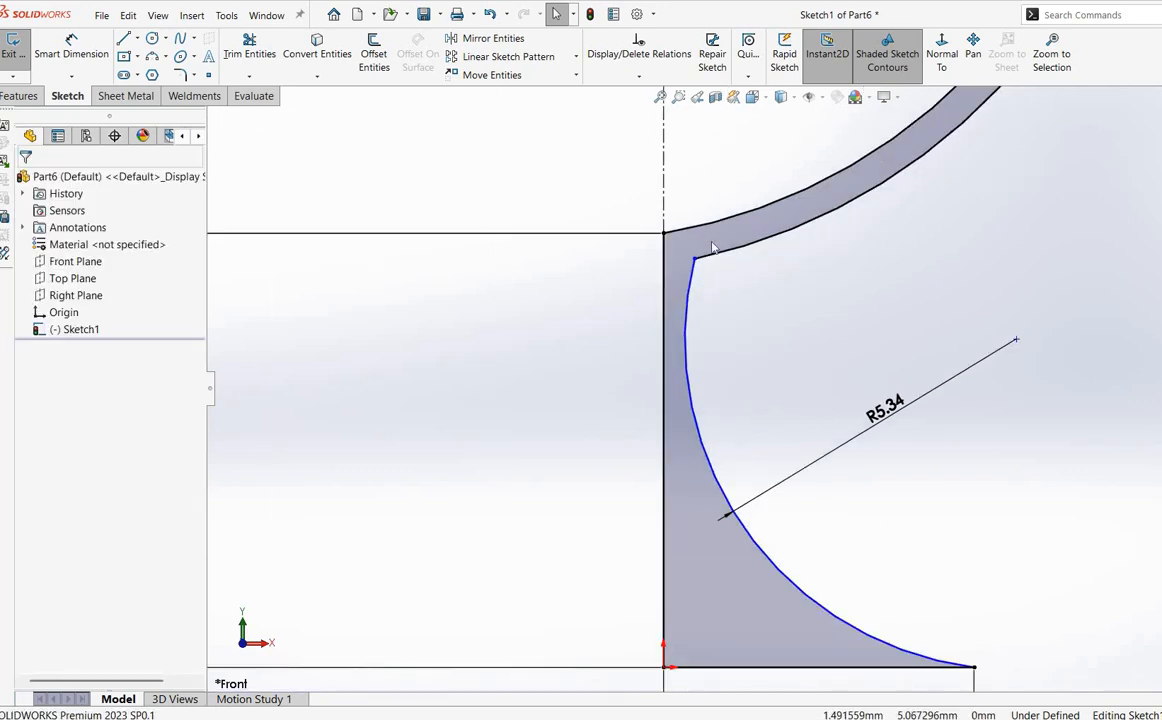
{"action": "left_click", "coordinate": [71, 50]}
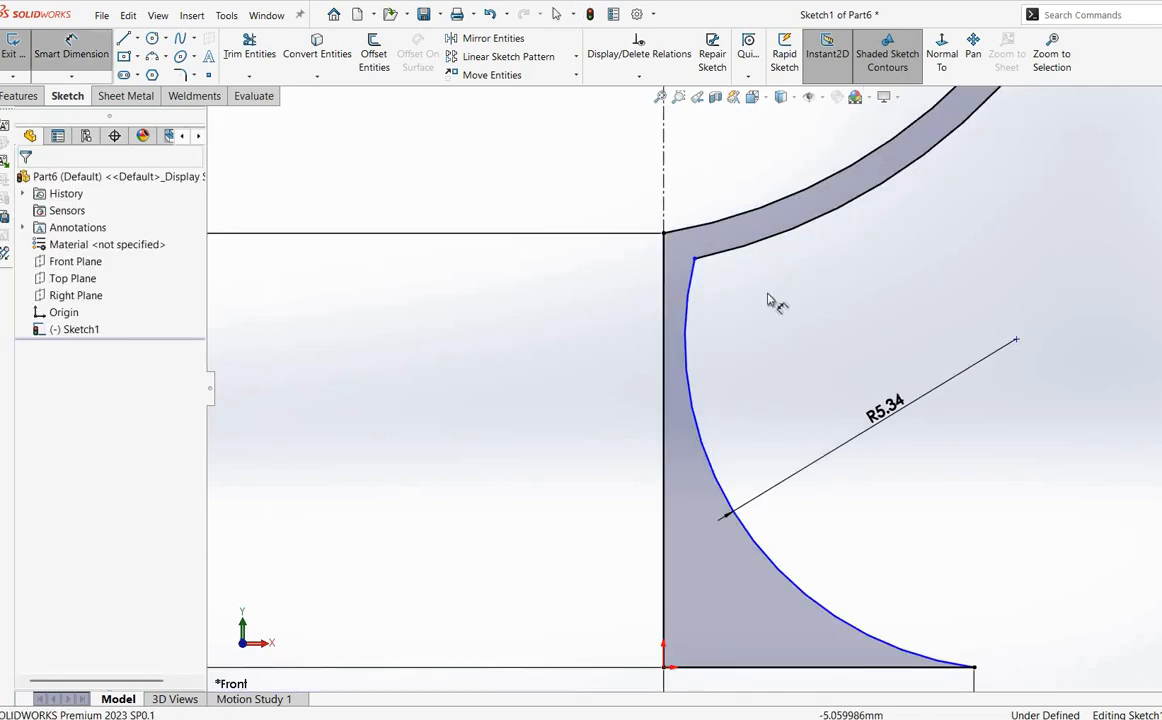
{"action": "left_click", "coordinate": [693, 260]}
{"action": "left_click", "coordinate": [664, 256]}
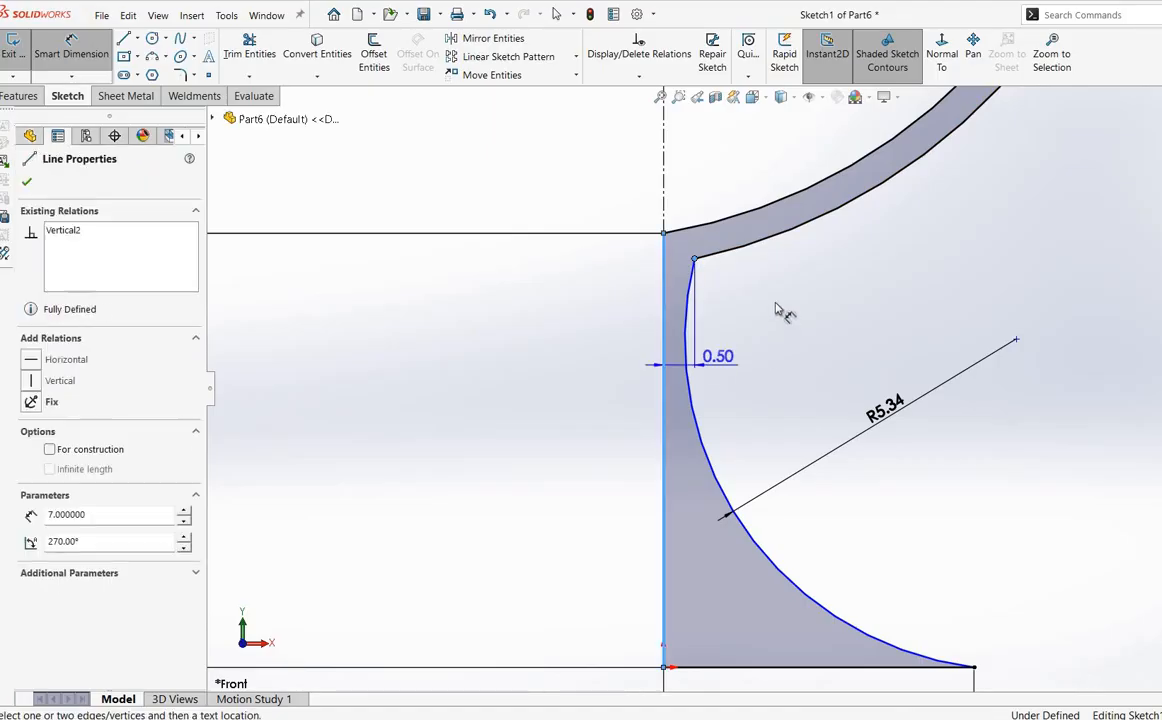
{"action": "left_click", "coordinate": [798, 300]}
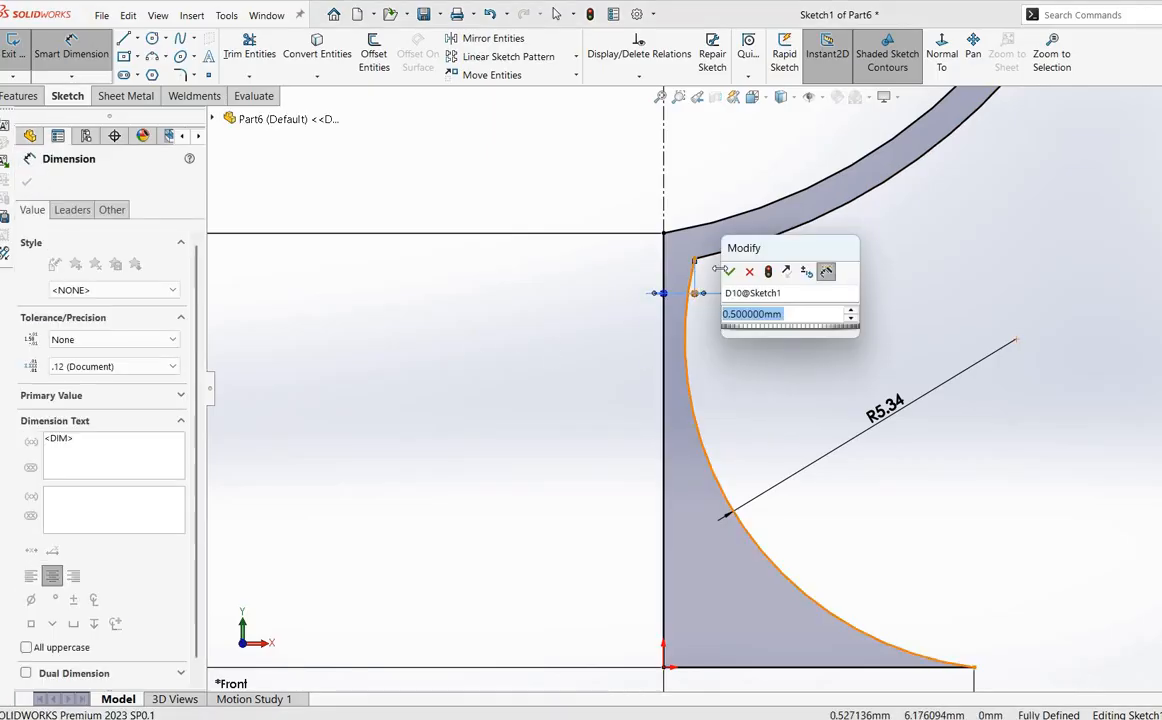
{"action": "key", "text": "Return"}
Step: Move the bowl wall's 0.50 thickness dimension outside the profile so its text is clear of the wall
{"action": "key", "text": "f"}
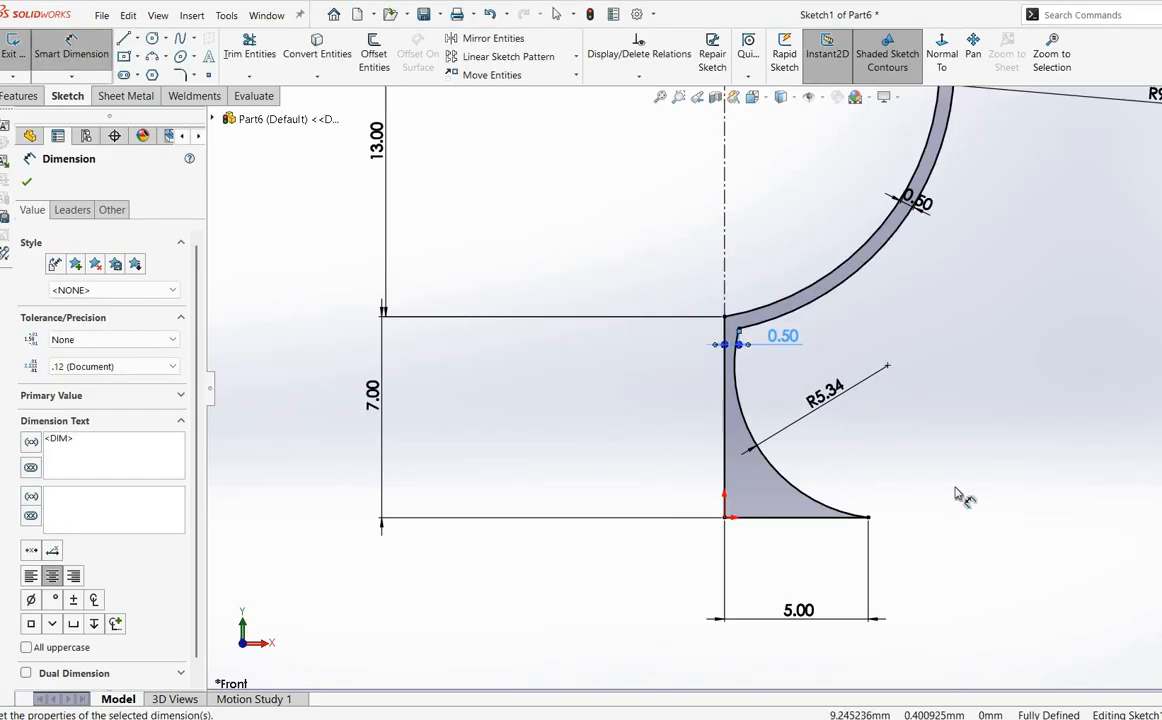
{"action": "scroll", "coordinate": [870, 384], "scroll_direction": "down", "scroll_amount": 1}
{"action": "left_click", "coordinate": [812, 393]}
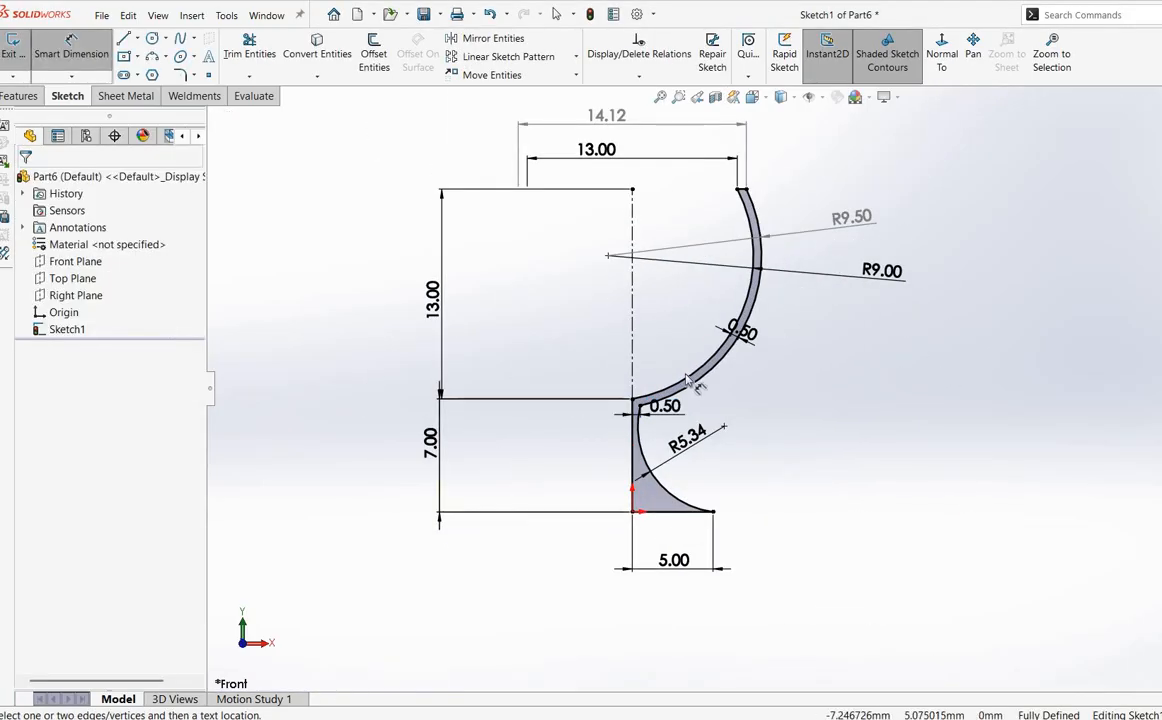
{"action": "left_click_drag", "start_coordinate": [749, 343], "coordinate": [776, 364]}
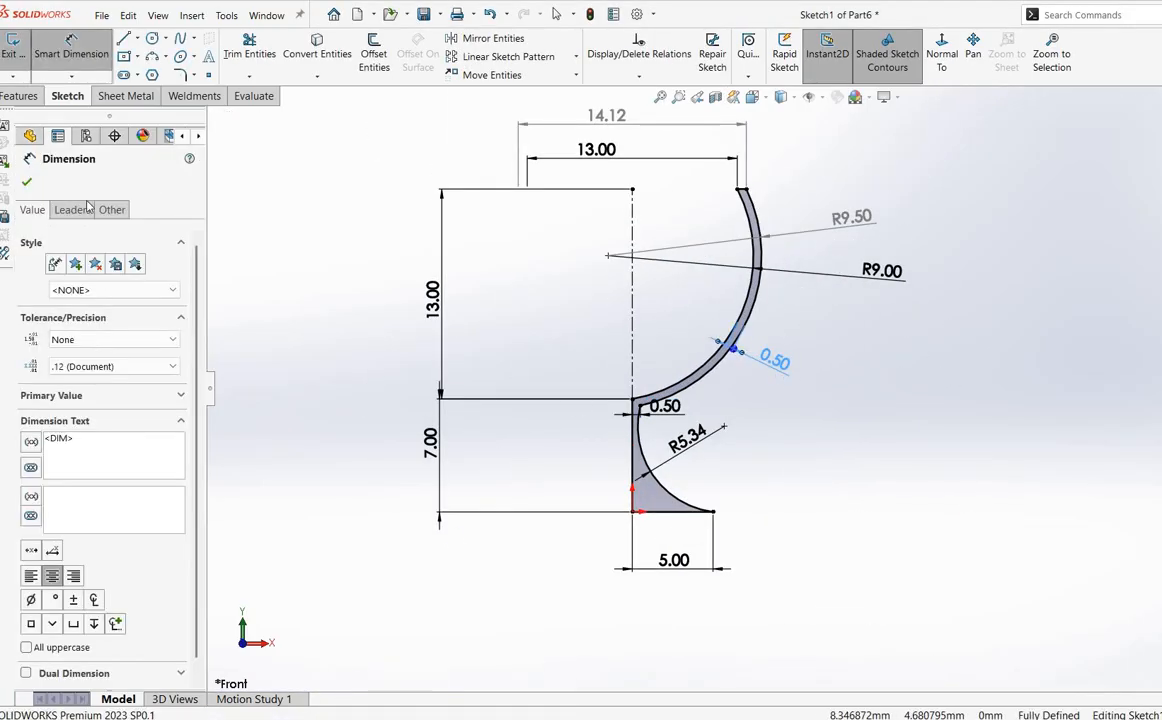
{"action": "left_click", "coordinate": [767, 435]}
Step: Revolve the closed goblet profile 360° about the vertical centerline with a blind Revolved Boss/Base
{"action": "left_click", "coordinate": [22, 97]}
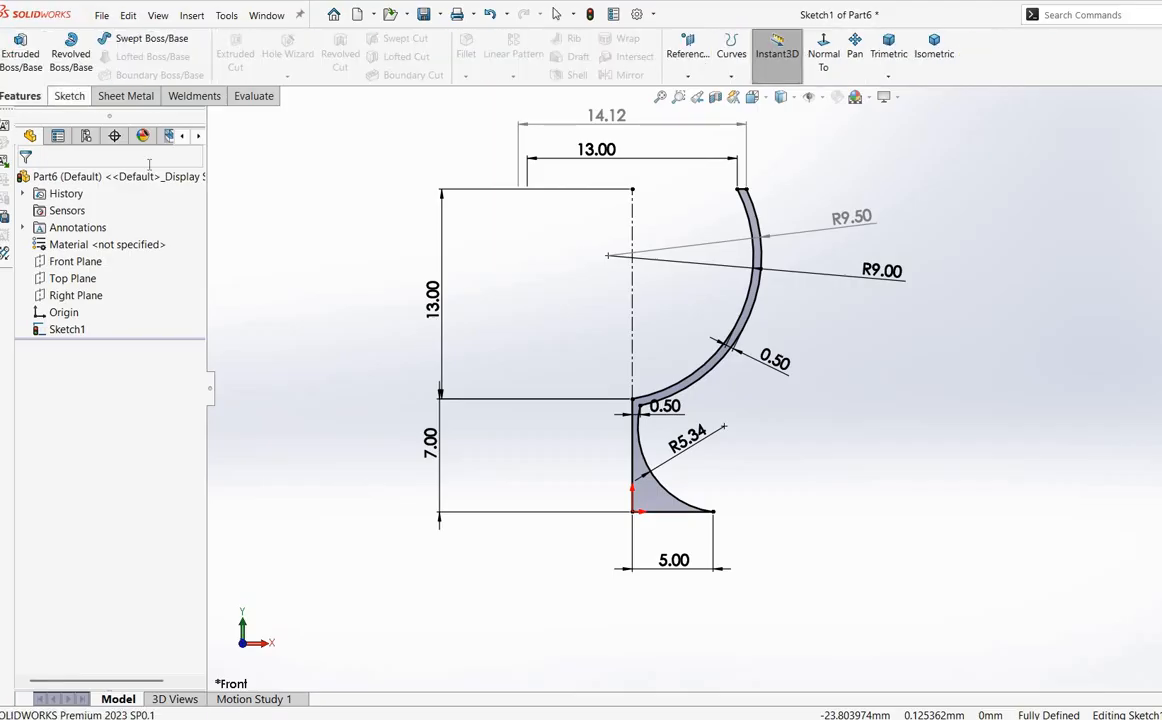
{"action": "left_click", "coordinate": [68, 63]}
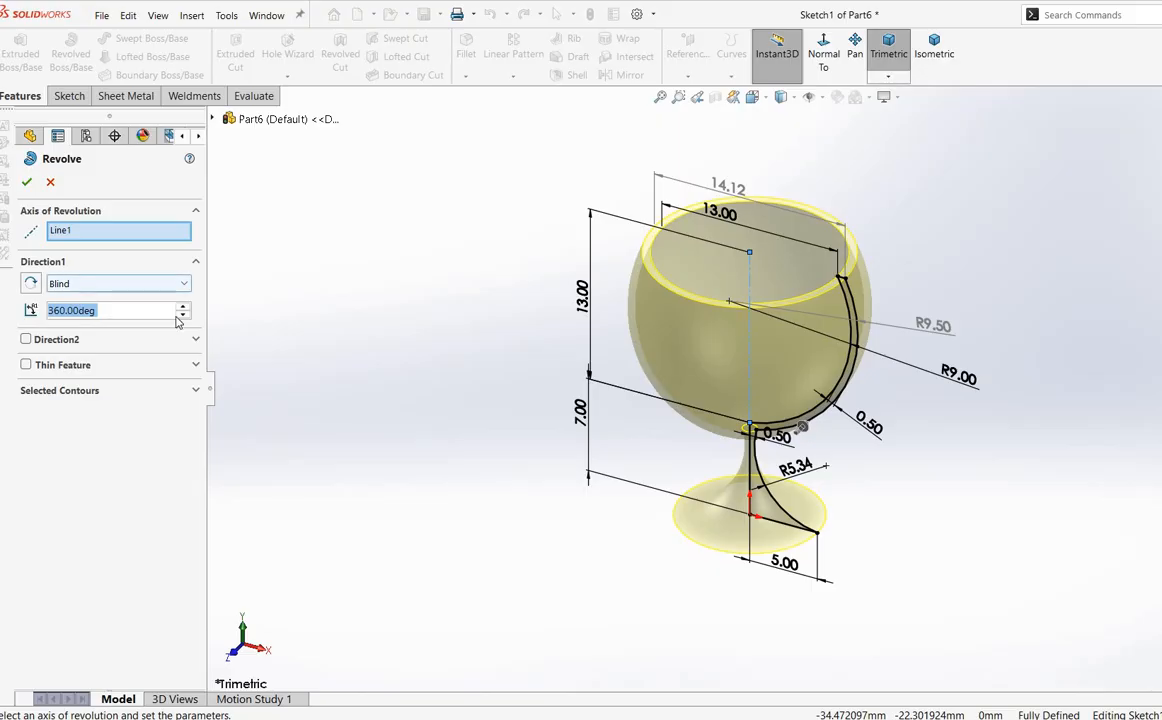
{"action": "left_click", "coordinate": [27, 182]}
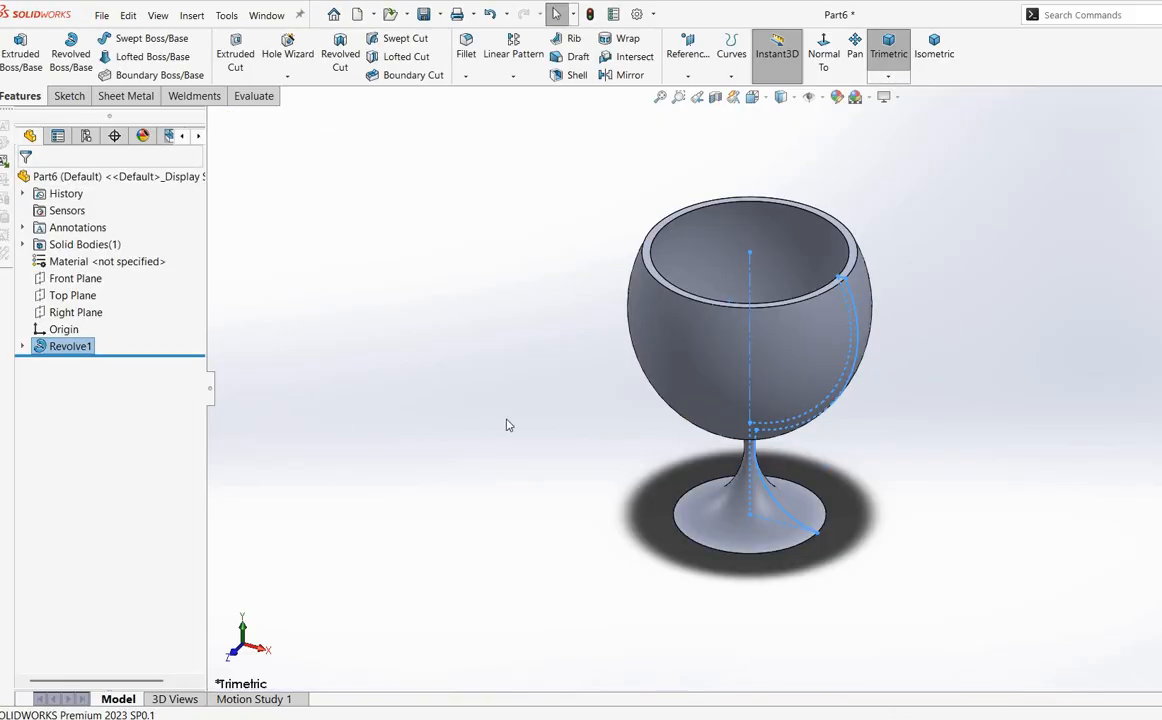
Step: Apply a black-and-white checkered appearance to the whole goblet part
{"action": "middle_click_drag", "start_coordinate": [863, 401], "coordinate": [714, 328]}
{"action": "scroll", "coordinate": [718, 331], "scroll_direction": "down", "scroll_amount": 4}
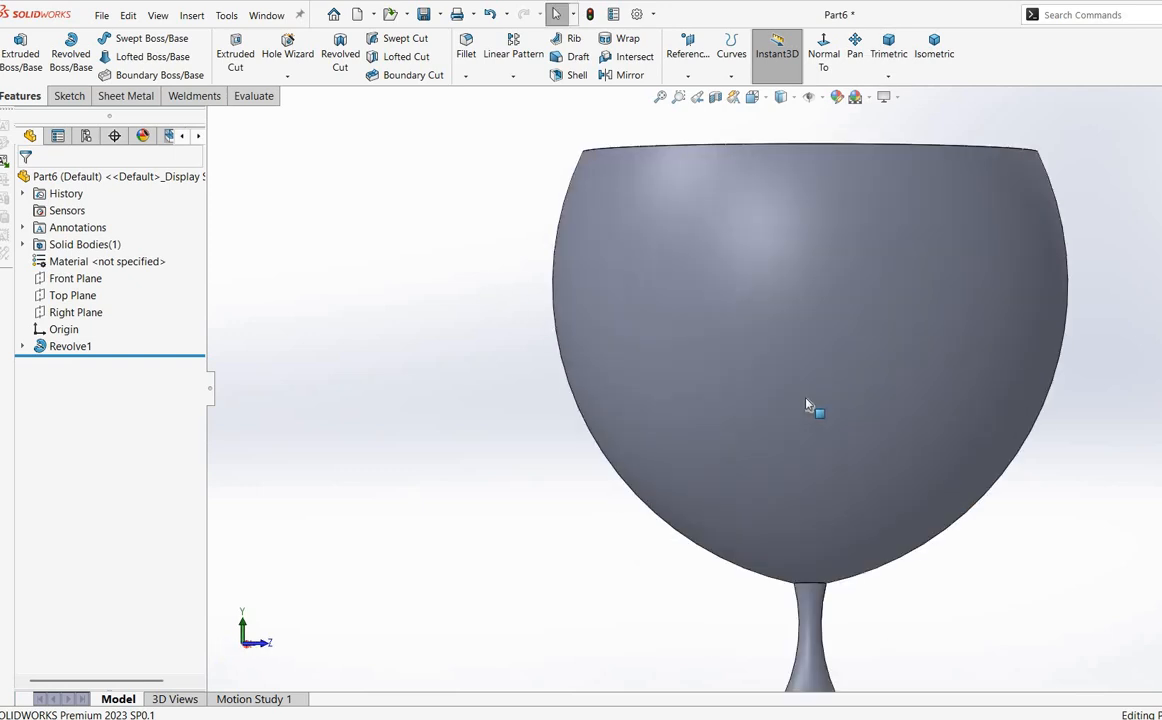
{"action": "scroll", "coordinate": [809, 405], "scroll_direction": "up", "scroll_amount": 4}
{"action": "middle_click_drag", "start_coordinate": [809, 405], "coordinate": [930, 345]}
{"action": "scroll", "coordinate": [930, 345], "scroll_direction": "up", "scroll_amount": 2}
{"action": "scroll", "coordinate": [930, 345], "scroll_direction": "down", "scroll_amount": 1}
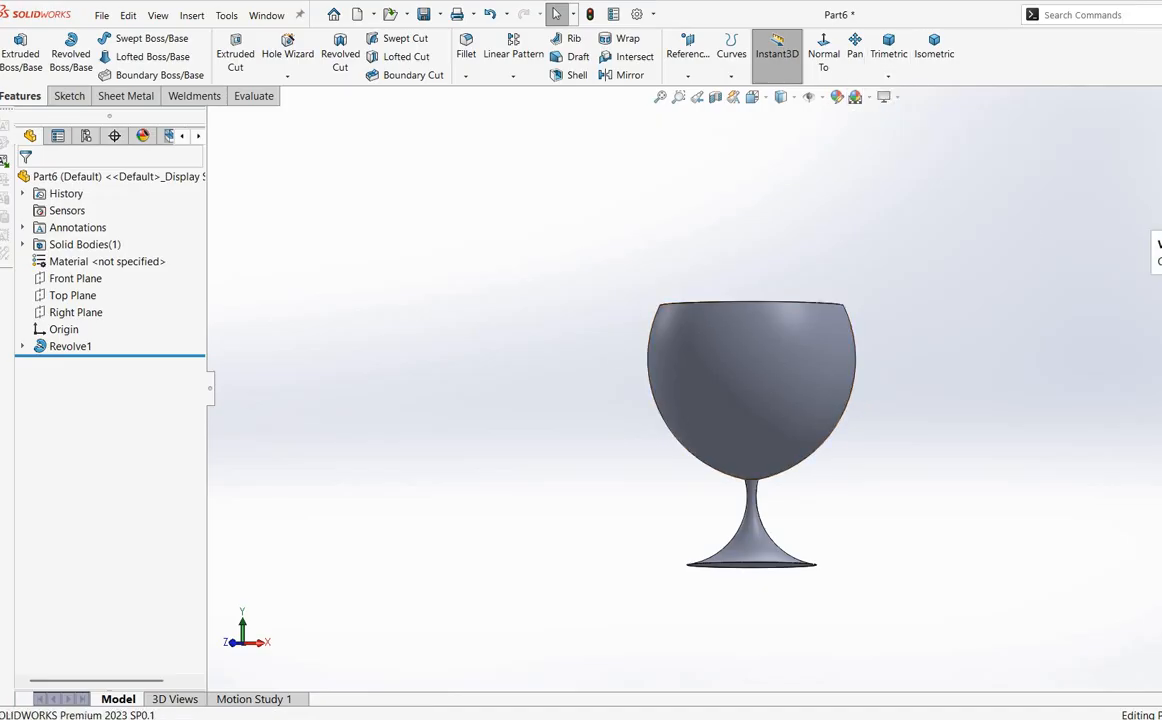
{"action": "left_click", "coordinate": [1053, 261]}
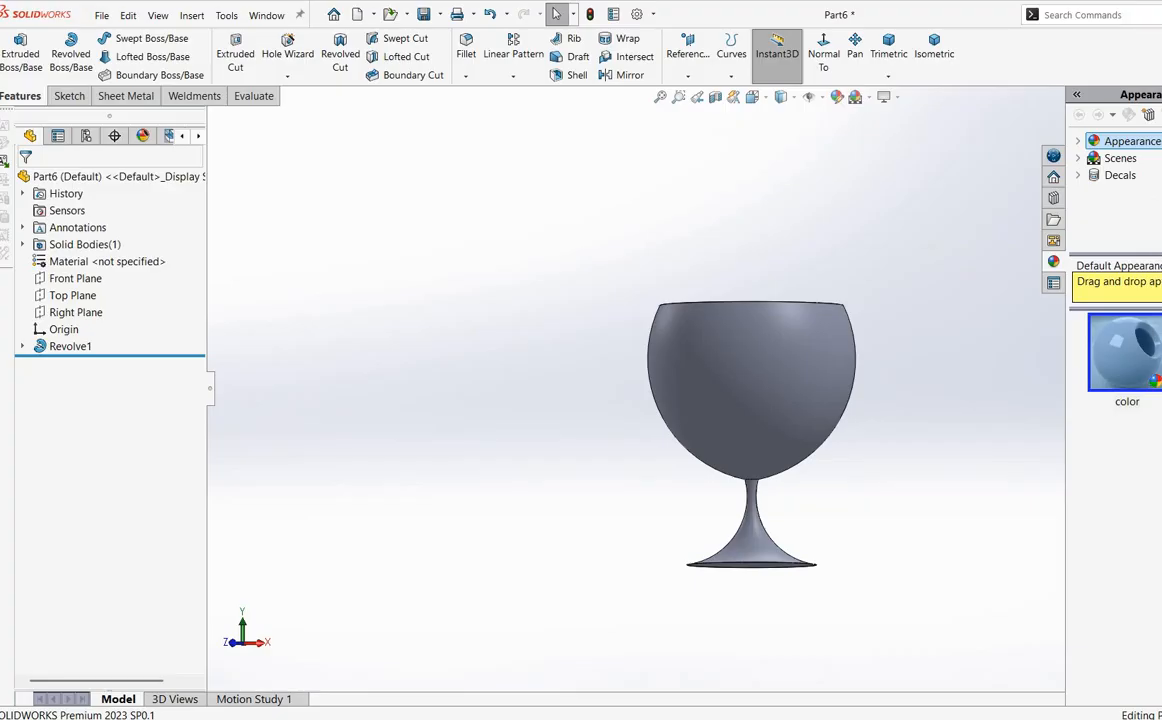
{"action": "left_click_drag", "start_coordinate": [1125, 352], "coordinate": [782, 395]}
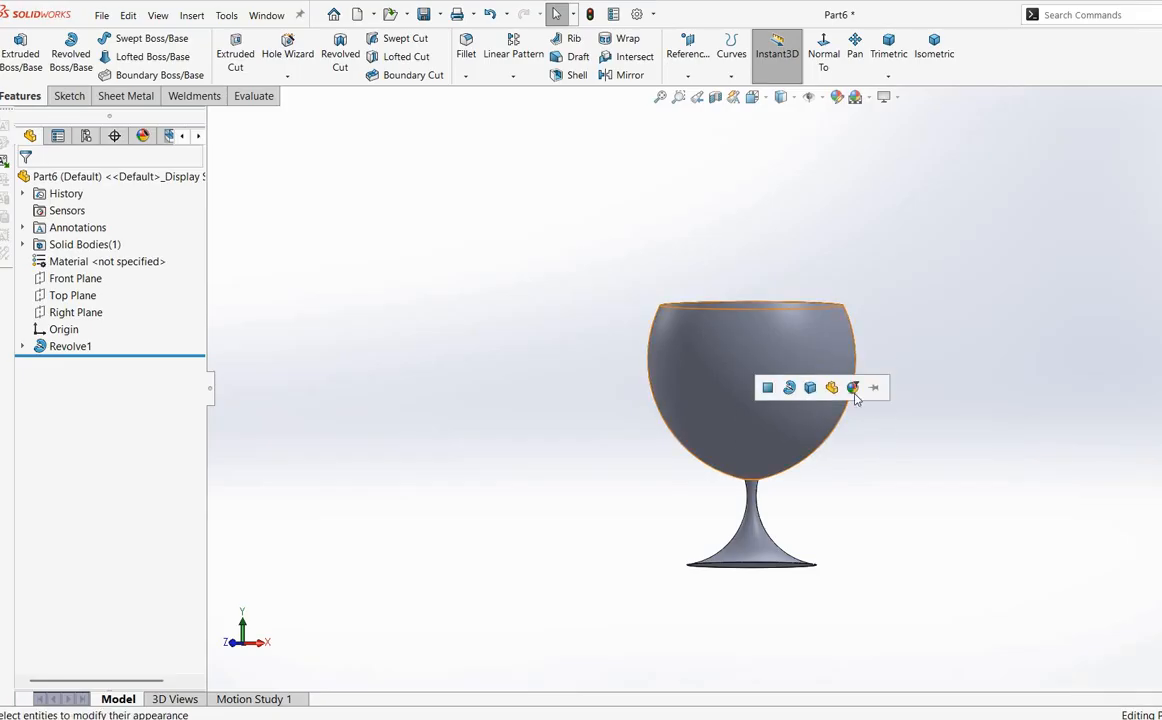
{"action": "left_click", "coordinate": [834, 393]}
{"action": "scroll", "coordinate": [804, 383], "scroll_direction": "up", "scroll_amount": 3}
{"action": "scroll", "coordinate": [804, 383], "scroll_direction": "down", "scroll_amount": 3}
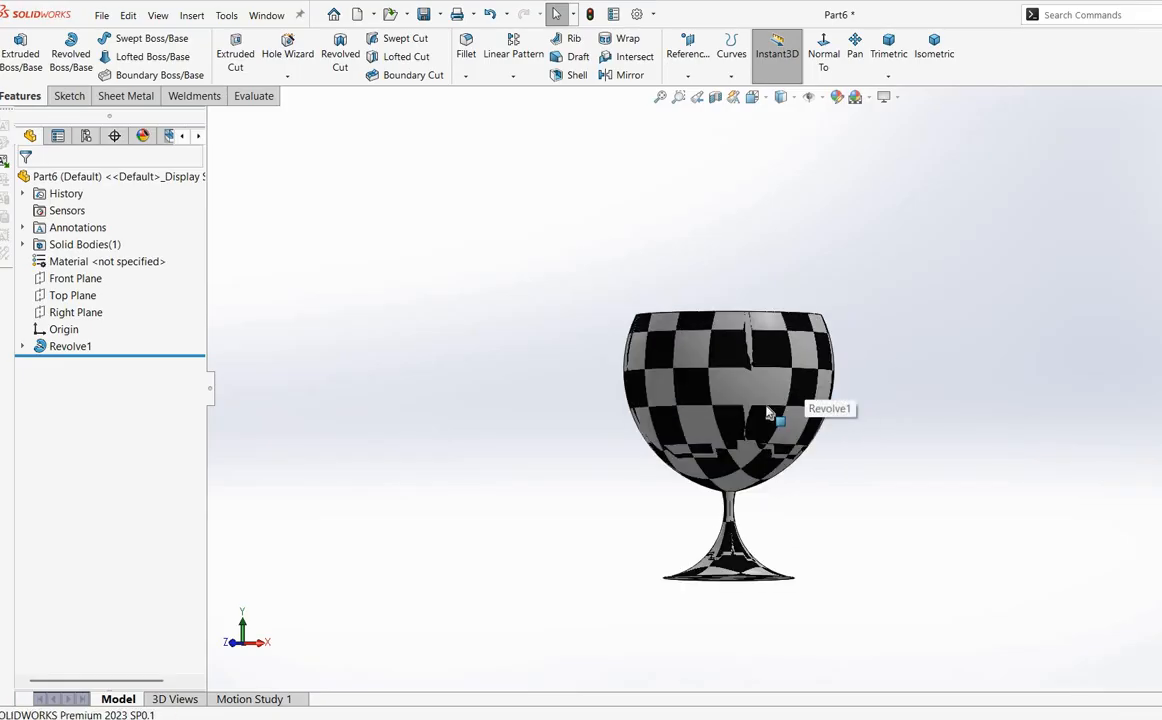
Step: Change the scene behind the goblet to Plain White
{"action": "scroll", "coordinate": [768, 412], "scroll_direction": "down", "scroll_amount": 2}
{"action": "middle_click_drag", "start_coordinate": [767, 412], "coordinate": [928, 528]}
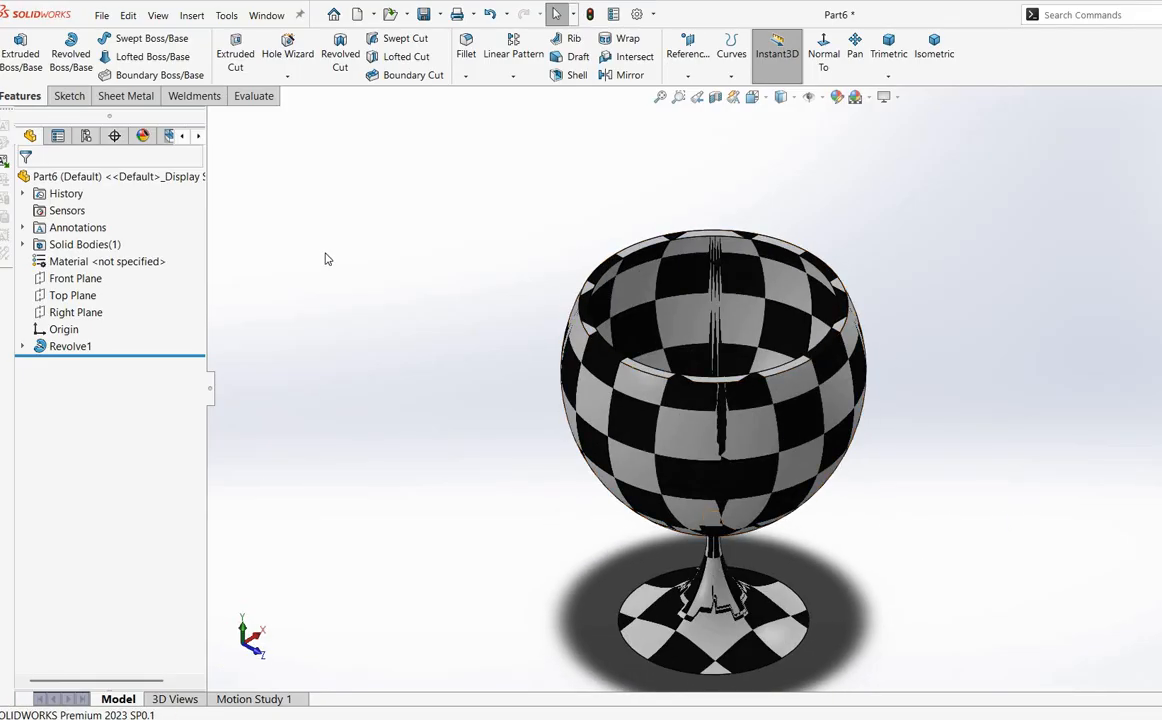
{"action": "left_click", "coordinate": [881, 97]}
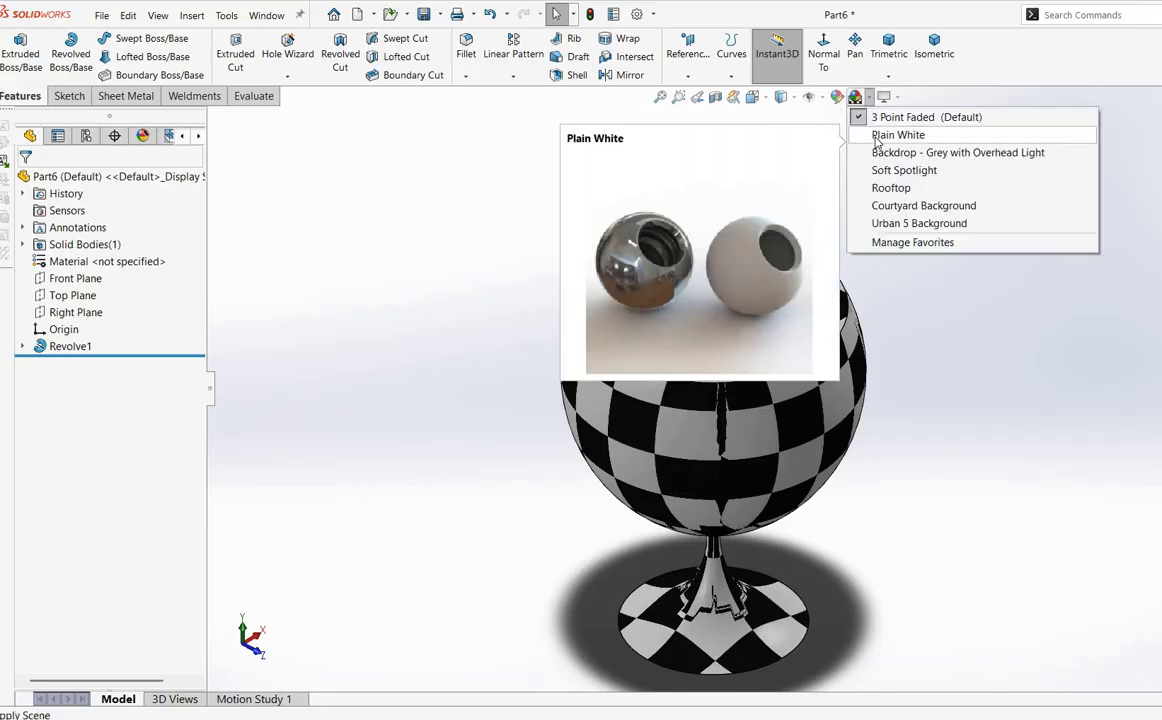
{"action": "left_click", "coordinate": [828, 137]}
{"action": "scroll", "coordinate": [757, 435], "scroll_direction": "up", "scroll_amount": 2}
{"action": "scroll", "coordinate": [758, 435], "scroll_direction": "down", "scroll_amount": 2}
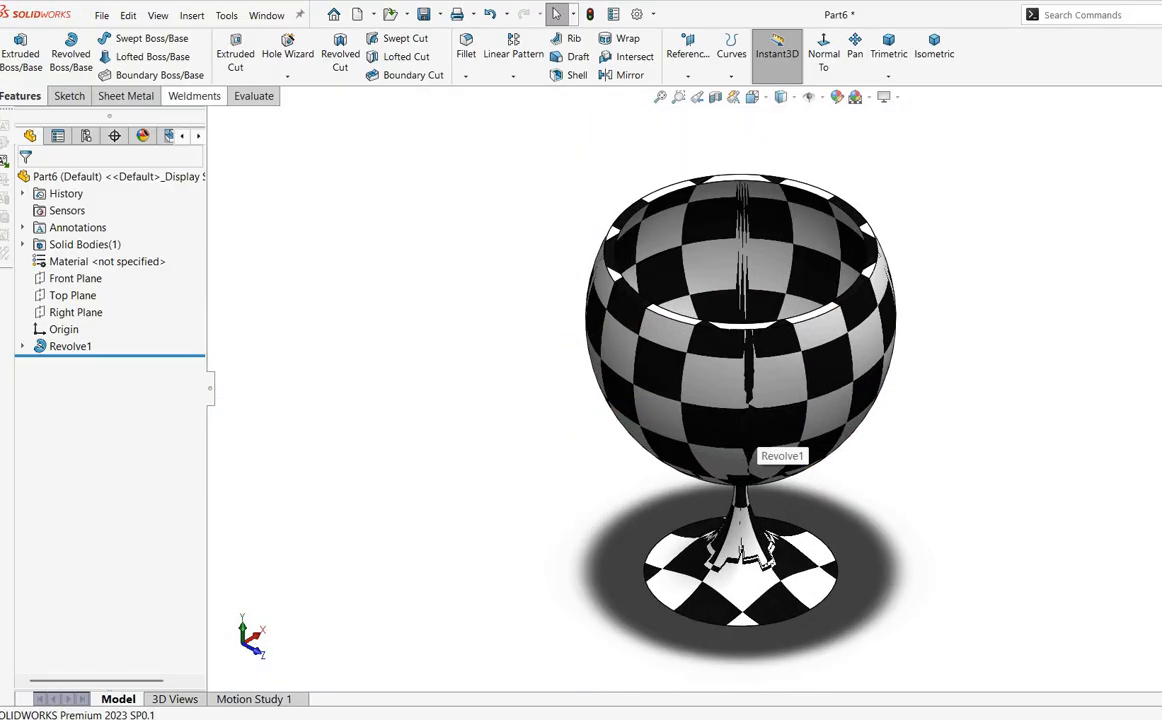
Step: Save the goblet part on the Desktop as Part66 in SOLIDWORKS Part format
{"action": "left_click", "coordinate": [100, 15]}
{"action": "left_click", "coordinate": [170, 186]}
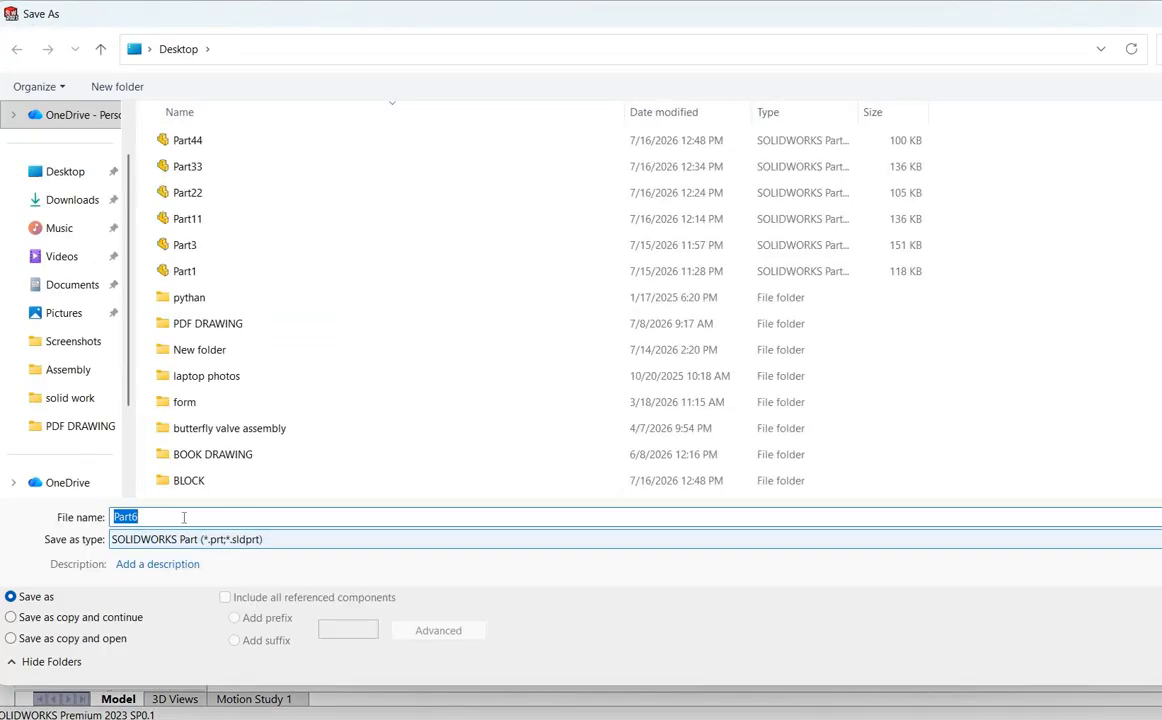
{"action": "left_click", "coordinate": [184, 517]}
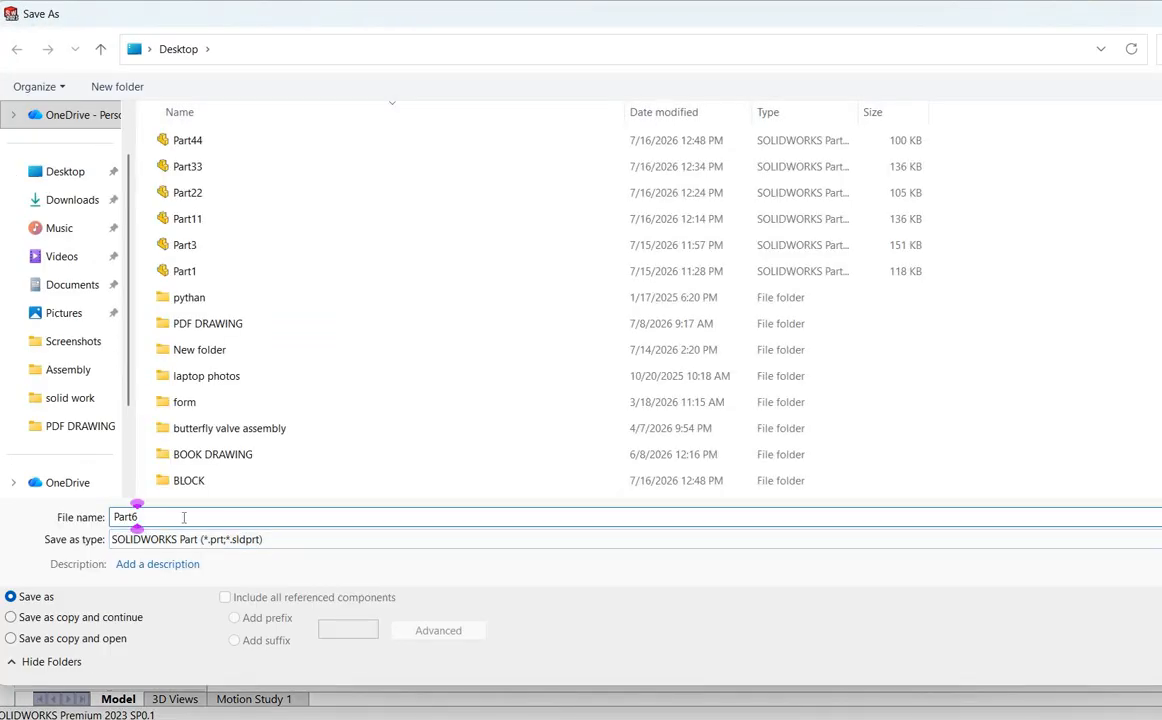
{"action": "key", "text": "Return"}
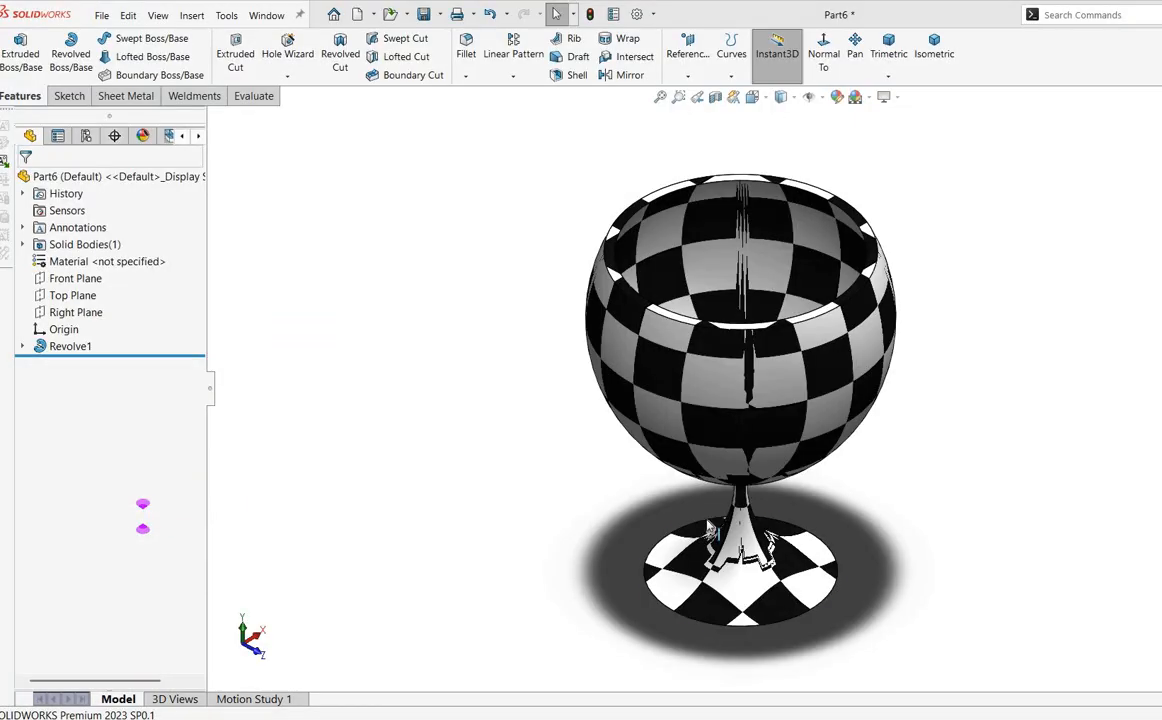
Step: Create a drawing from the part, using the custom title-block sheet format stored in the Desktop's BLOCK folder
{"action": "left_click", "coordinate": [101, 15]}
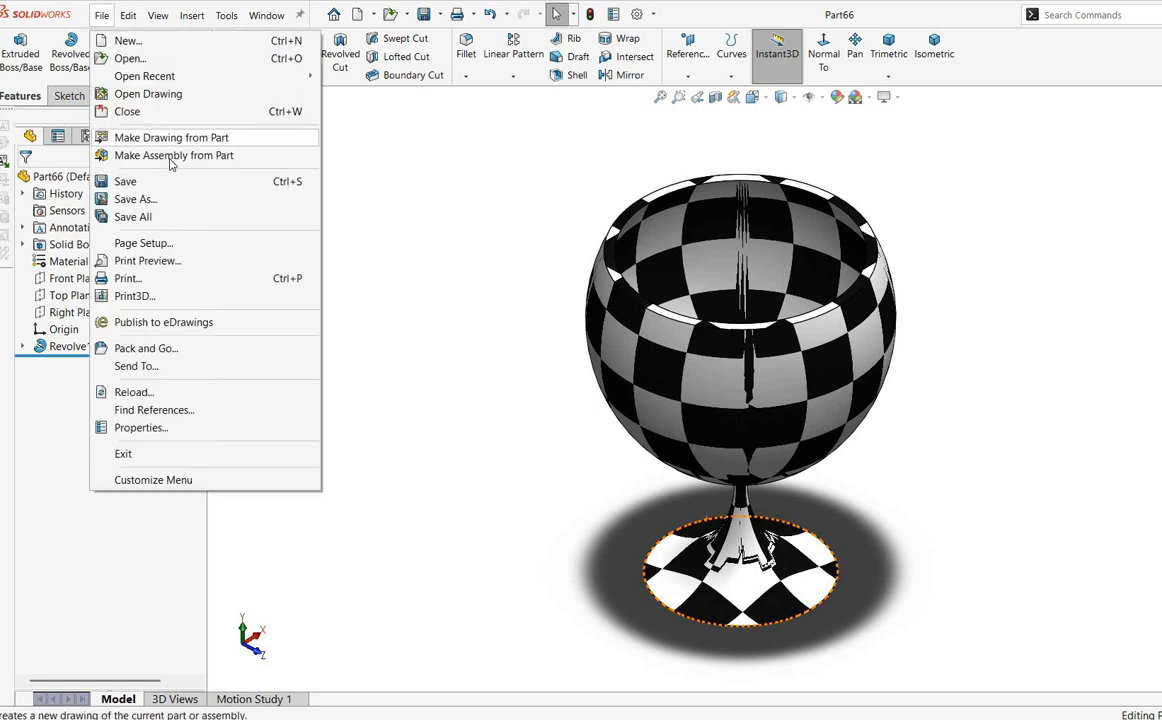
{"action": "left_click", "coordinate": [212, 141]}
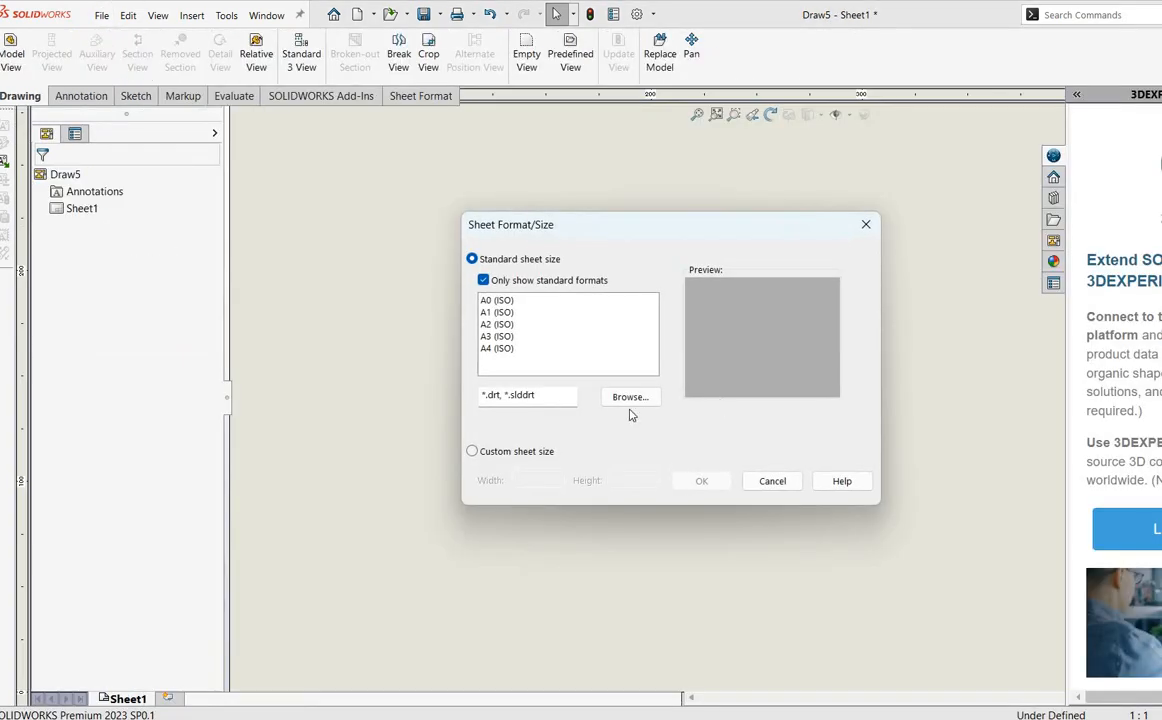
{"action": "left_click", "coordinate": [645, 399]}
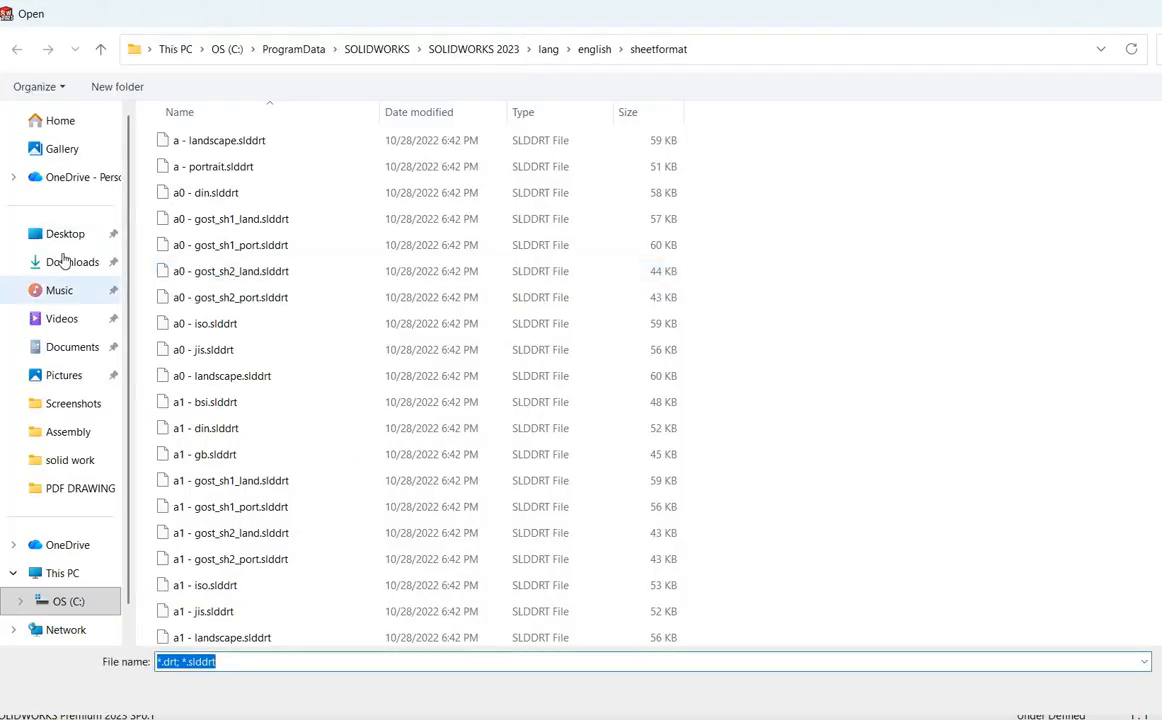
{"action": "left_click", "coordinate": [68, 235]}
{"action": "double_click", "coordinate": [212, 292]}
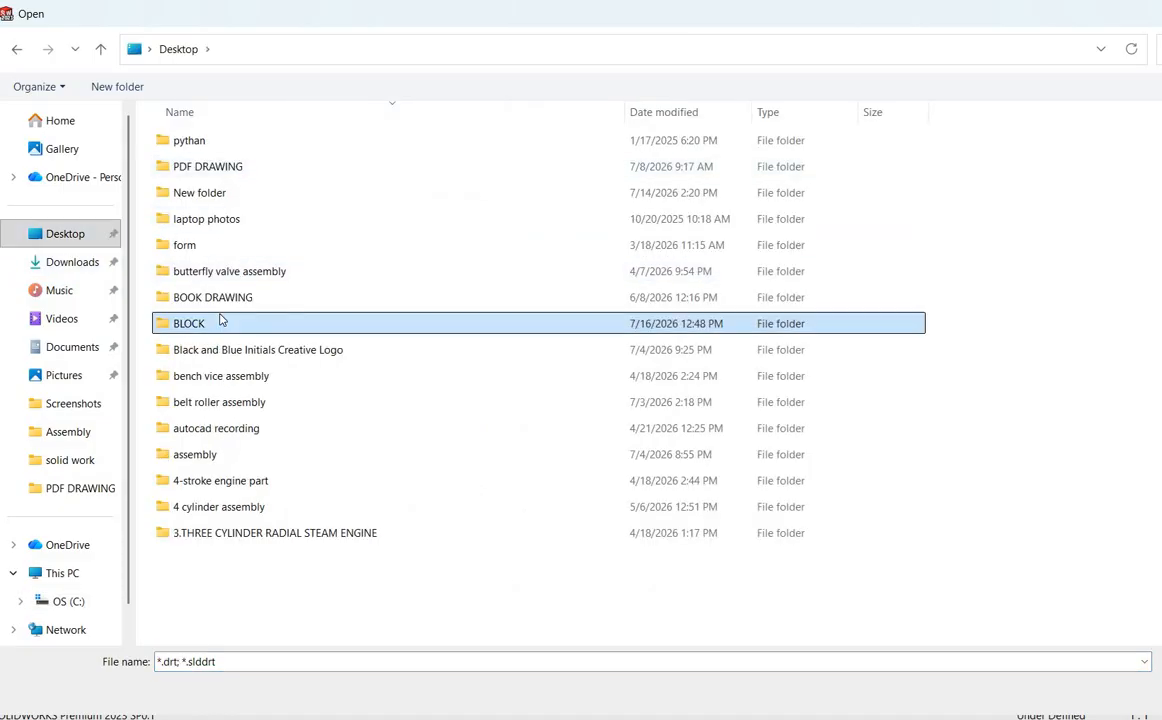
{"action": "double_click", "coordinate": [289, 145]}
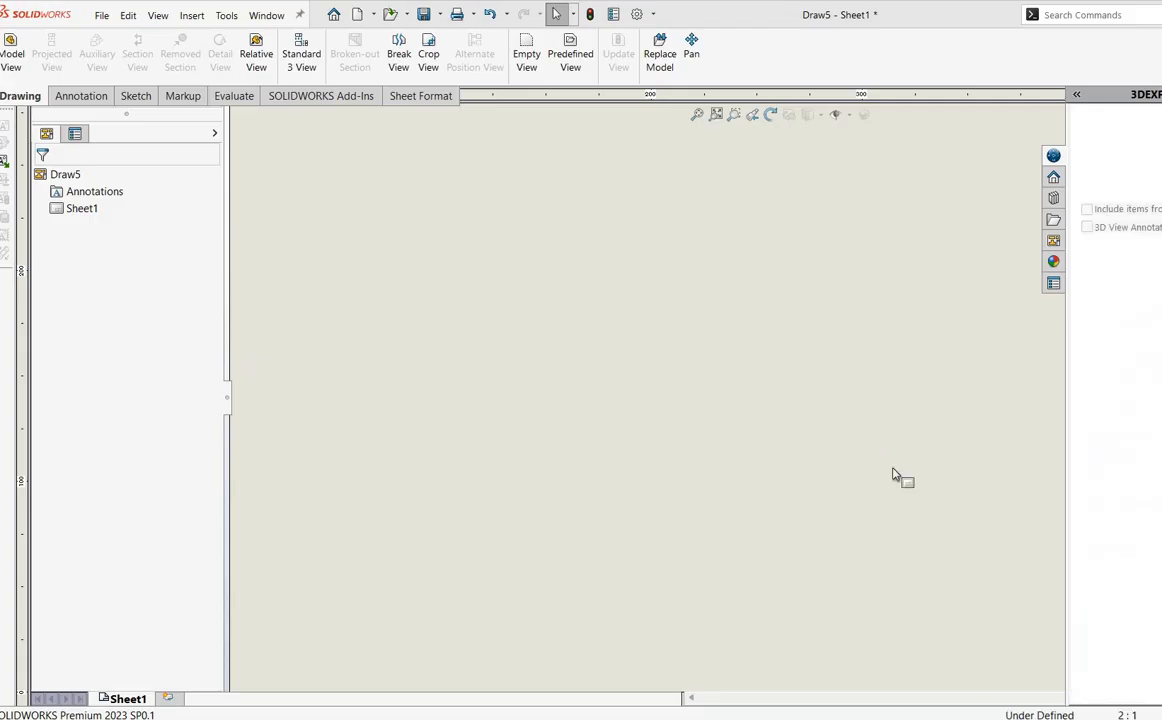
{"action": "left_click", "coordinate": [848, 381]}
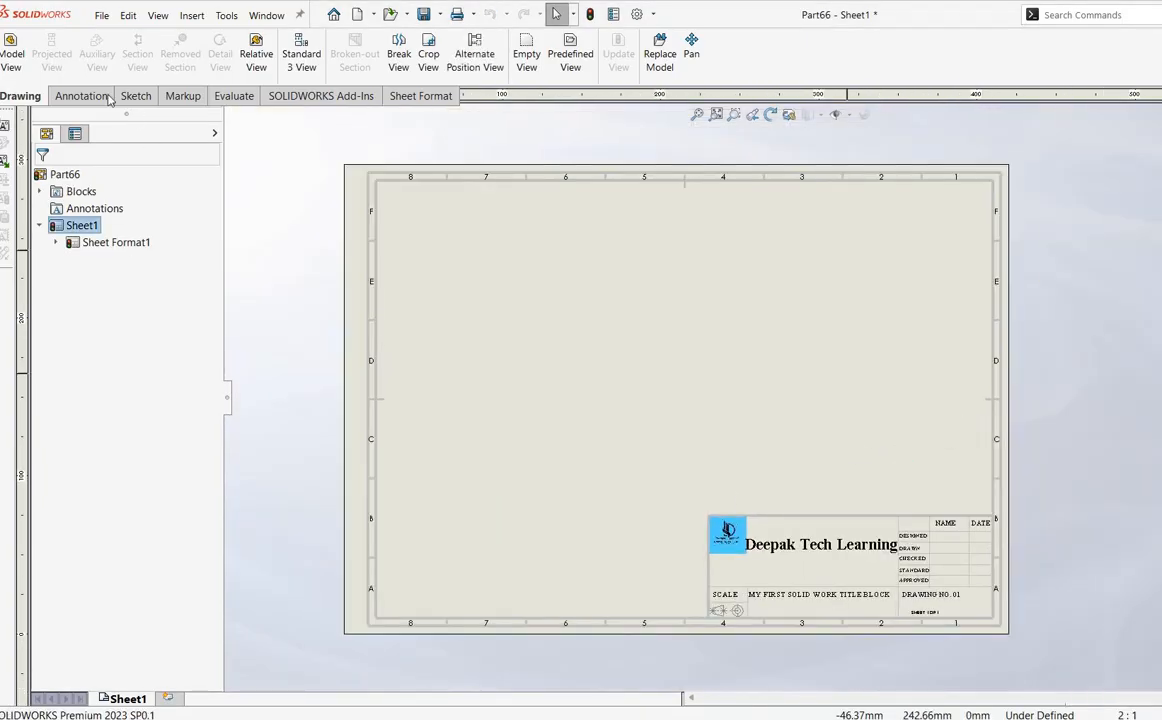
Step: Insert a top model view of Part66 in the upper-left area of the sheet, without any projected views
{"action": "left_click", "coordinate": [17, 62]}
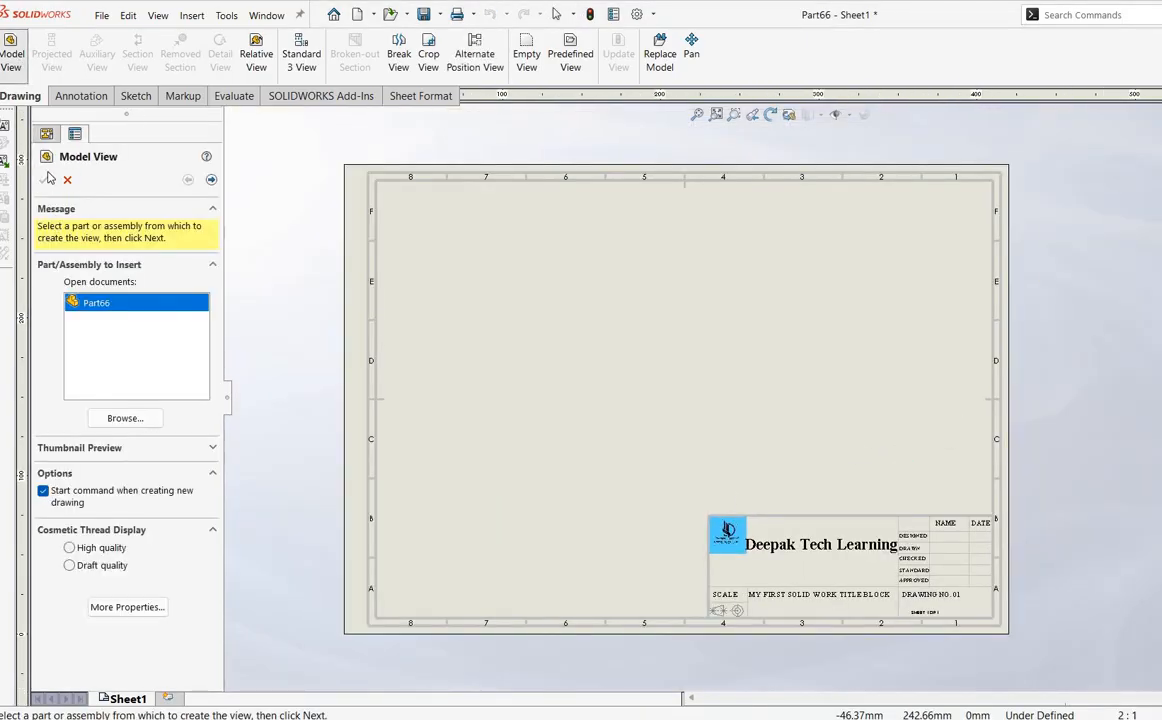
{"action": "double_click", "coordinate": [175, 302]}
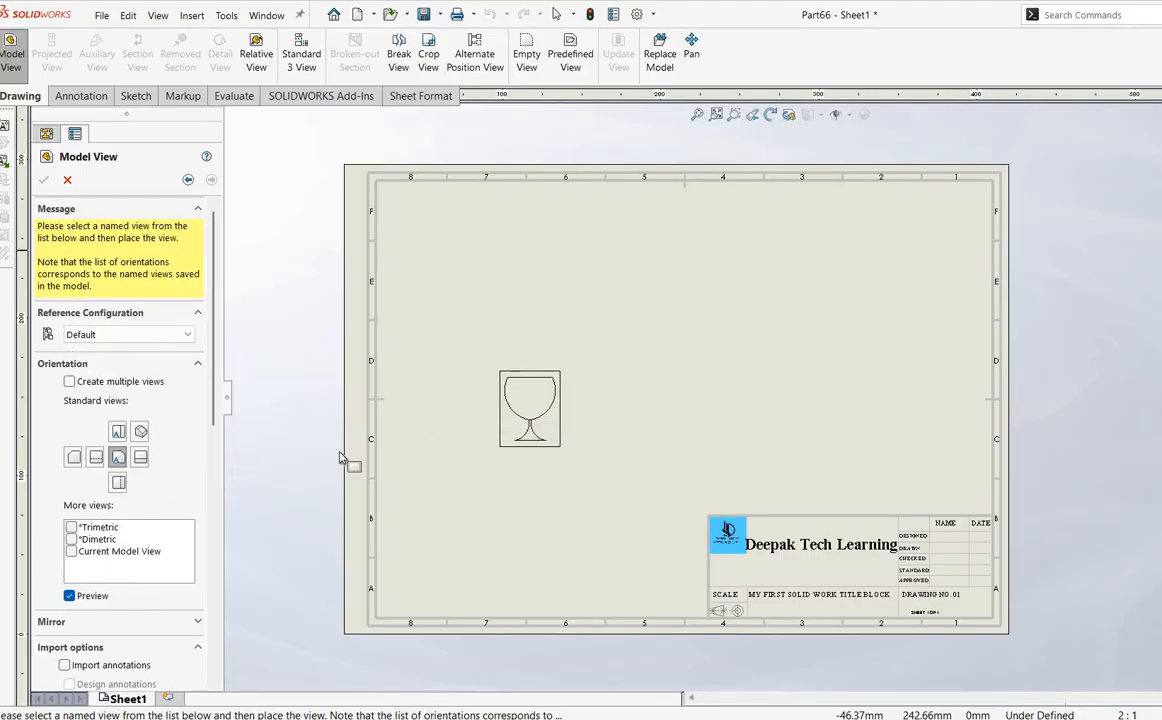
{"action": "left_click", "coordinate": [118, 433]}
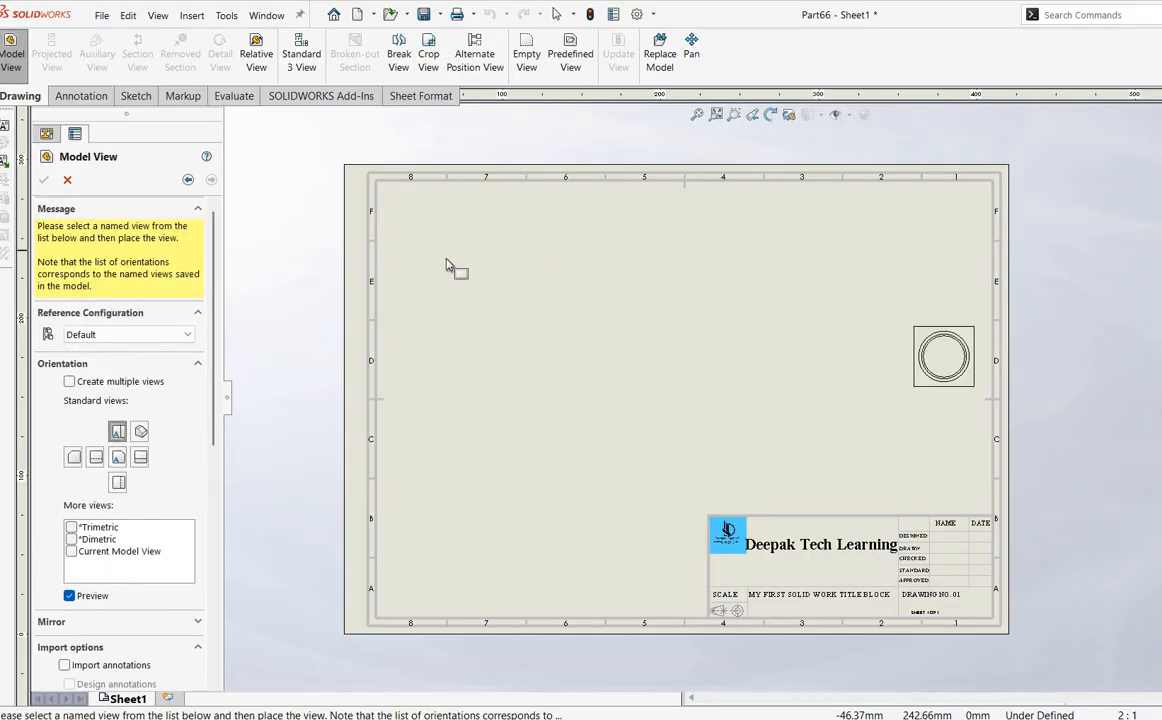
{"action": "left_click", "coordinate": [540, 290]}
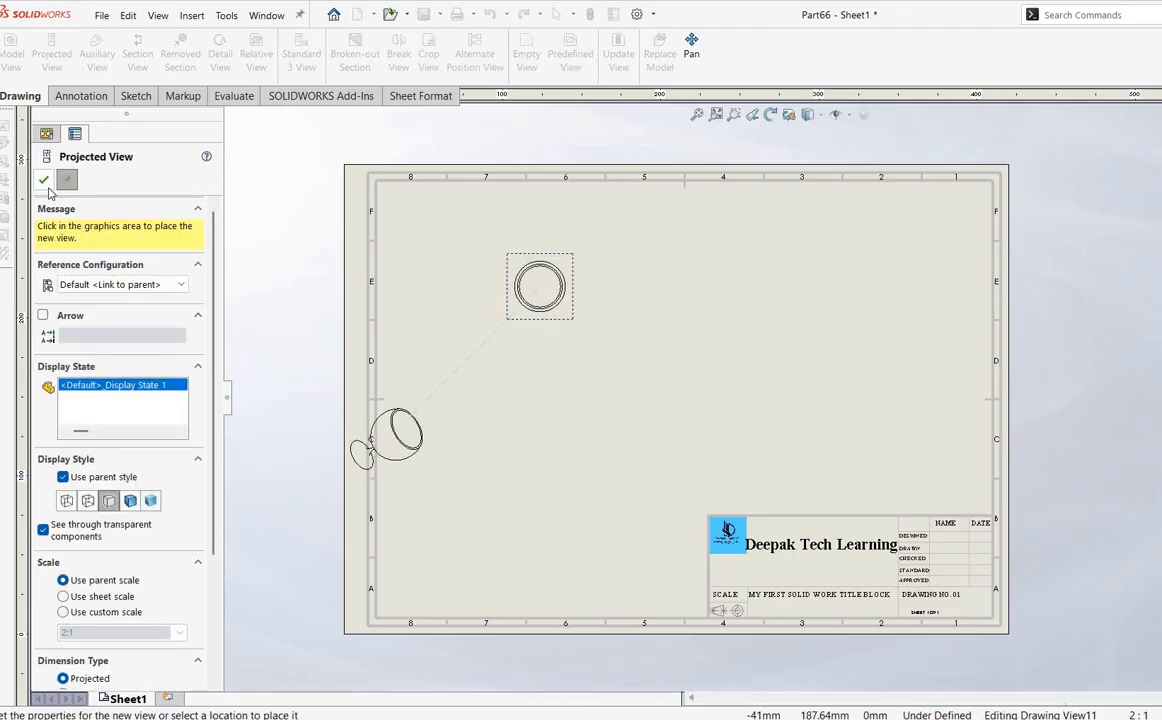
{"action": "key", "text": "Escape"}
Step: Create section view A-A with a horizontal cutting line through the top view's centre and place it directly below
{"action": "left_click", "coordinate": [137, 53]}
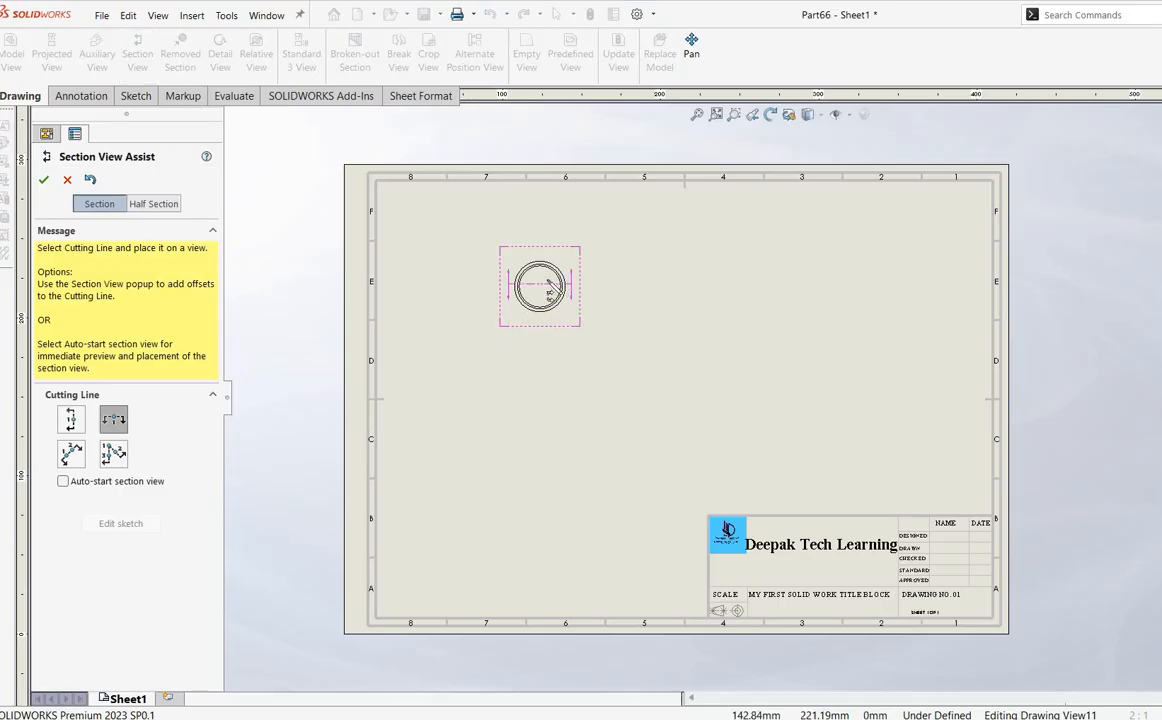
{"action": "left_click", "coordinate": [540, 288]}
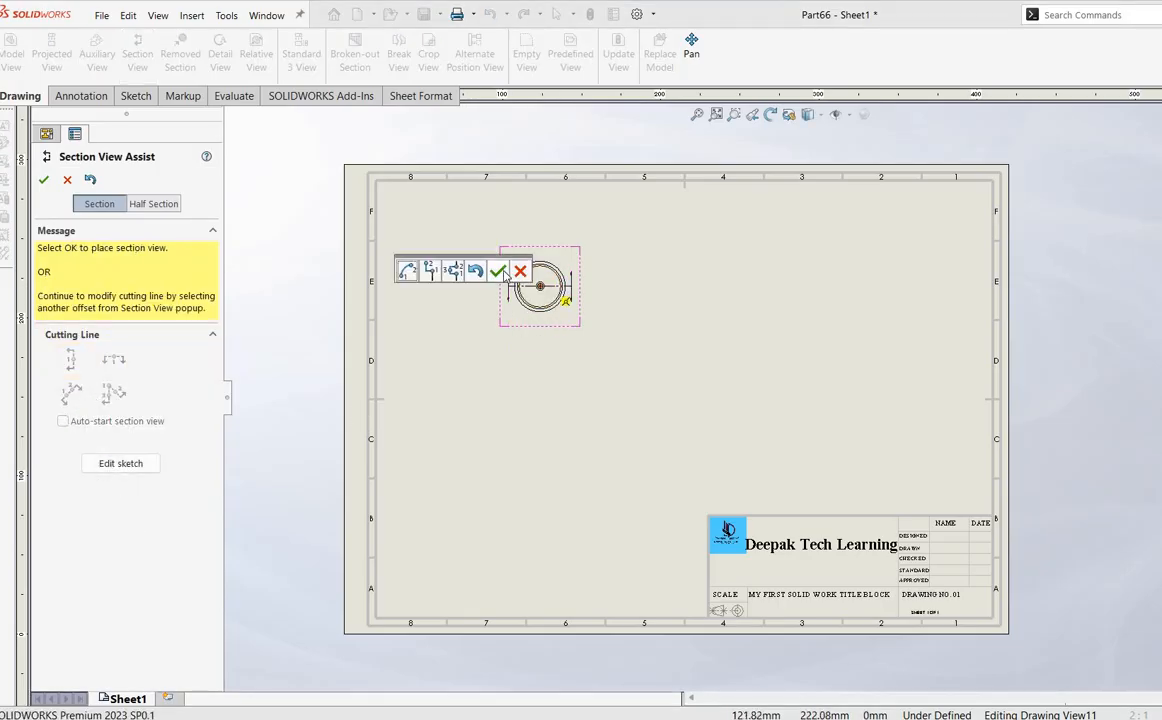
{"action": "left_click", "coordinate": [497, 271]}
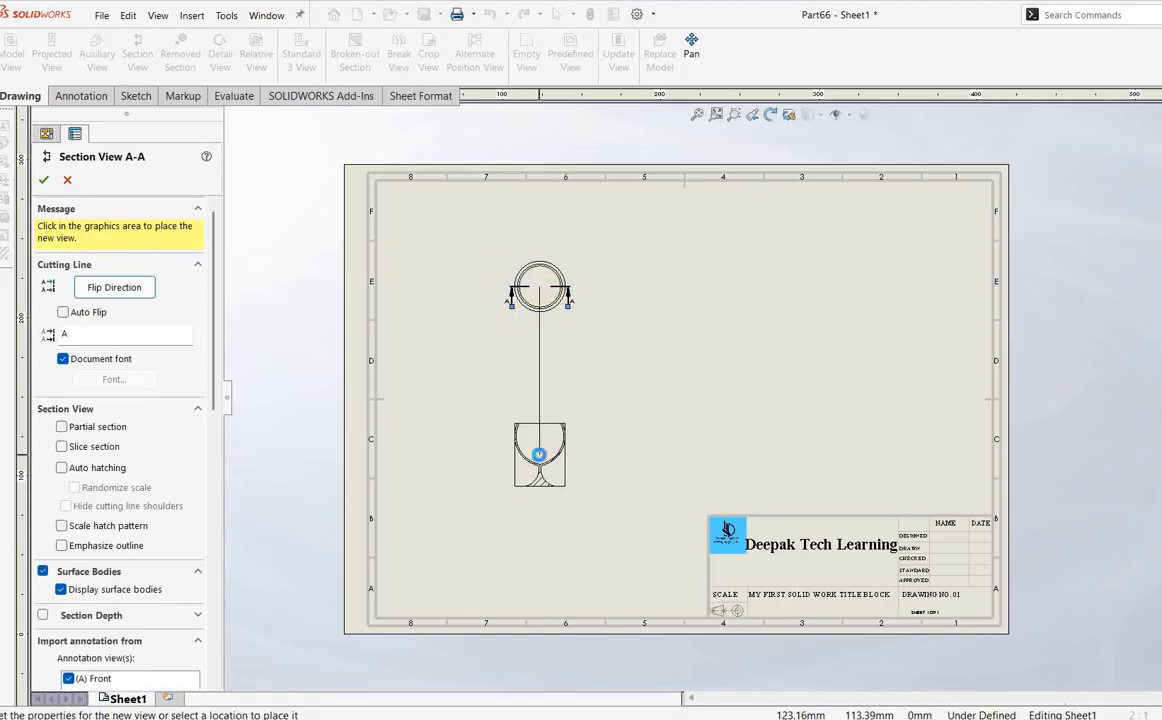
{"action": "left_click", "coordinate": [532, 462]}
{"action": "left_click", "coordinate": [43, 180]}
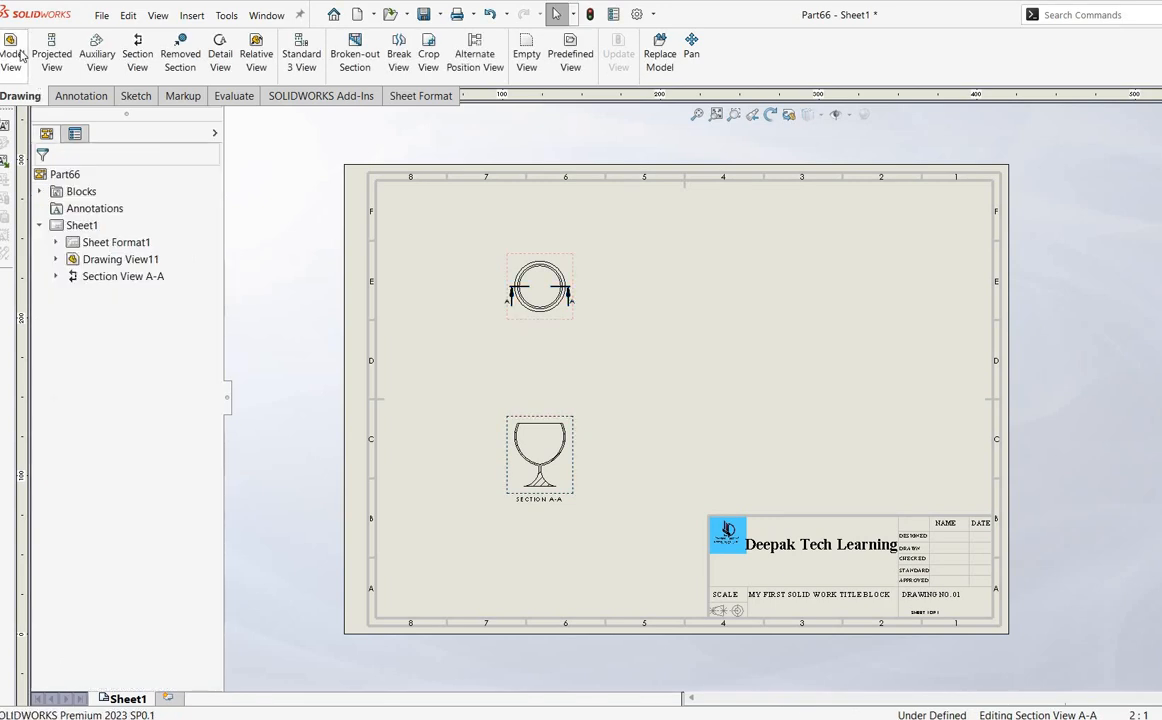
Step: Insert a shaded isometric model view of Part66 on the sheet above the title block
{"action": "left_click", "coordinate": [18, 56]}
{"action": "double_click", "coordinate": [158, 303]}
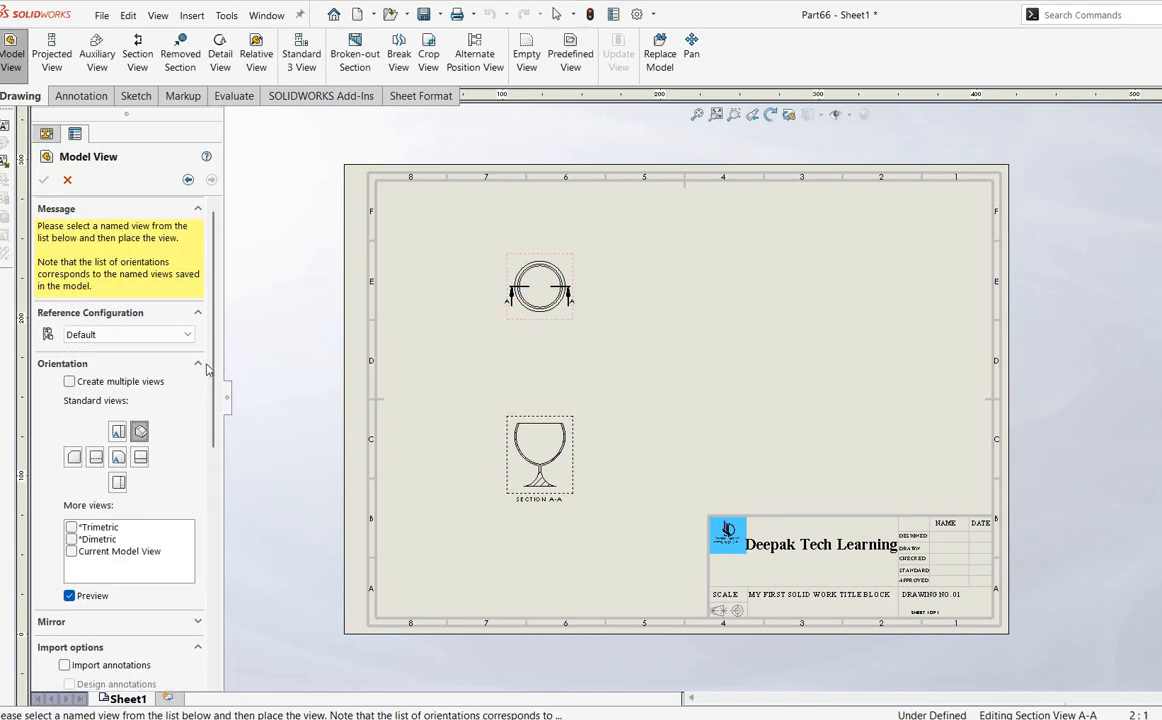
{"action": "scroll", "coordinate": [142, 458], "scroll_direction": "down", "scroll_amount": 5}
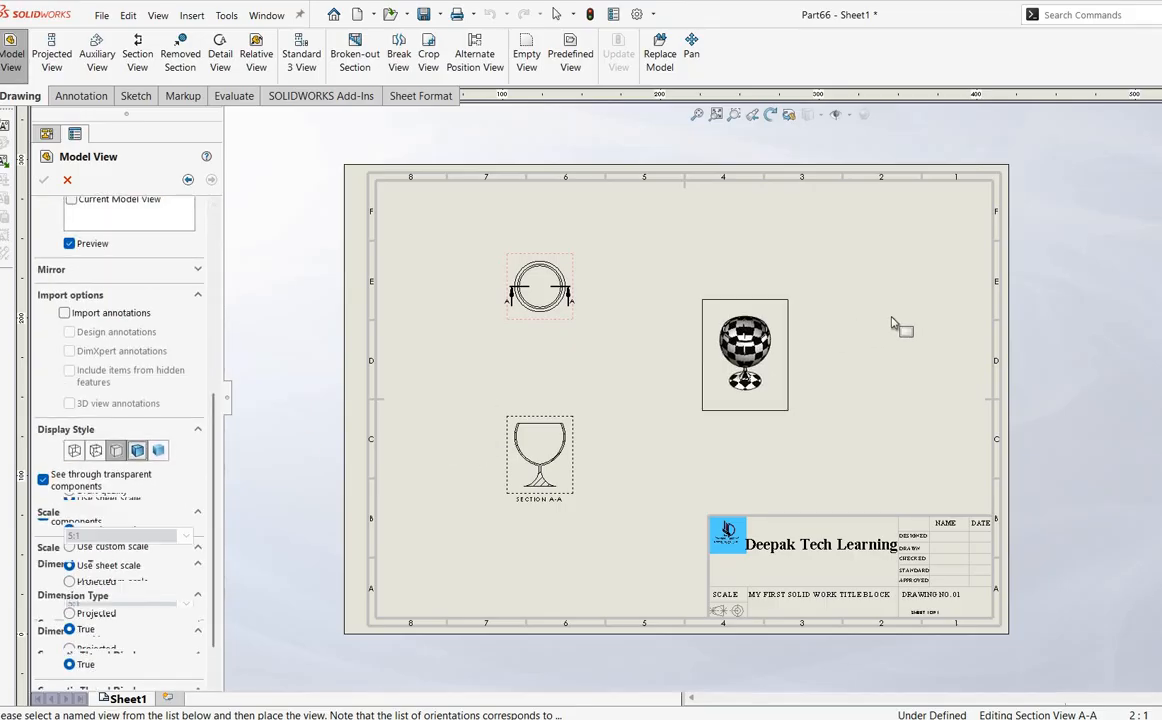
{"action": "left_click", "coordinate": [806, 322]}
{"action": "left_click", "coordinate": [43, 181]}
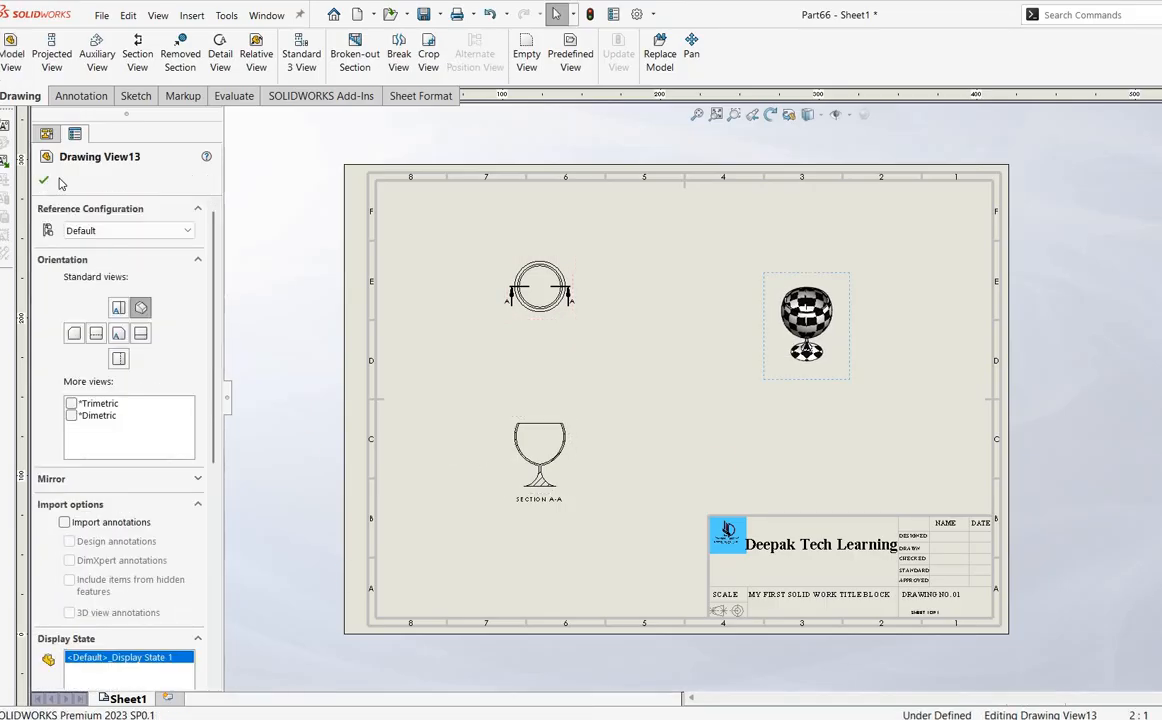
{"action": "left_click", "coordinate": [43, 181]}
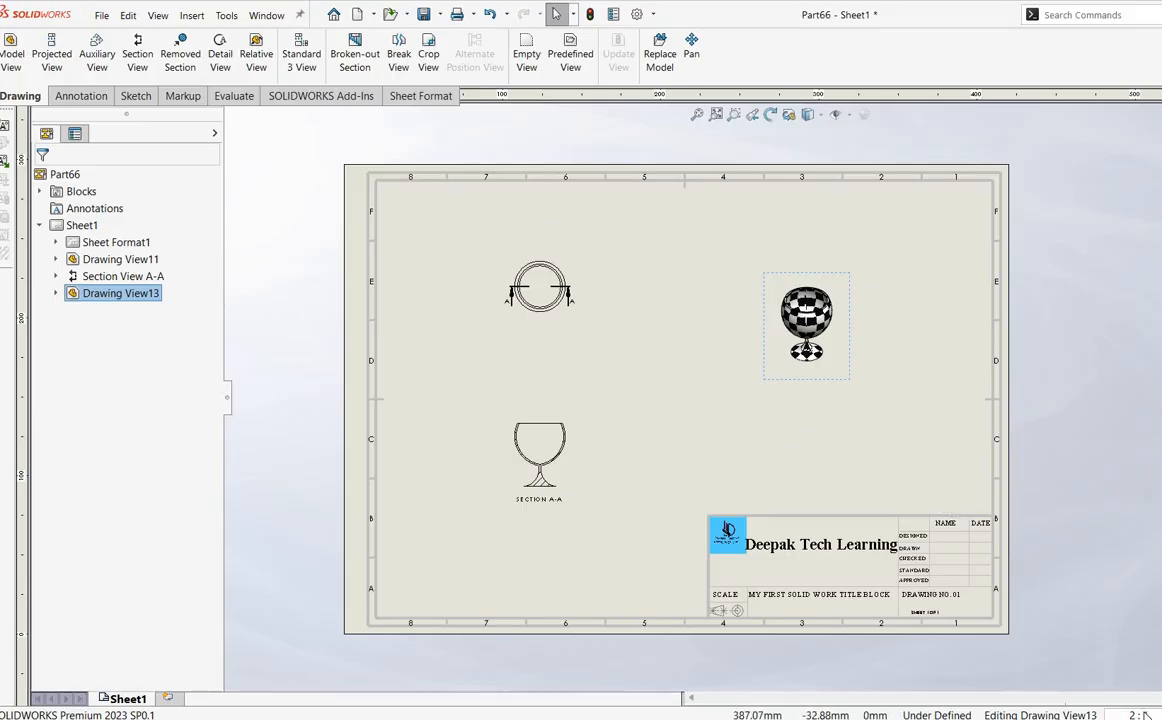
Step: Set the sheet scale to 5:1 and move the isometric view farther right and down, keeping it above the title block
{"action": "left_click", "coordinate": [1138, 715]}
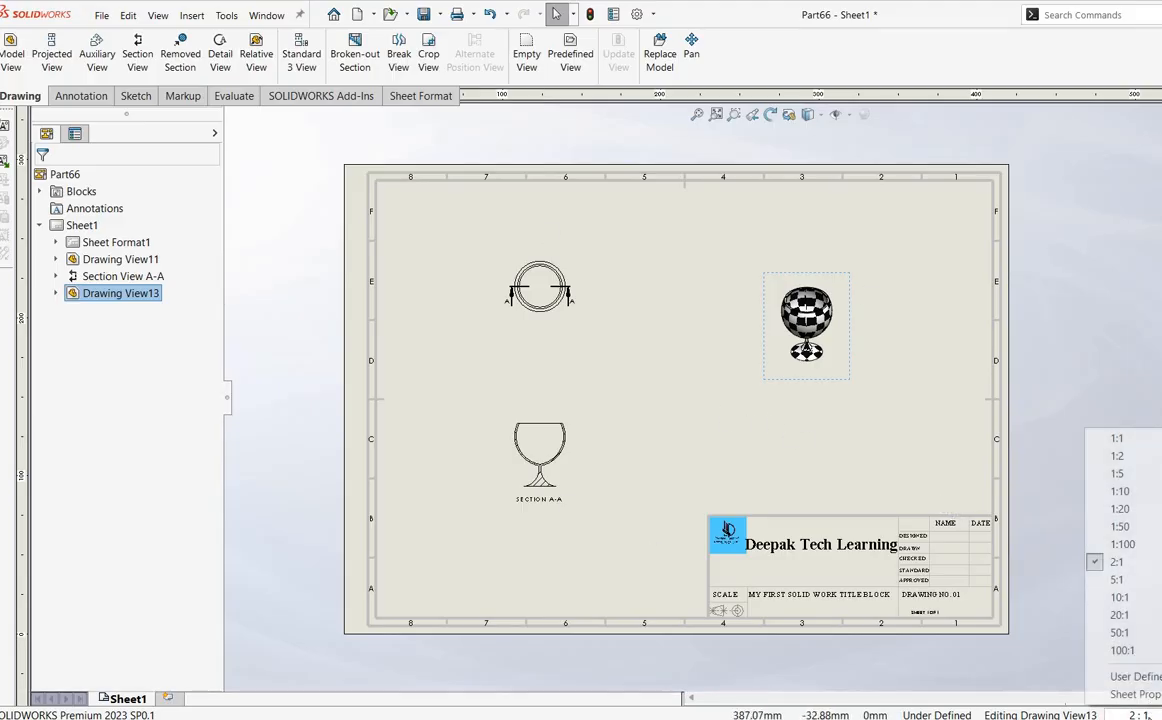
{"action": "left_click", "coordinate": [1125, 578]}
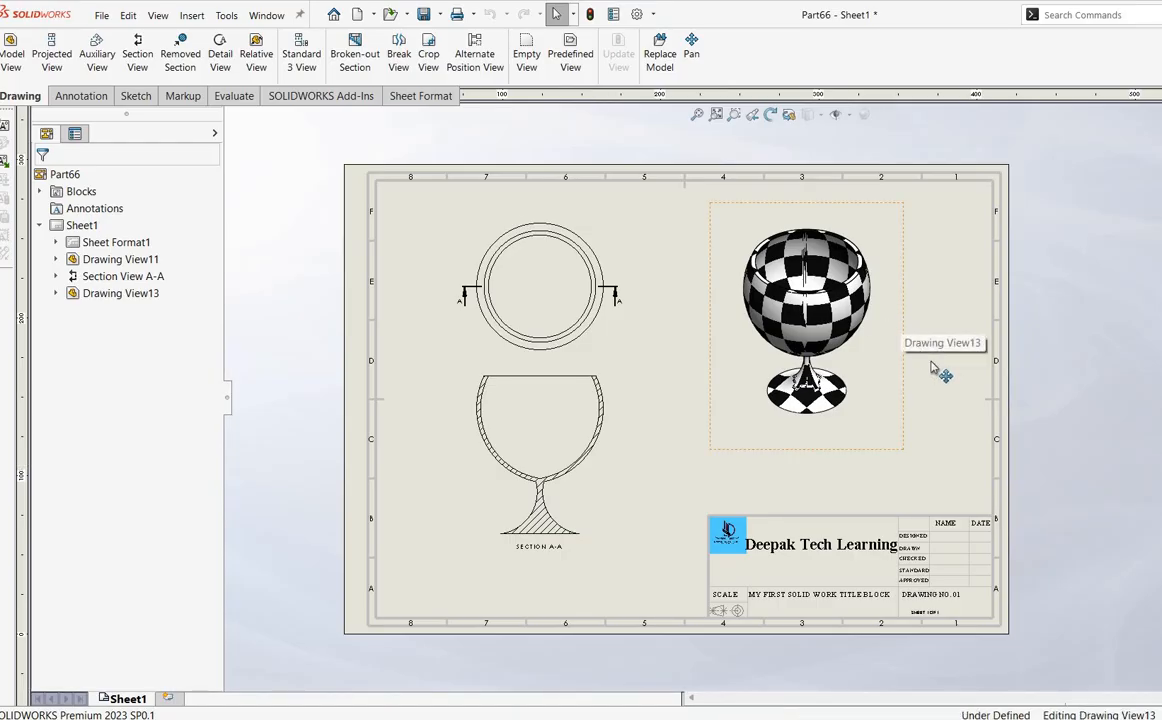
{"action": "left_click_drag", "start_coordinate": [925, 362], "coordinate": [983, 397]}
{"action": "left_click", "coordinate": [640, 459]}
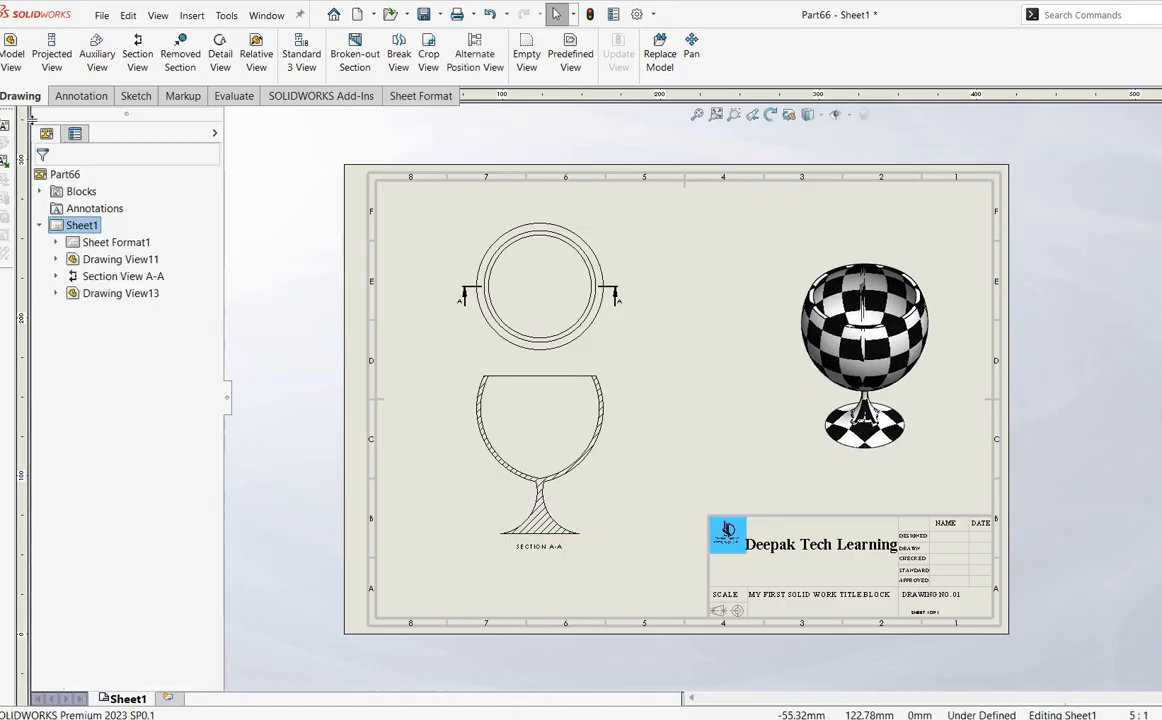
Step: Insert the dimensions marked for drawing from the entire model into all views with Model Items, eliminating duplicates
{"action": "left_click", "coordinate": [81, 97]}
{"action": "left_click", "coordinate": [92, 60]}
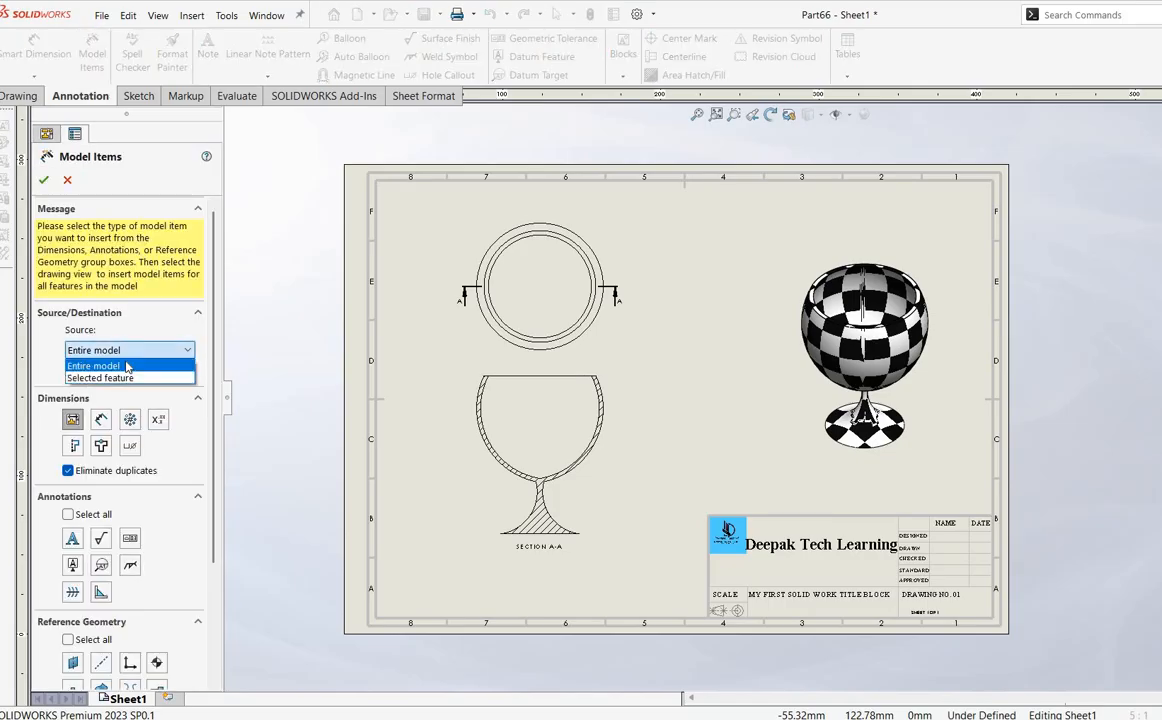
{"action": "left_click", "coordinate": [90, 364]}
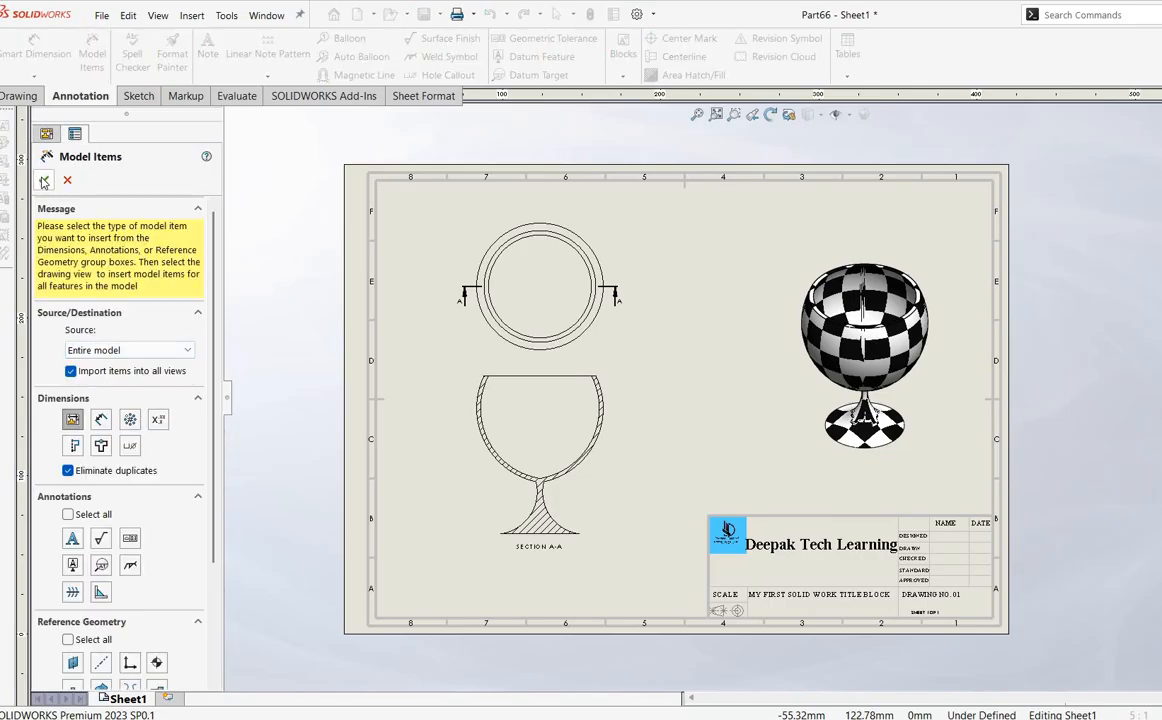
{"action": "scroll", "coordinate": [612, 408], "scroll_direction": "down", "scroll_amount": 2}
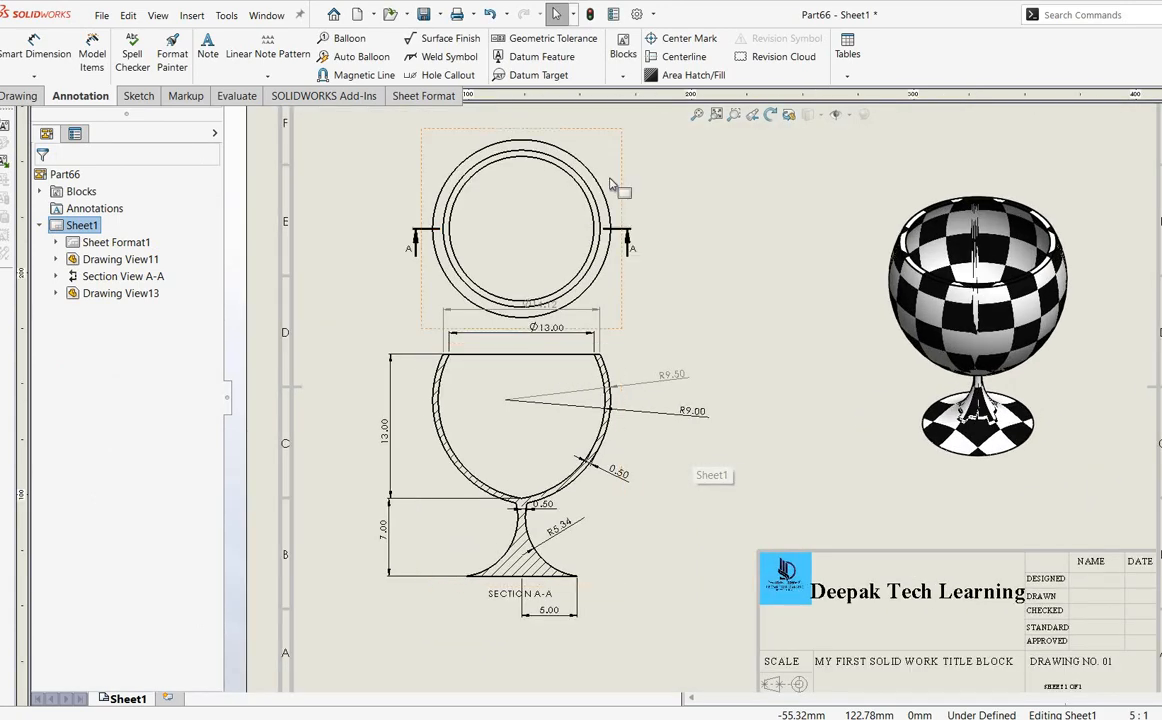
Step: Move the top view up clear of the rim diameter dimensions, and lower the 5.00 base dimension slightly below the section view label
{"action": "left_click_drag", "start_coordinate": [625, 180], "coordinate": [627, 143]}
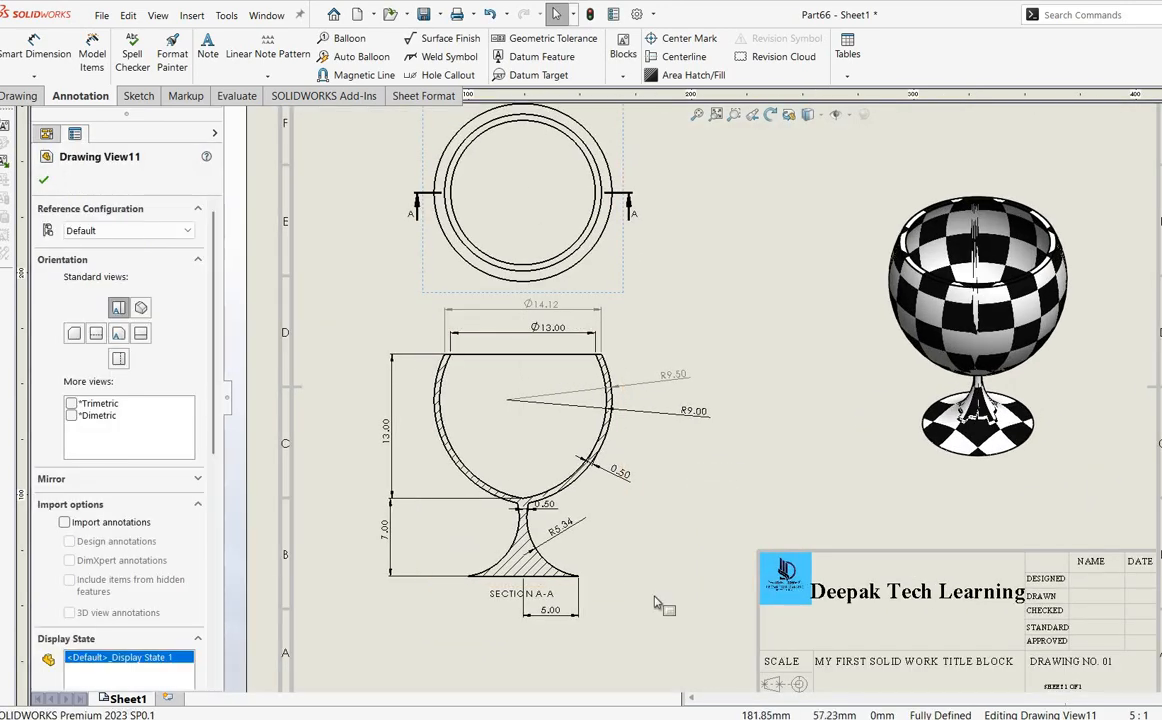
{"action": "scroll", "coordinate": [600, 590], "scroll_direction": "down", "scroll_amount": 1}
{"action": "left_click", "coordinate": [584, 582]}
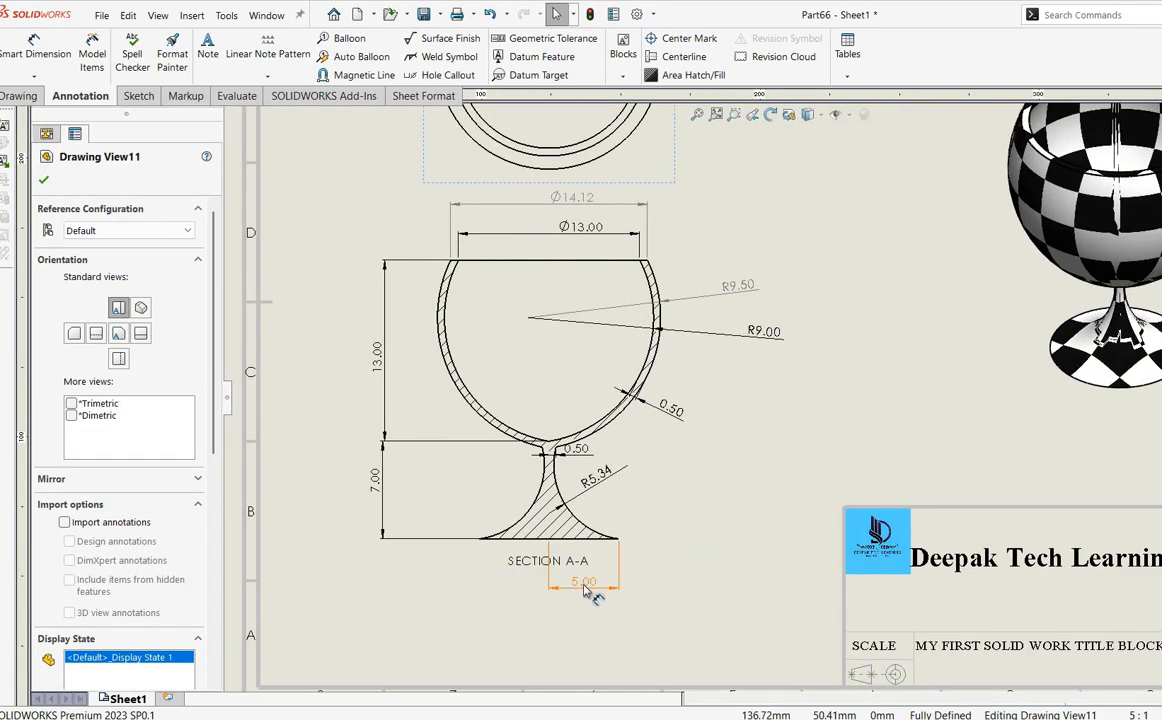
{"action": "left_click_drag", "start_coordinate": [584, 582], "coordinate": [584, 595]}
{"action": "left_click", "coordinate": [778, 398]}
Step: Assign the section view's outer rim diameter dimension to the FORMAT layer
{"action": "scroll", "coordinate": [778, 398], "scroll_direction": "up", "scroll_amount": 2}
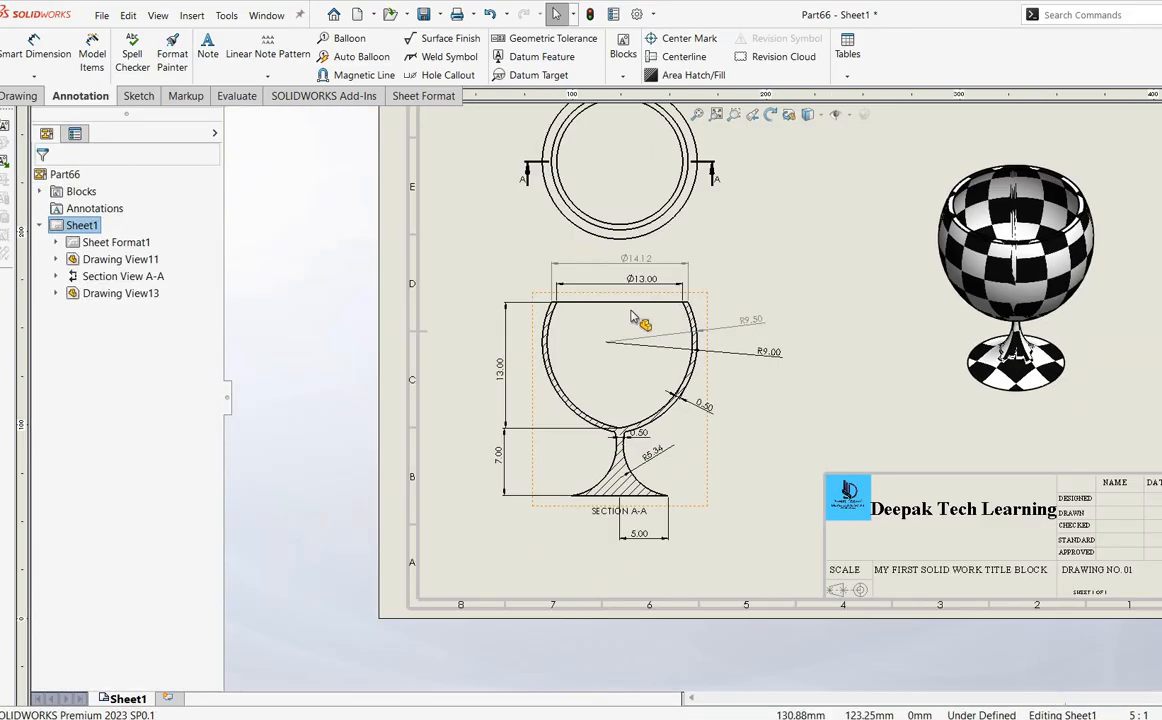
{"action": "scroll", "coordinate": [634, 310], "scroll_direction": "down", "scroll_amount": 1}
{"action": "left_click", "coordinate": [653, 255]}
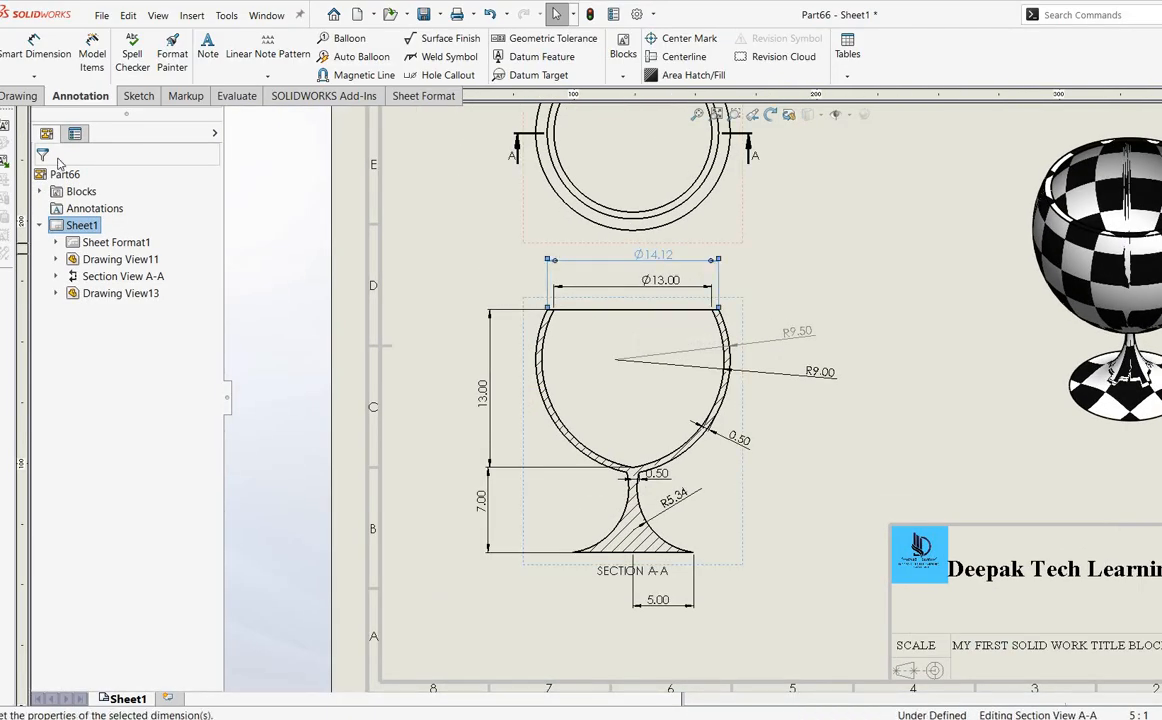
{"action": "left_click", "coordinate": [129, 207]}
{"action": "left_click", "coordinate": [100, 441]}
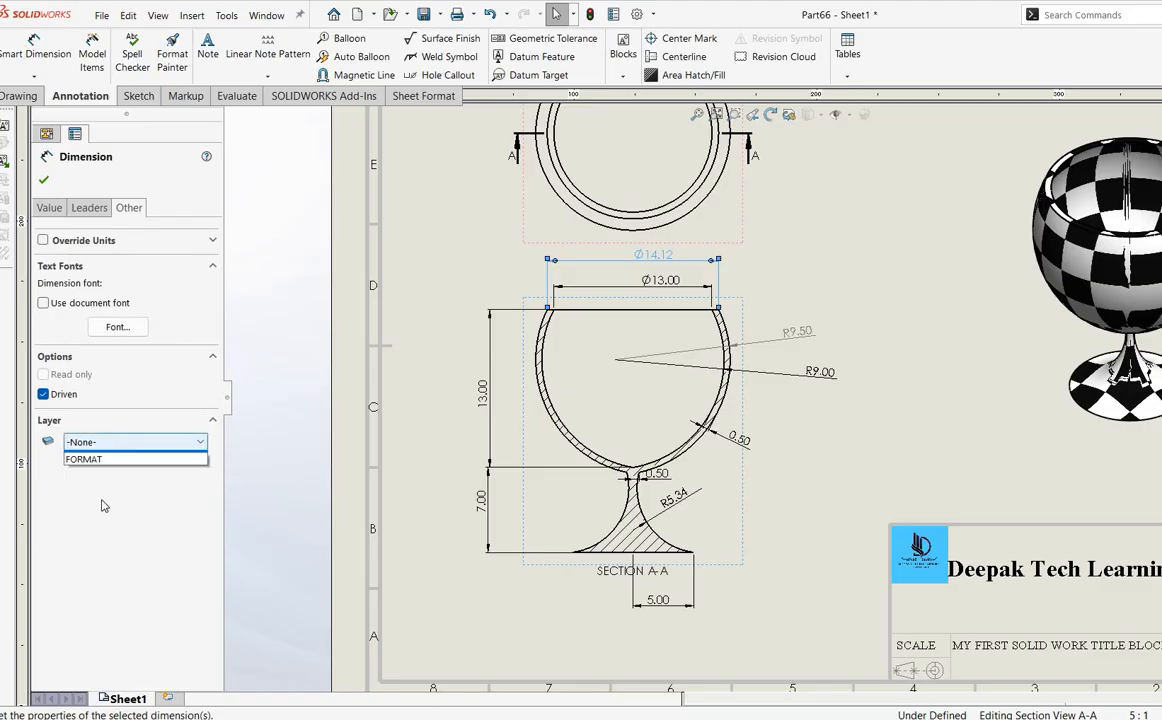
{"action": "left_click", "coordinate": [96, 462]}
{"action": "left_click", "coordinate": [43, 179]}
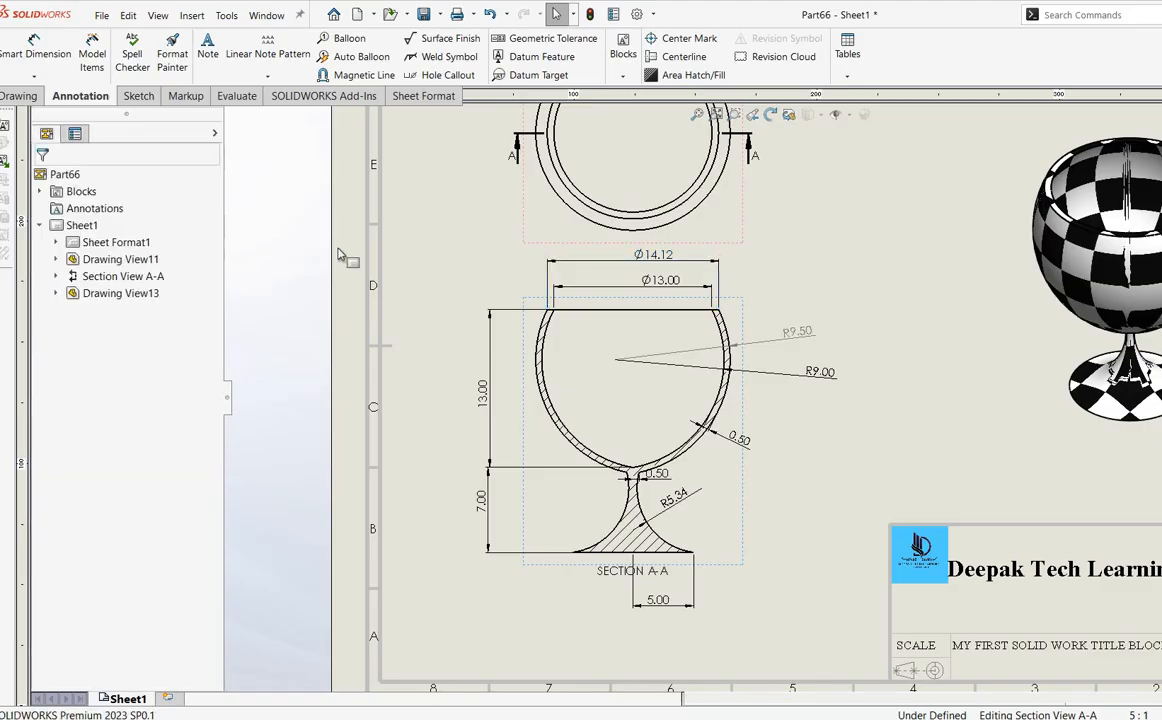
{"action": "left_click", "coordinate": [376, 240]}
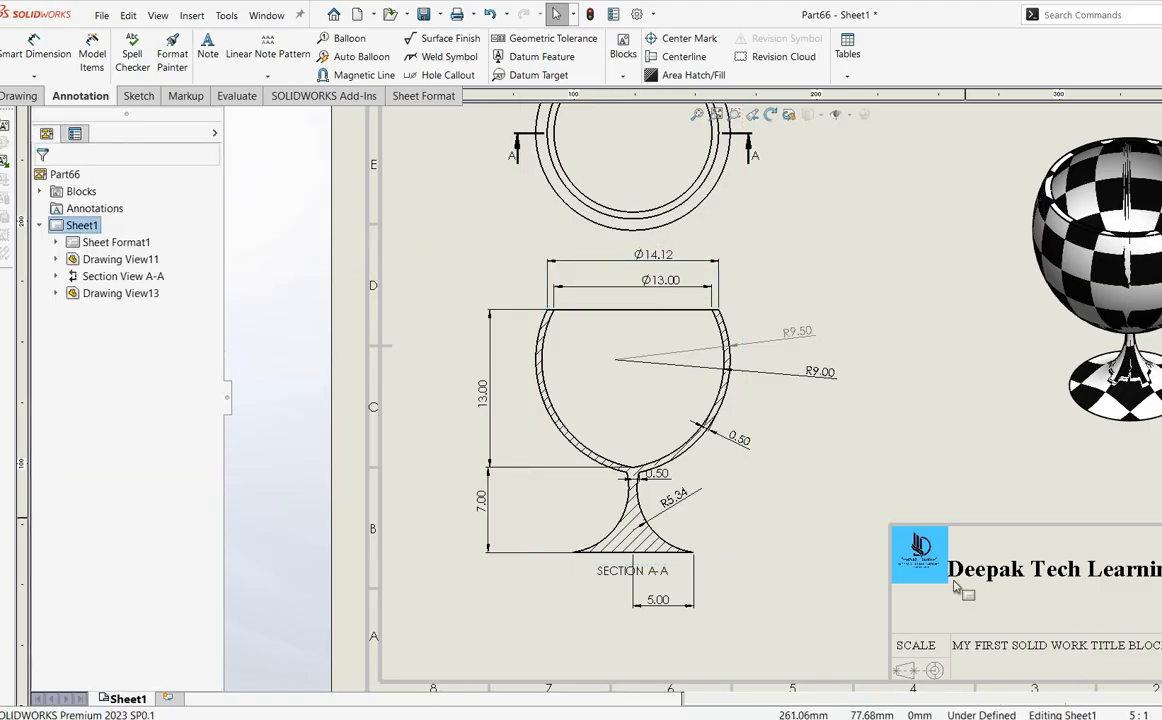
Step: Save the drawing to the Desktop as Part66 in Adobe Portable Document Format (*.pdf) and dismiss the widgets board
{"action": "key", "text": "f"}
{"action": "scroll", "coordinate": [969, 625], "scroll_direction": "up", "scroll_amount": 1}
{"action": "scroll", "coordinate": [945, 390], "scroll_direction": "down", "scroll_amount": 3}
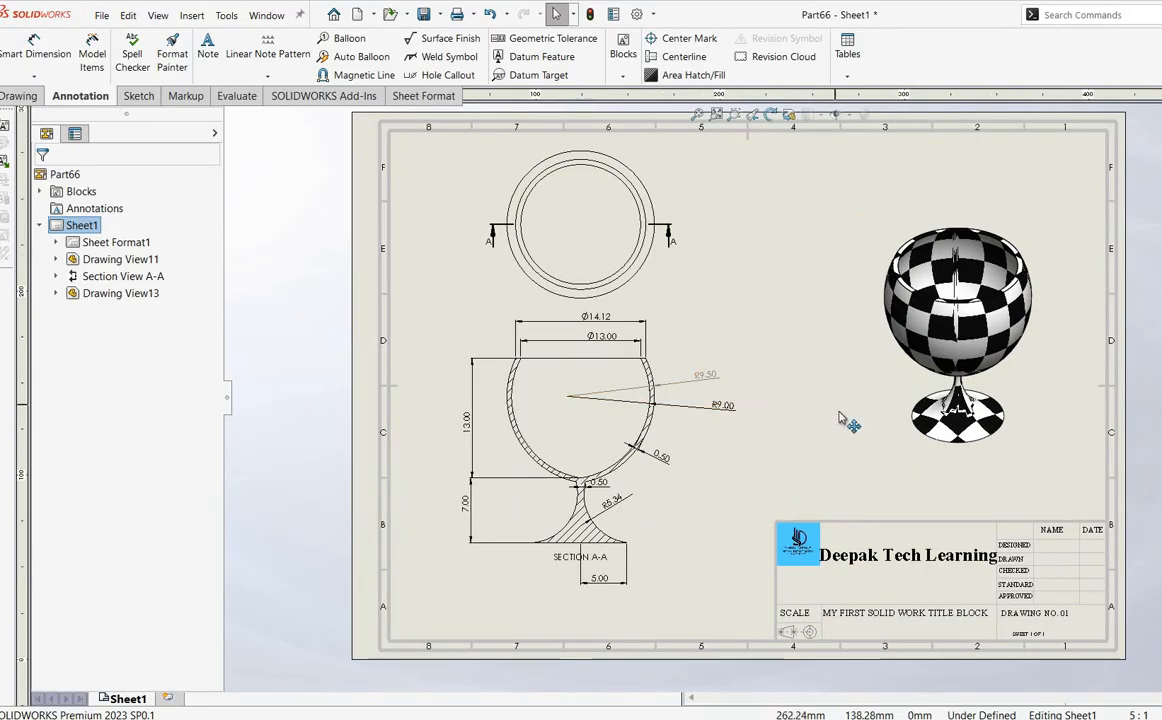
{"action": "scroll", "coordinate": [850, 418], "scroll_direction": "up", "scroll_amount": 3}
{"action": "scroll", "coordinate": [1130, 485], "scroll_direction": "down", "scroll_amount": 1}
{"action": "left_click", "coordinate": [101, 15]}
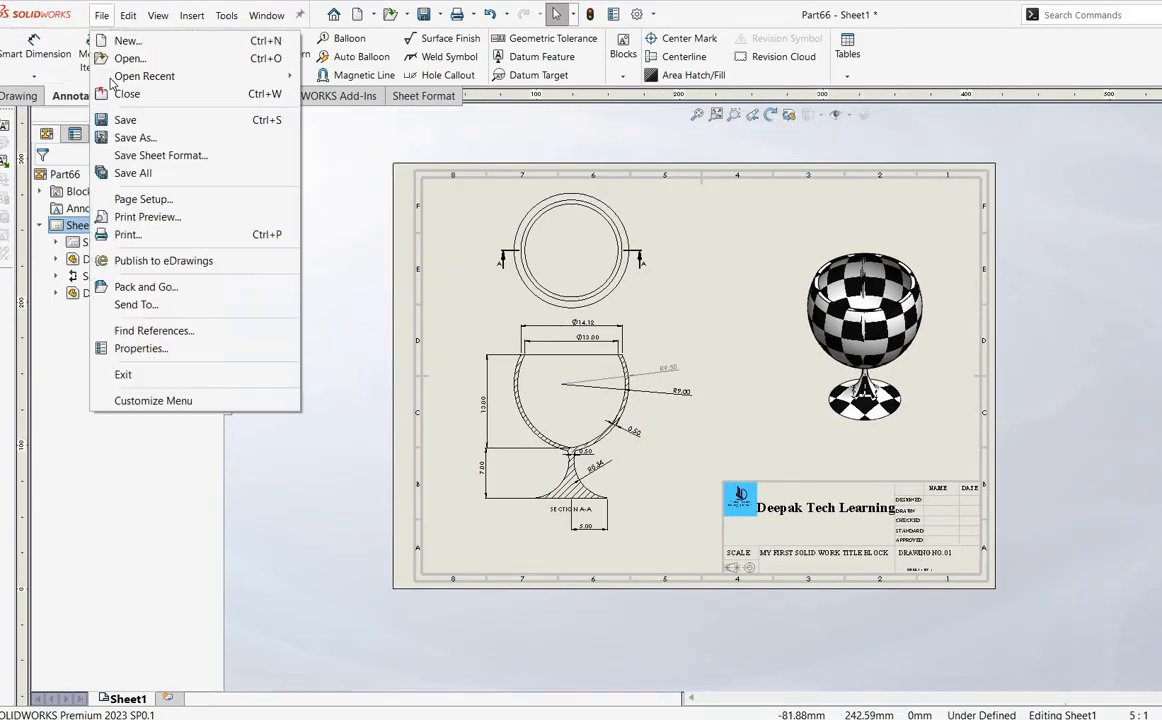
{"action": "left_click", "coordinate": [171, 138]}
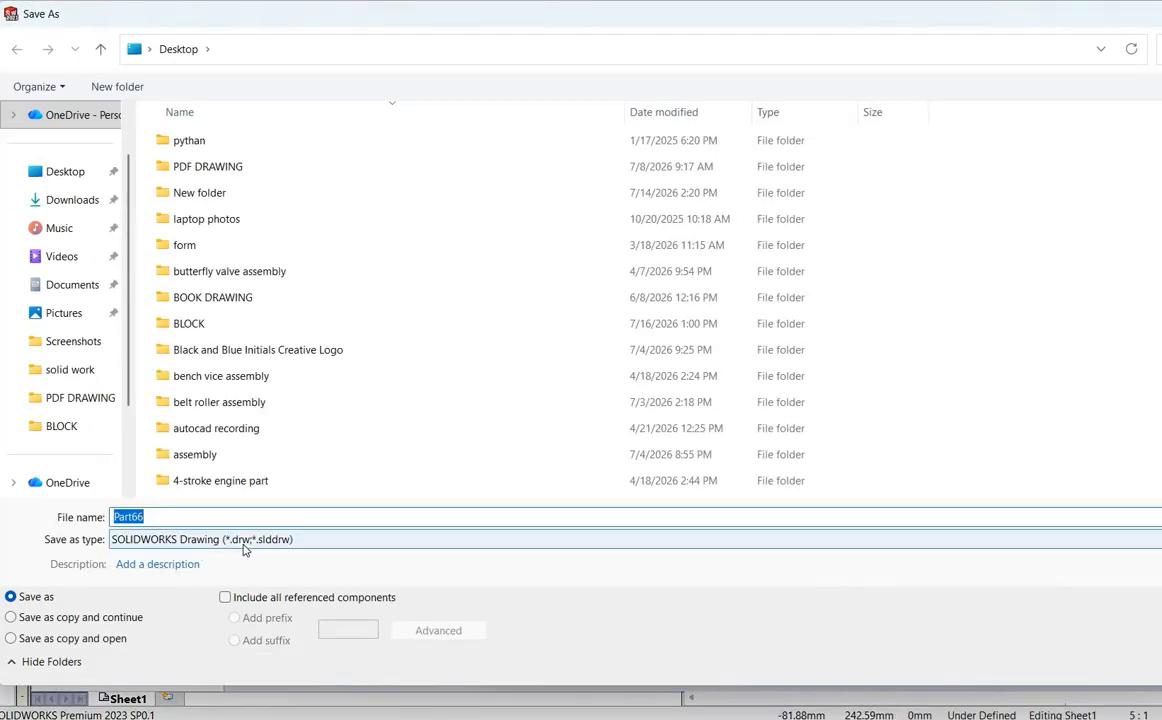
{"action": "left_click", "coordinate": [290, 539]}
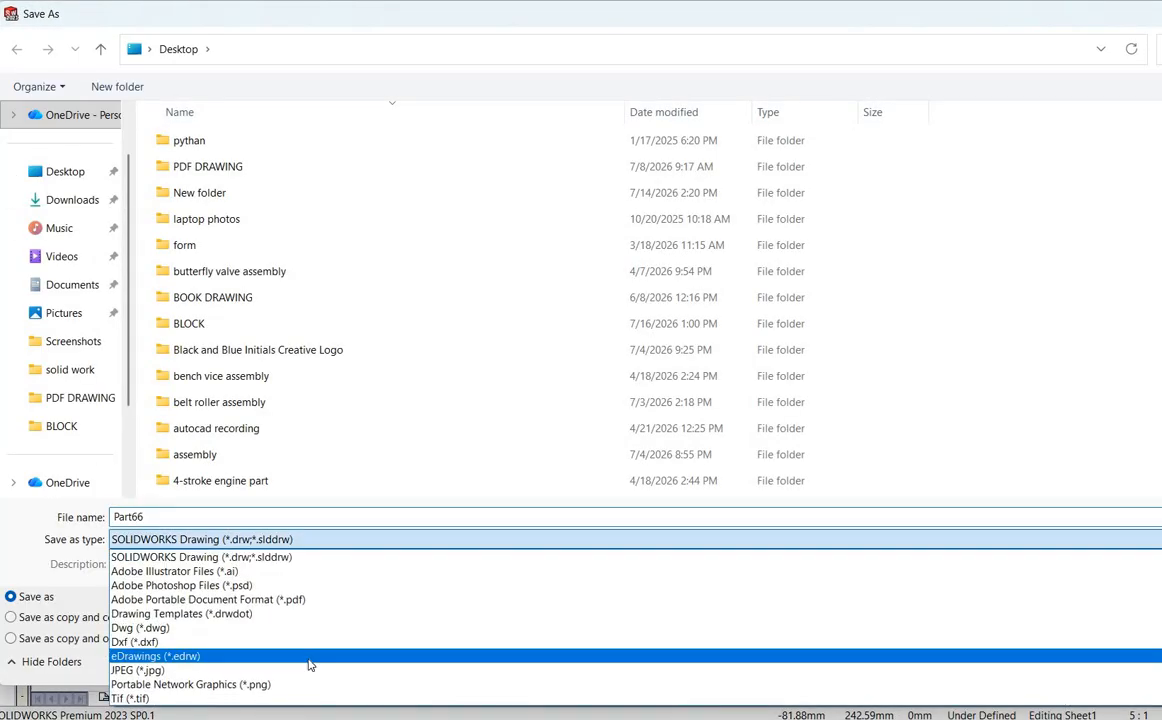
{"action": "left_click", "coordinate": [290, 601]}
{"action": "left_click", "coordinate": [143, 568]}
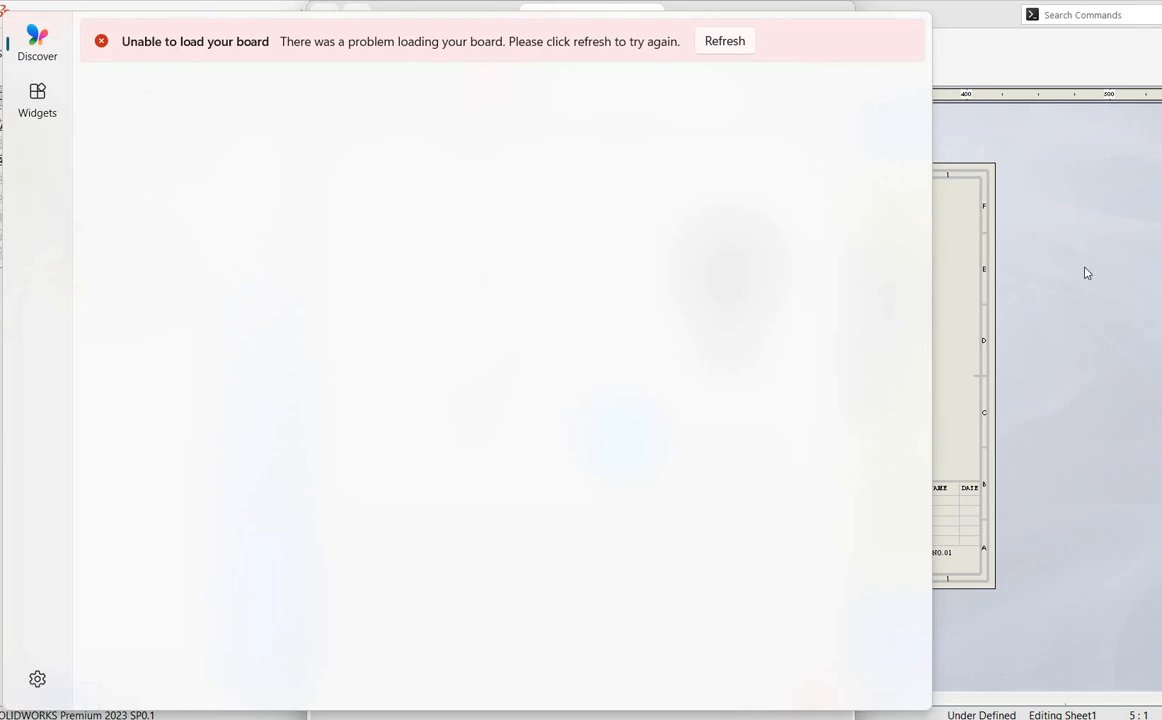
{"action": "left_click", "coordinate": [1085, 267]}
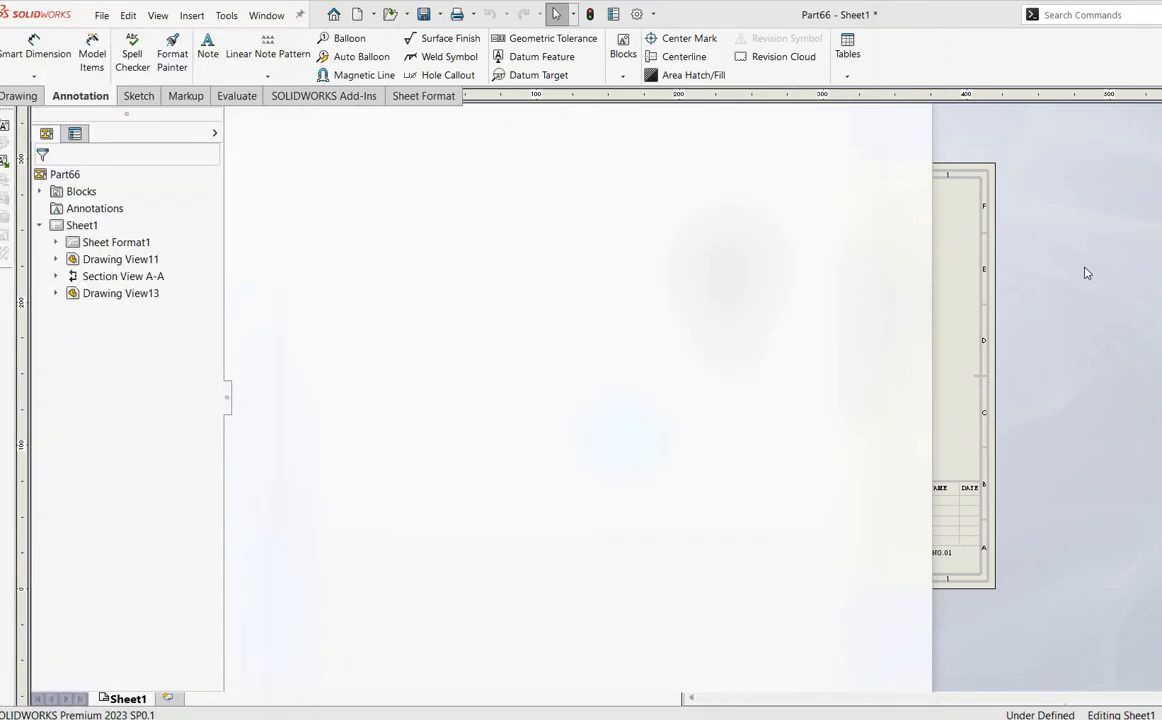